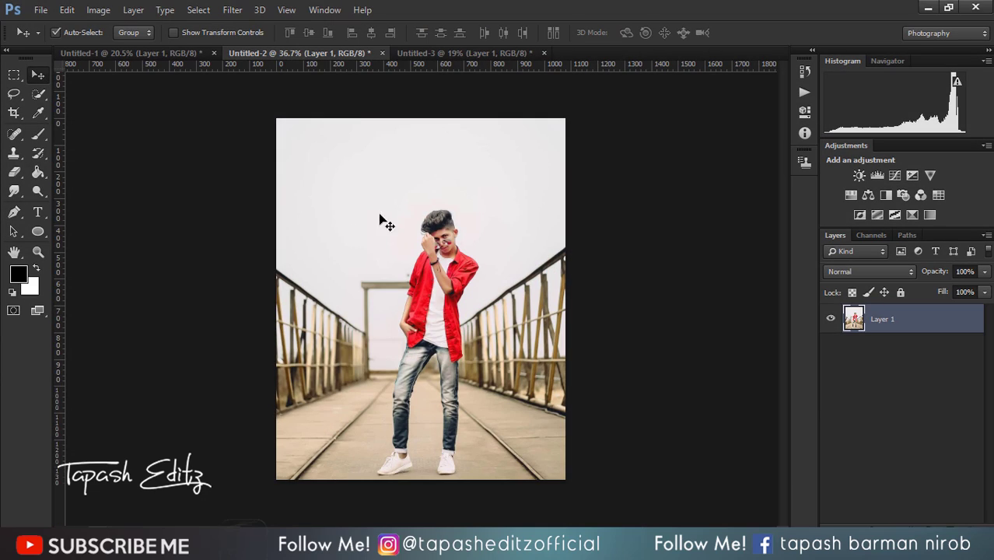
- Drag the boy-on-the-bridge photo from Untitled-2 onto the transparent Untitled-3 canvas as Layer 2
mouse_move(398, 220)
mouse_down()
mouse_move(438, 56)
mouse_move(440, 313)
mouse_up()
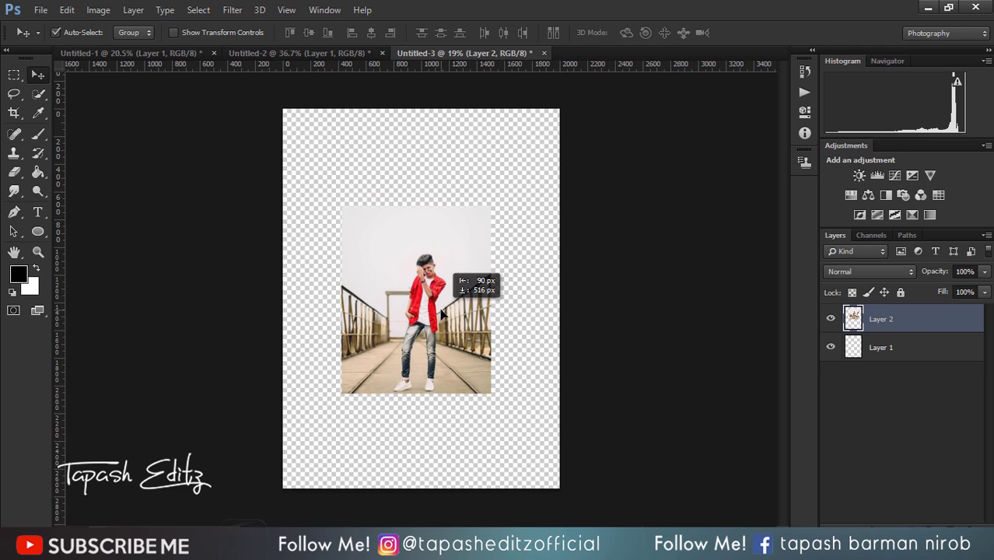
- Convert Layer 2 to a smart object and scale it to about 206% to fill the canvas
right_click(930, 326)
click(699, 185)
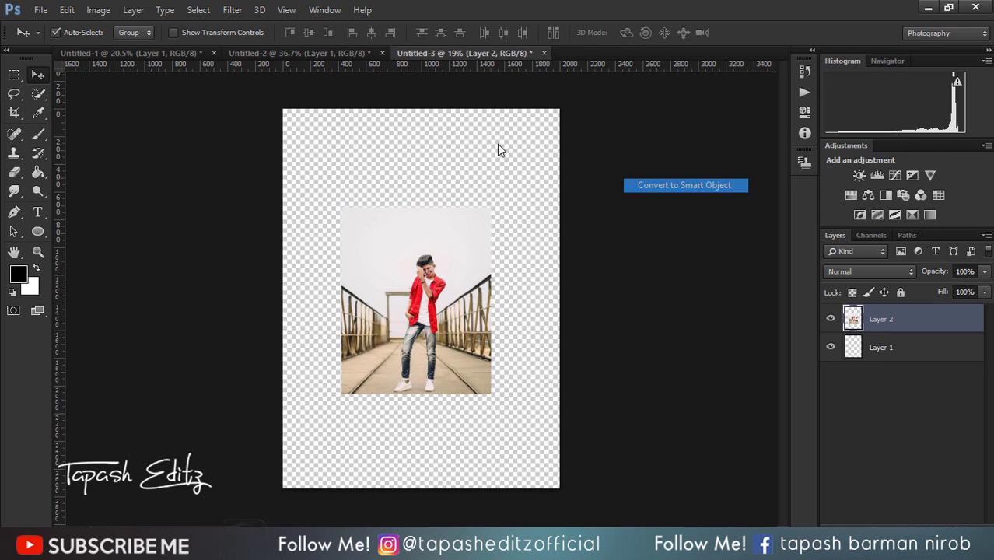
click(174, 32)
drag(495, 206, 618, 150)
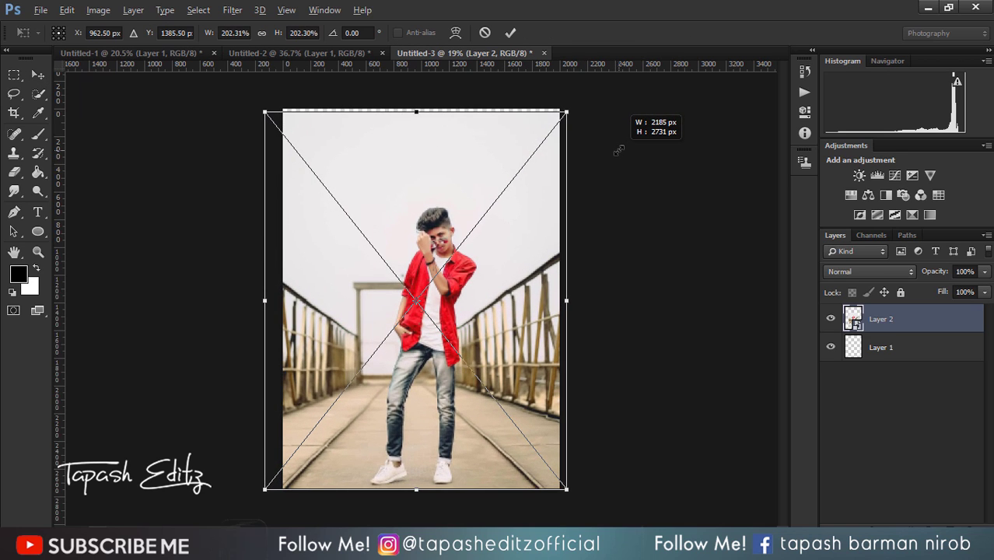
drag(497, 200, 497, 197)
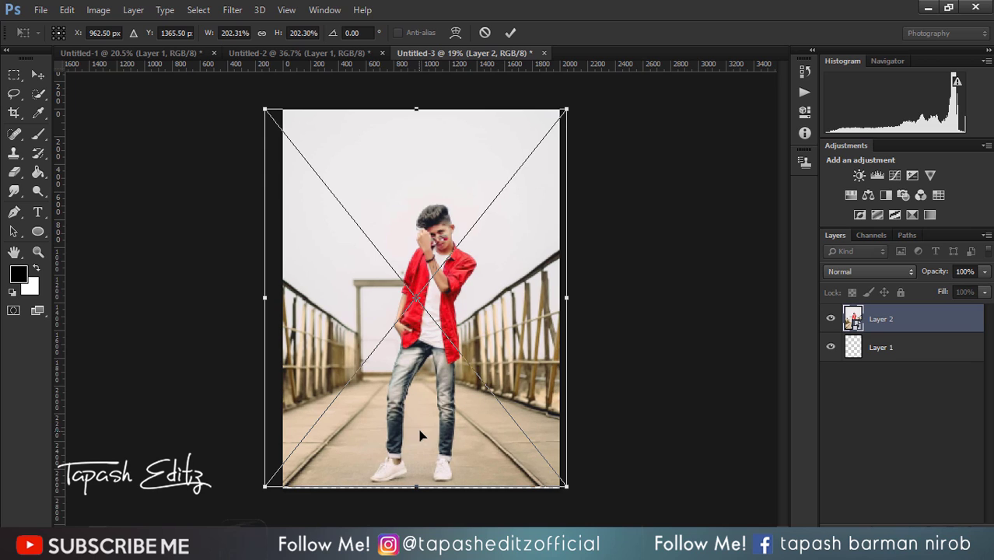
click(510, 33)
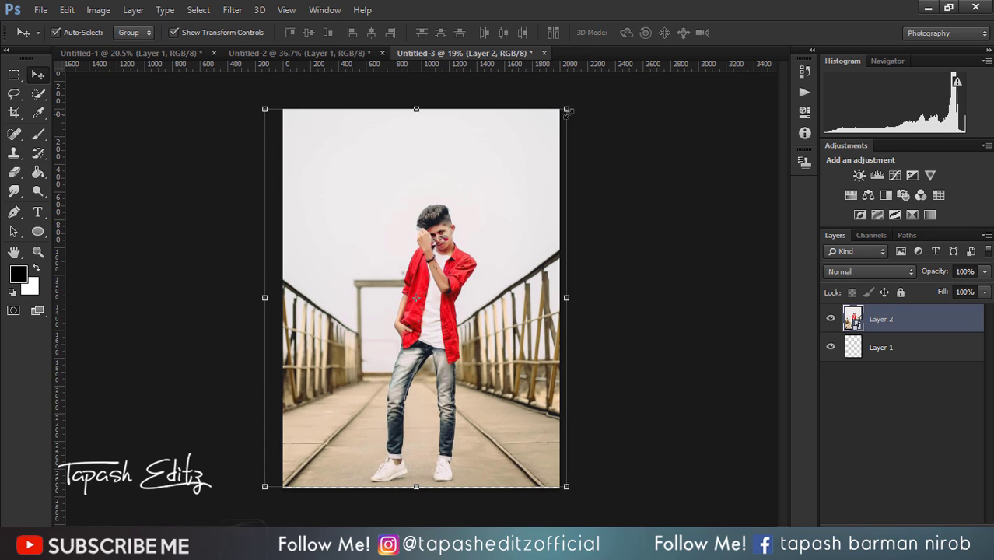
drag(567, 111, 570, 105)
click(510, 33)
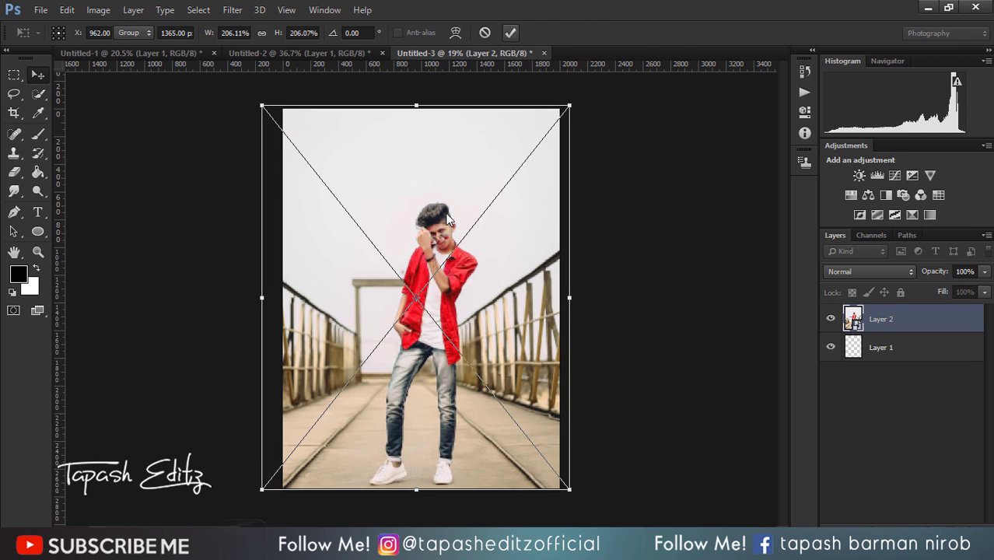
- Rasterize the smart-object photo layer
click(13, 211)
click(54, 215)
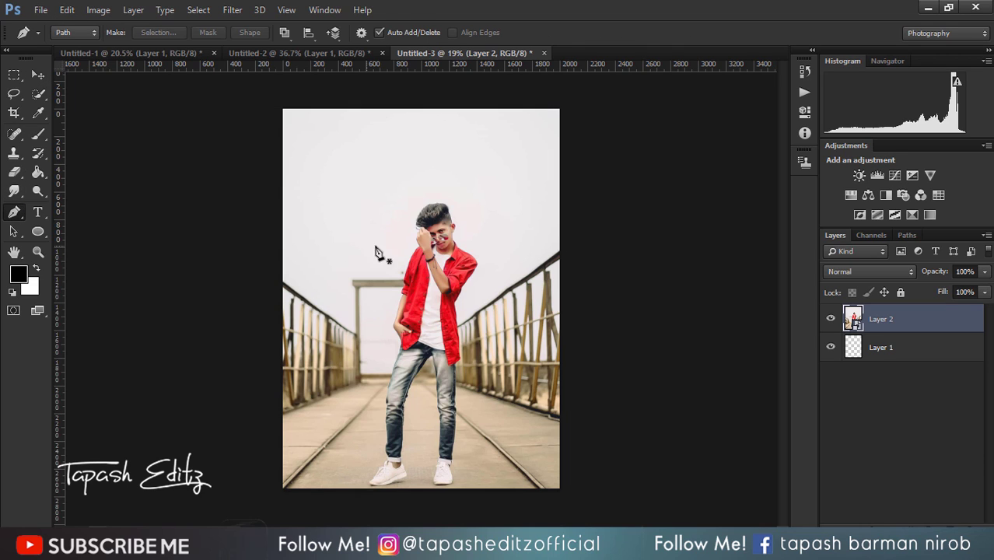
click(98, 10)
right_click(902, 318)
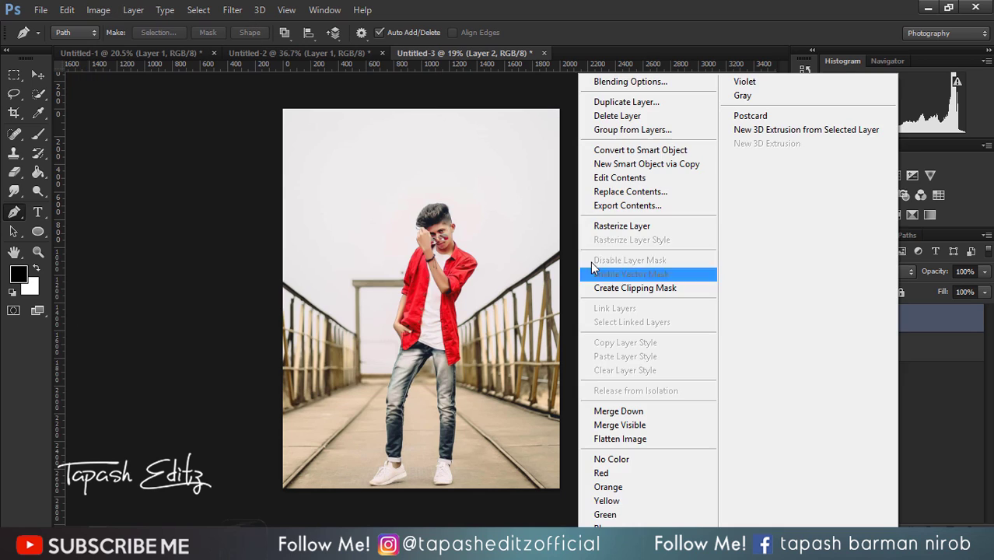
click(622, 224)
- Apply Shadows/Highlights with shadows 6% and highlights 19%
click(133, 9)
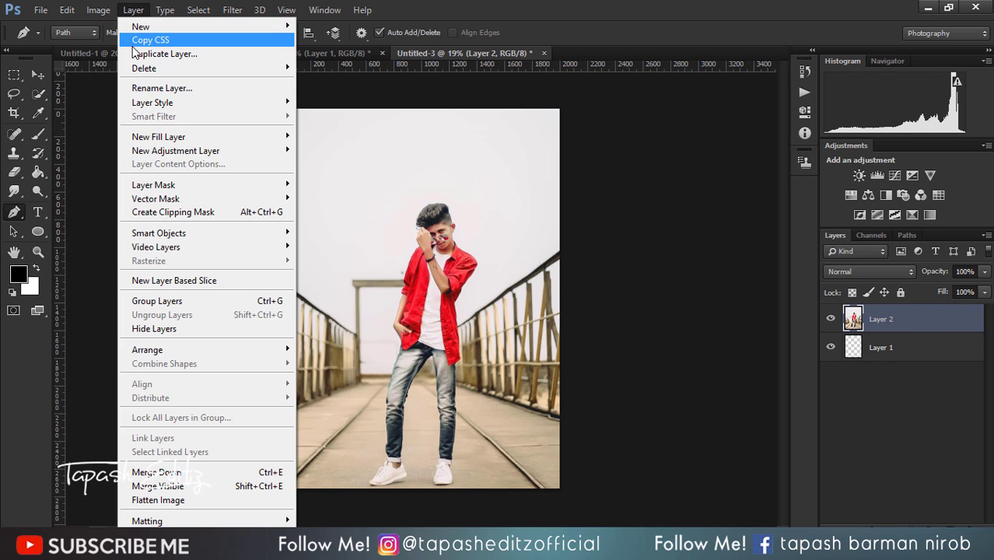
click(98, 9)
click(352, 288)
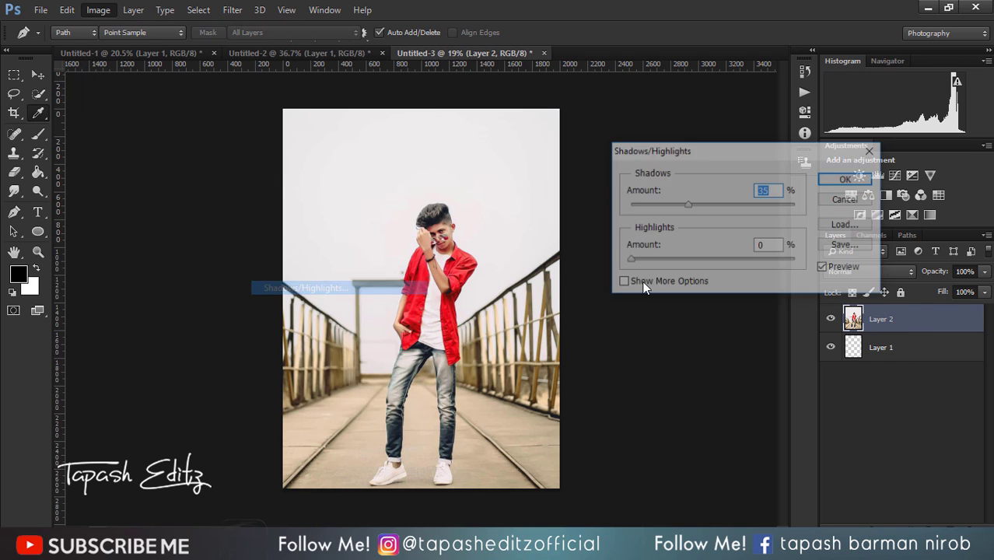
click(660, 260)
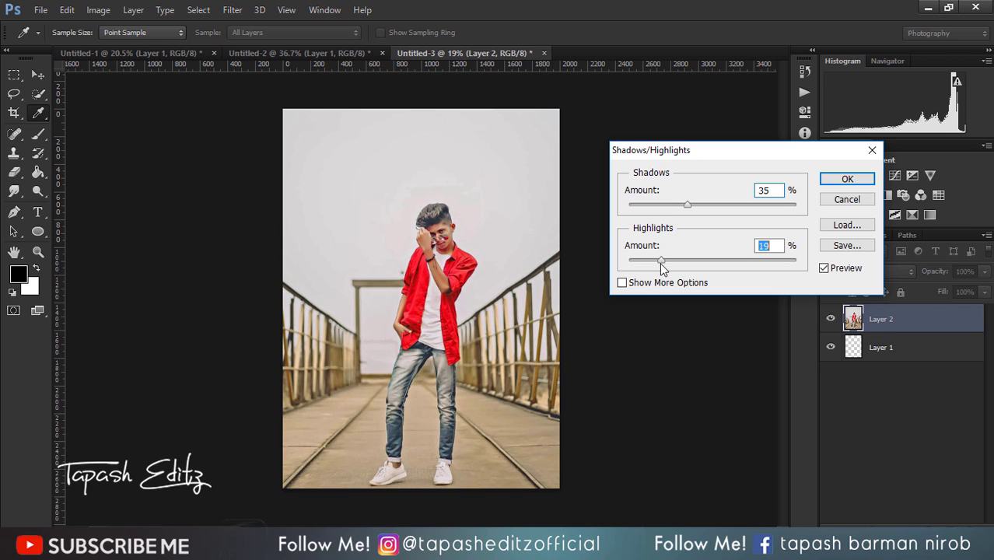
click(653, 205)
drag(654, 205, 636, 205)
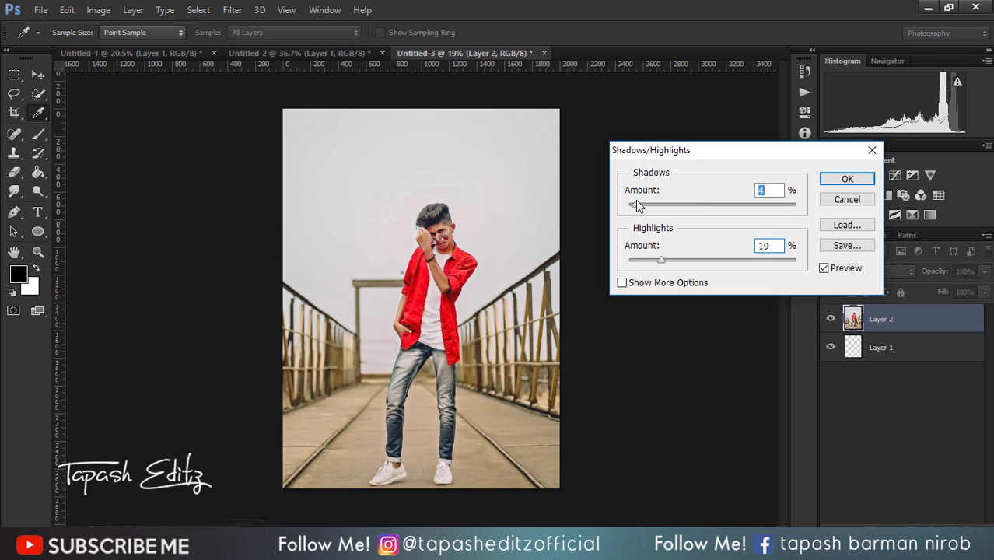
click(846, 180)
- Trace a Pen path around the boy's hair, glasses, red shirt, jeans and shoes
key(p)
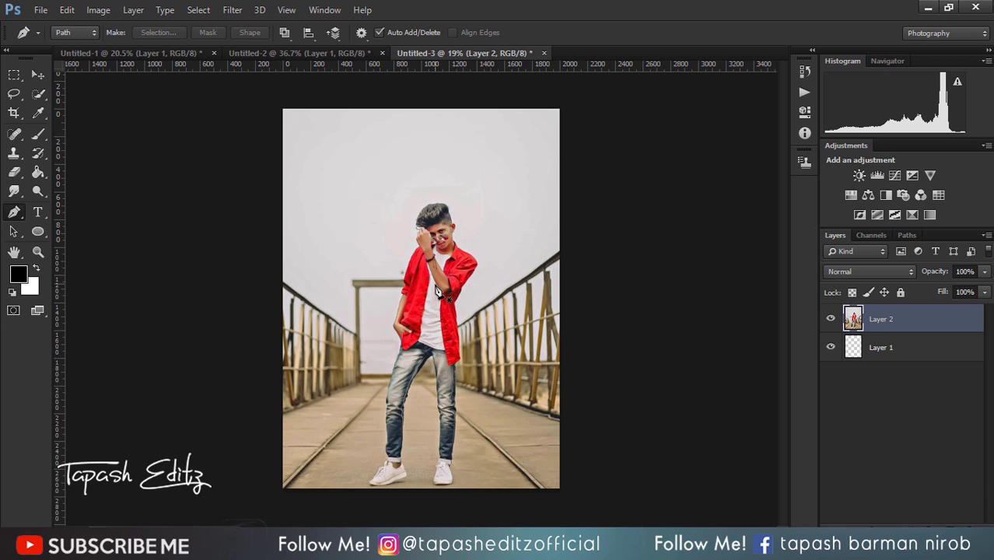
scroll(423, 284, up, 5)
scroll(356, 265, up, 1)
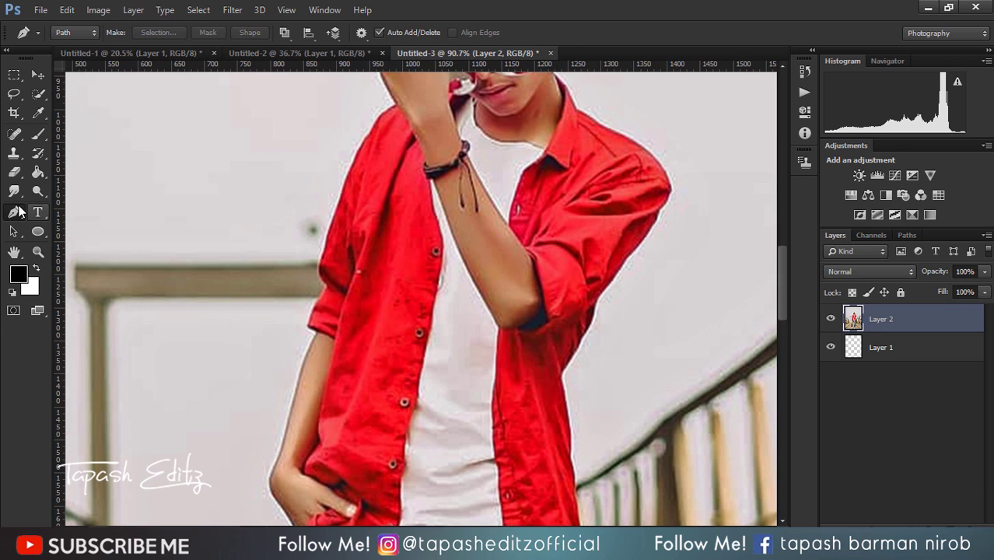
scroll(394, 117, up, 3)
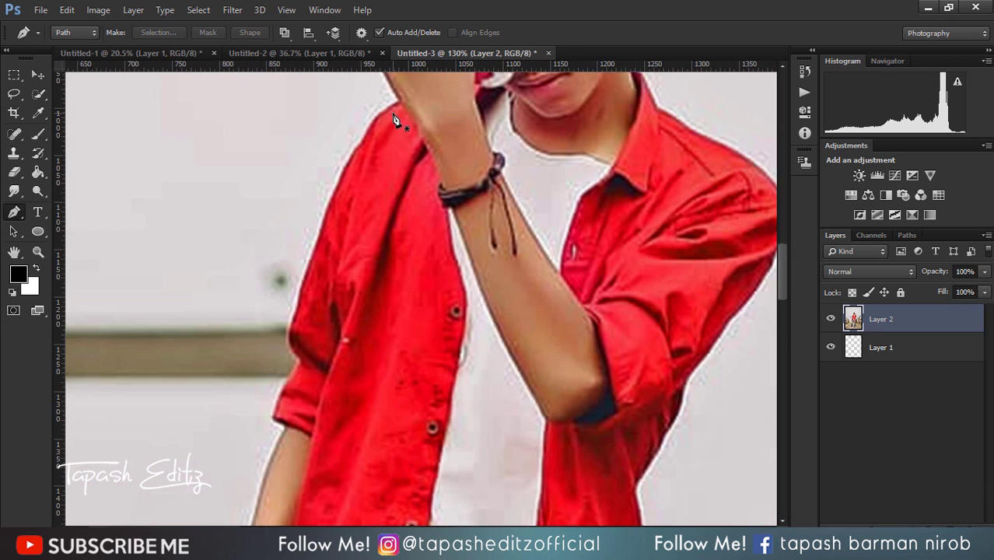
click(367, 135)
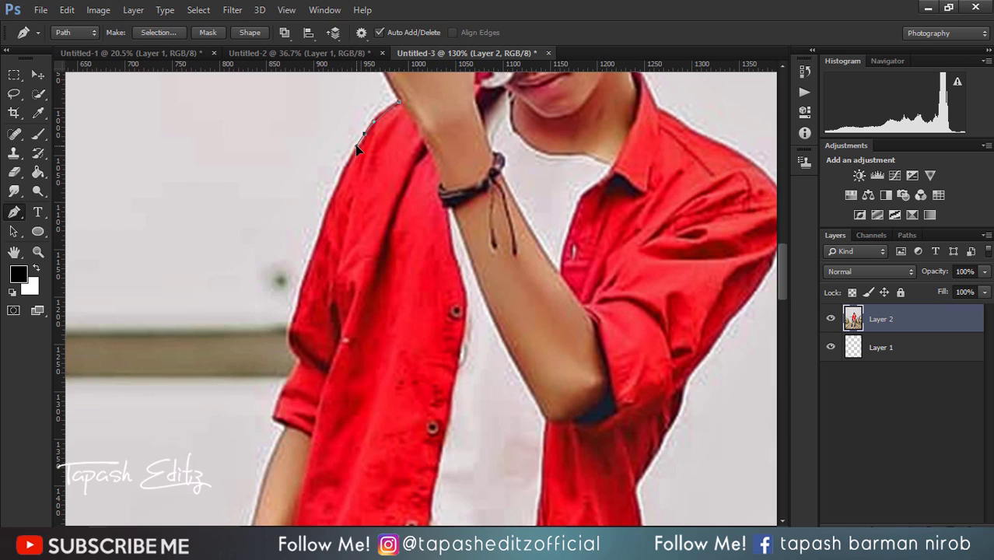
click(327, 211)
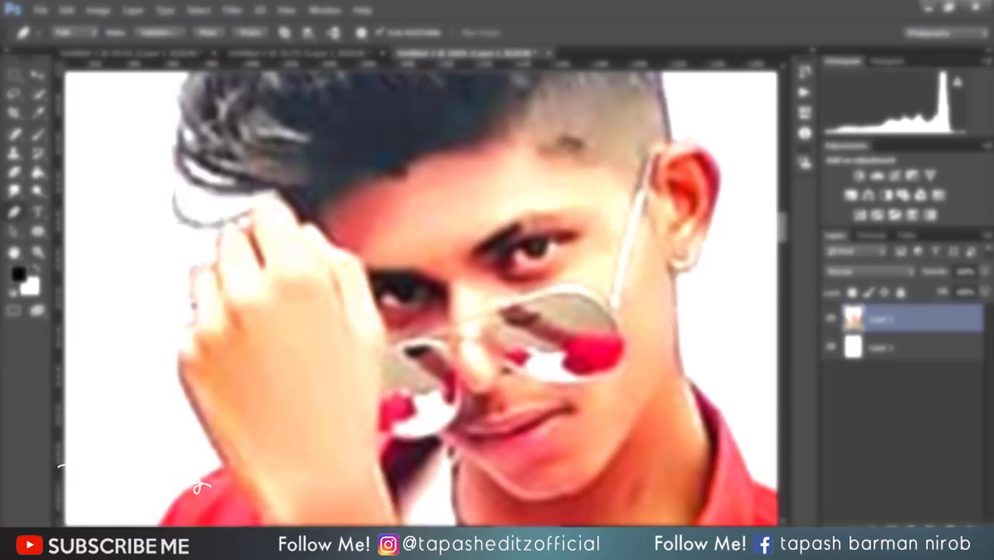
key(ctrl+Return)
scroll(226, 476, down, 5)
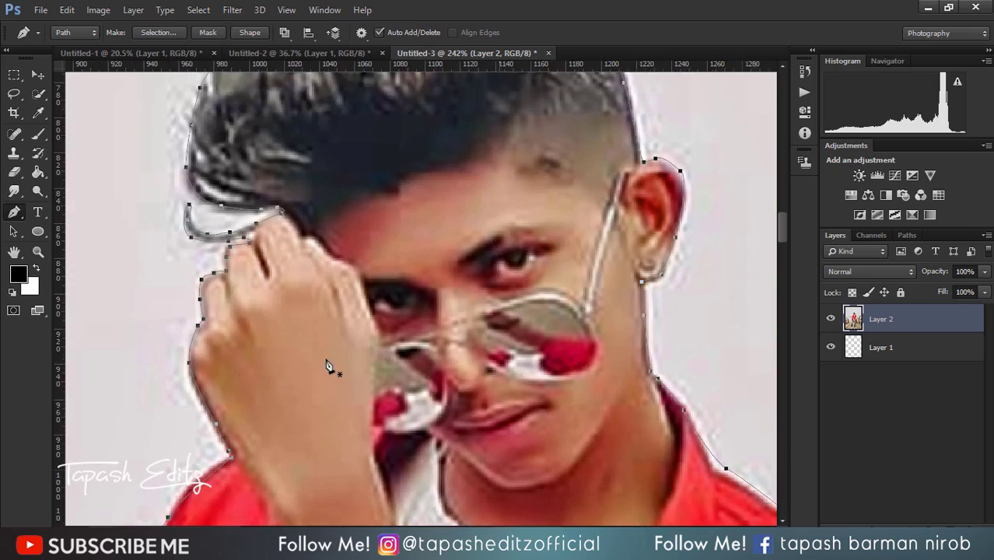
scroll(339, 334, down, 10)
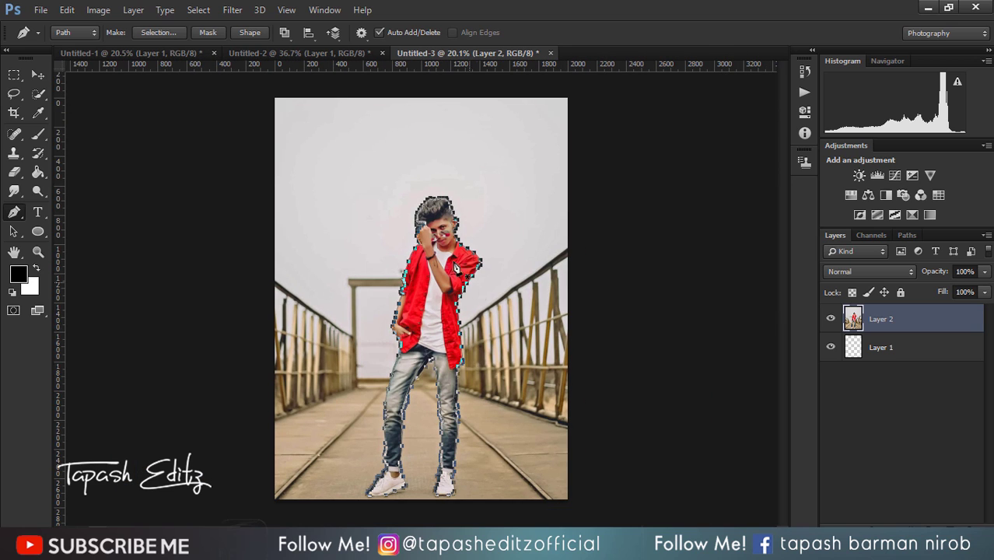
- Turn the path into a 0.5-pixel feathered selection and add it as a layer mask
right_click(453, 259)
click(498, 253)
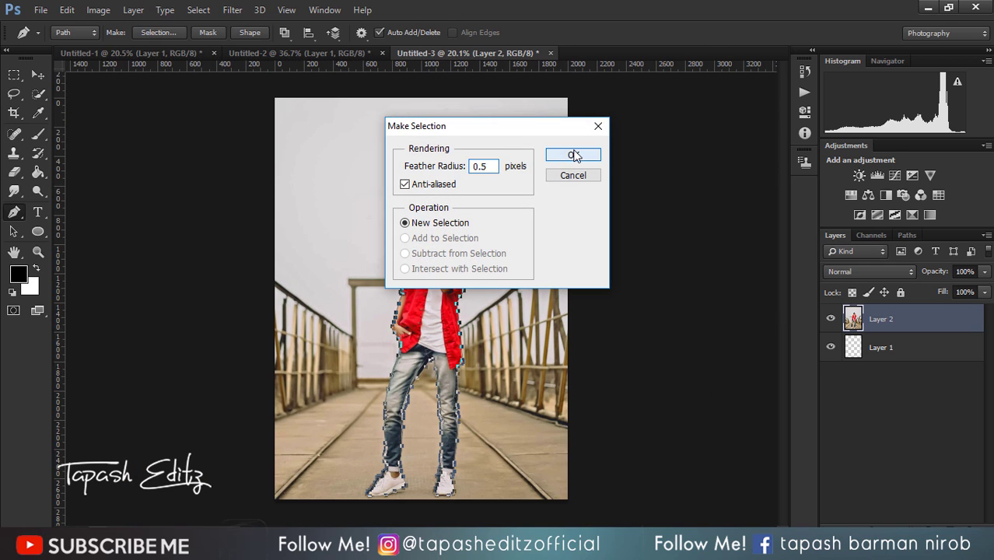
click(572, 154)
click(893, 522)
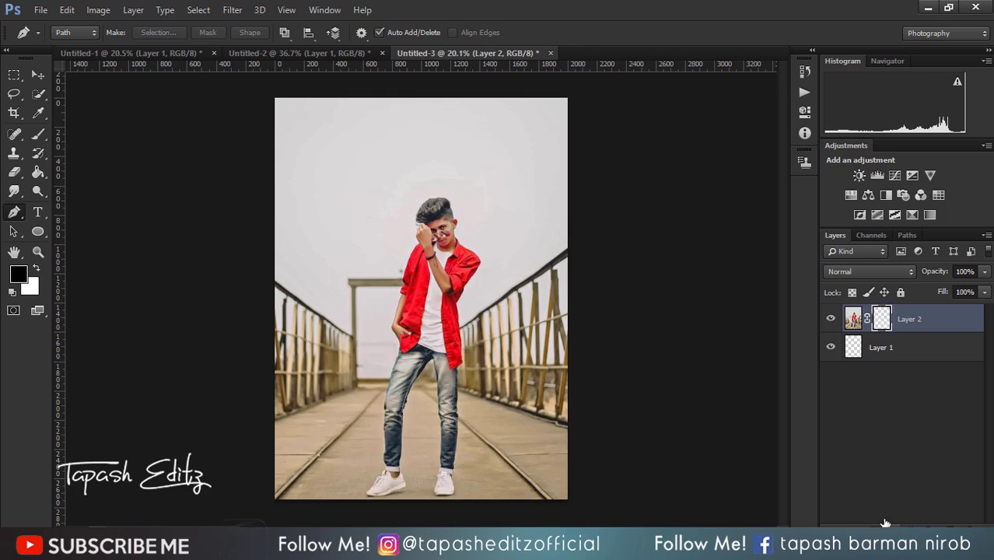
scroll(467, 221, up, 3)
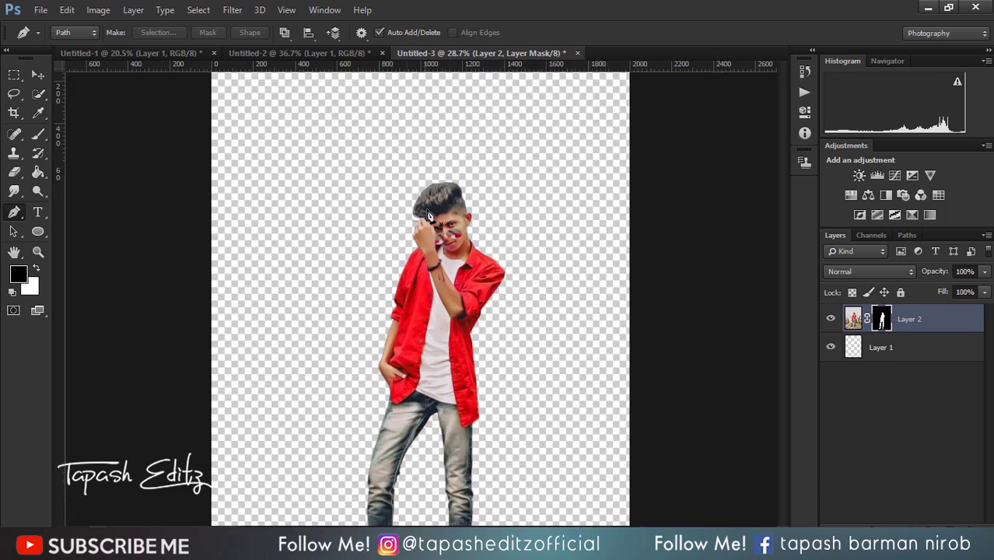
scroll(459, 257, up, 3)
scroll(451, 327, up, 3)
scroll(446, 351, down, 1)
scroll(448, 244, down, 1)
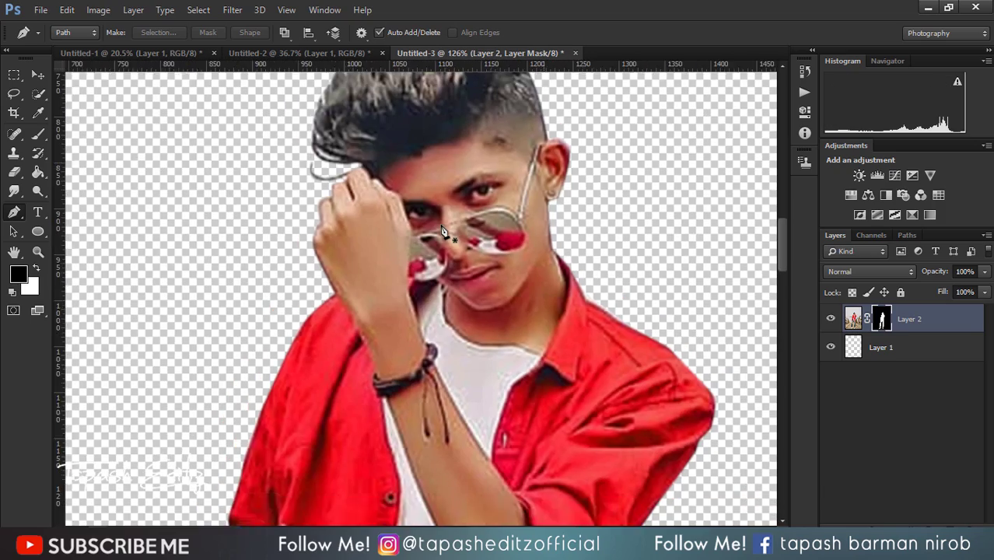
scroll(448, 244, down, 2)
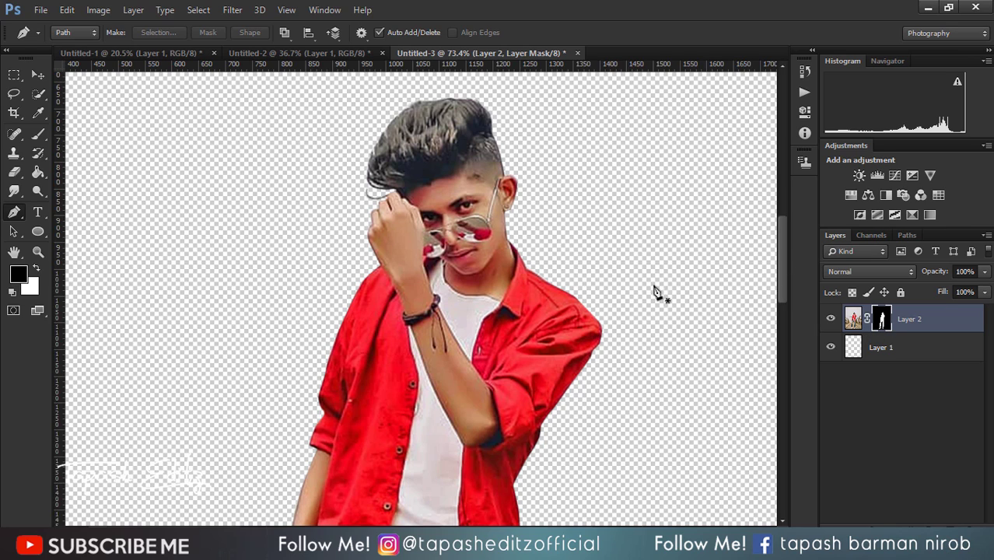
scroll(653, 291, down, 10)
scroll(517, 270, down, 5)
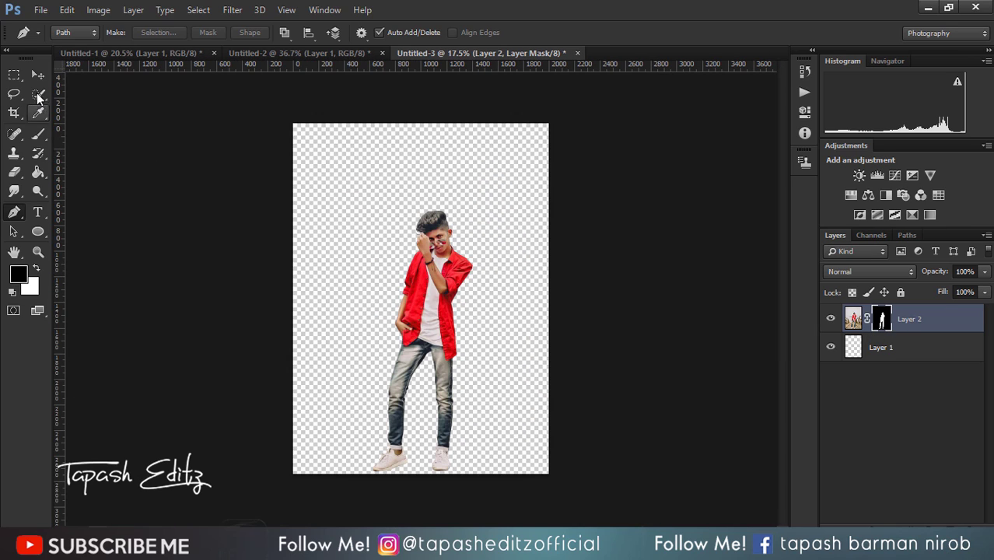
- Place the concrete wall image and move its layer beneath the boy's Layer 2
click(39, 78)
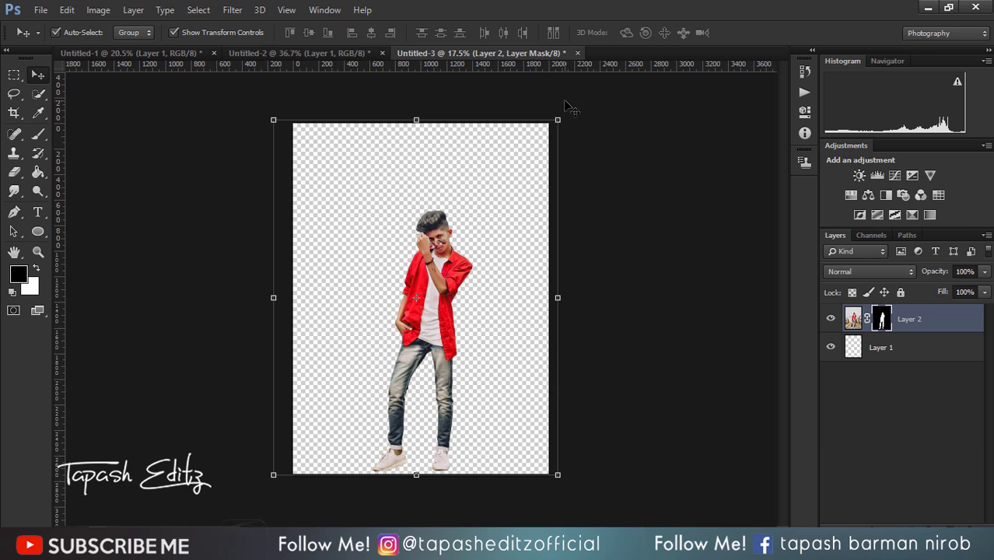
drag(446, 247, 443, 235)
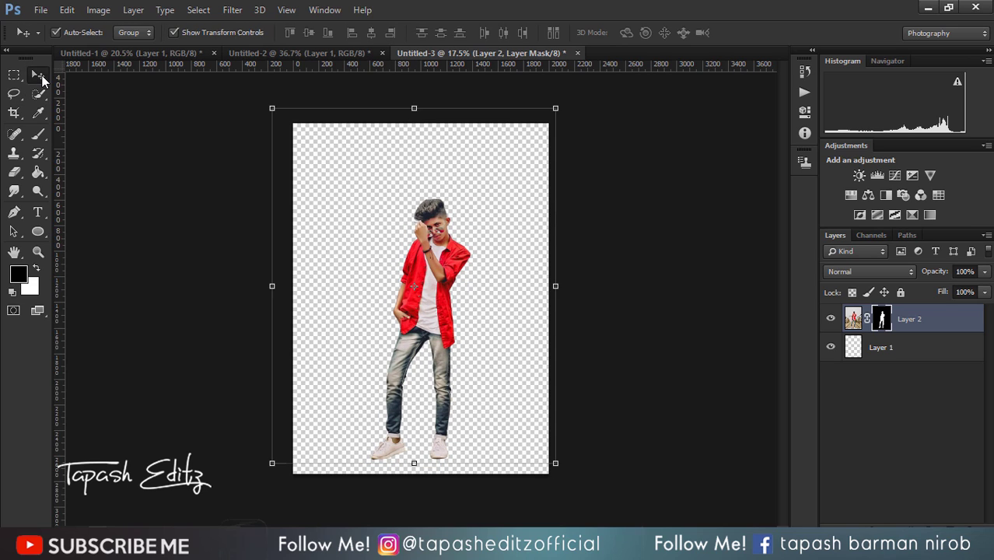
click(39, 10)
click(110, 220)
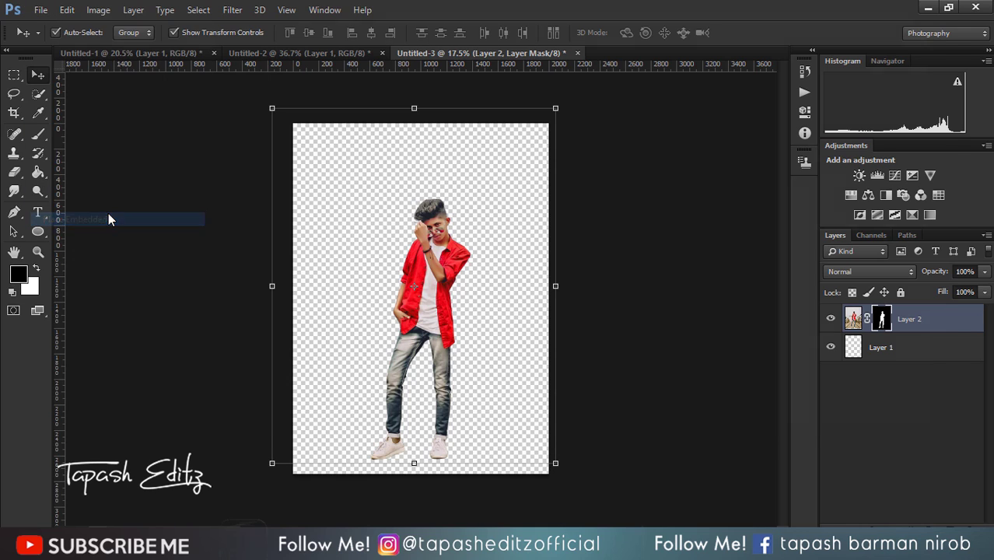
click(586, 138)
double_click(585, 139)
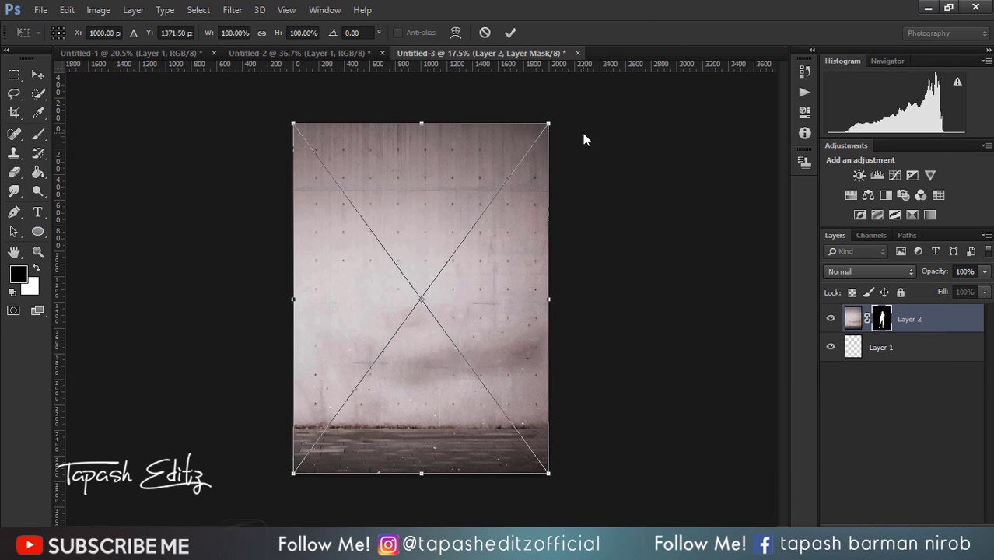
right_click(459, 197)
click(476, 206)
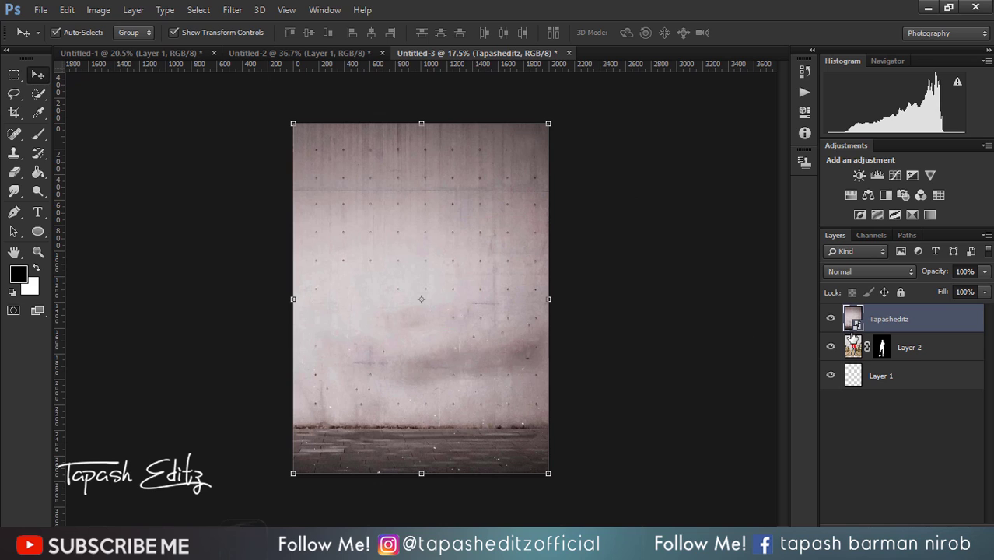
drag(876, 322, 884, 351)
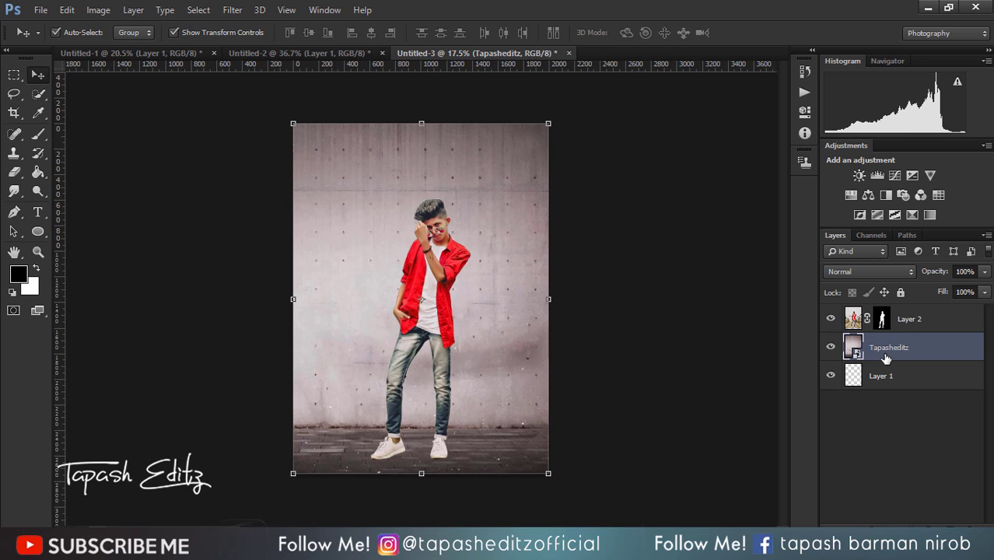
- Enlarge the boy on Layer 2 to about 106% and nudge him slightly upward
click(36, 93)
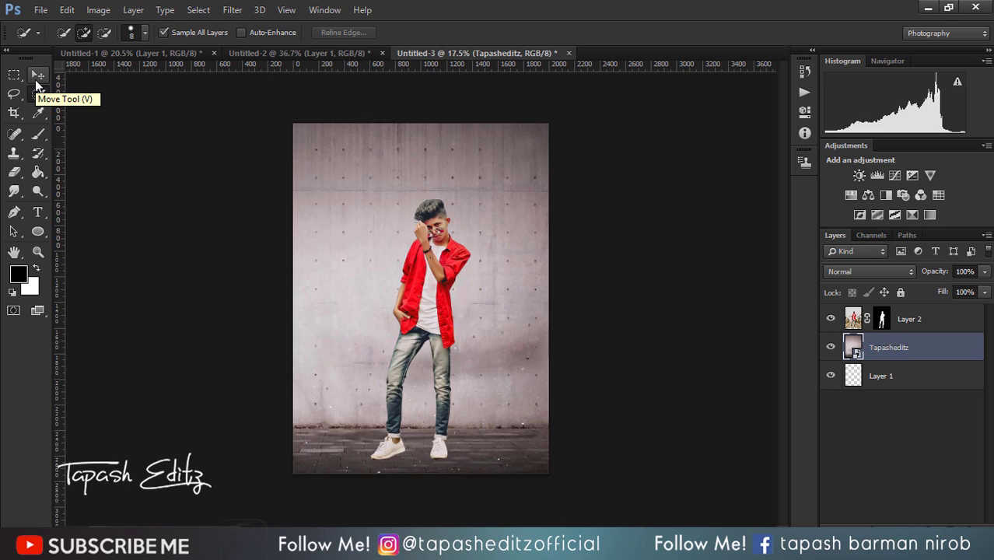
click(941, 320)
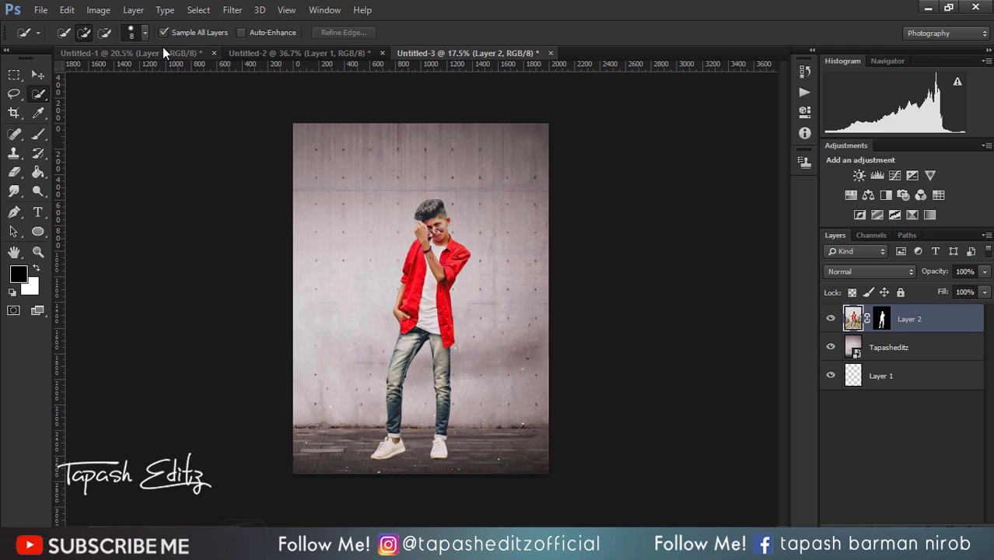
key(v)
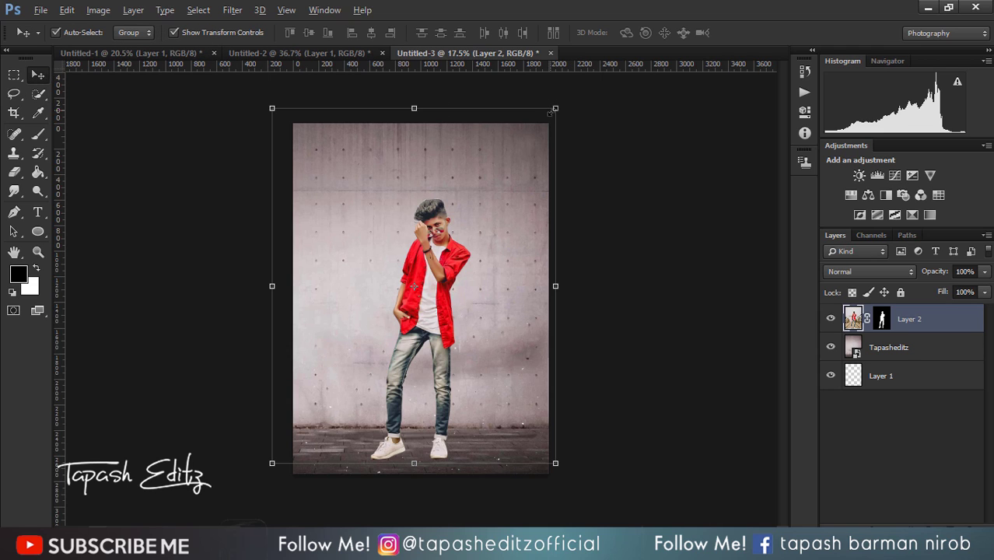
drag(552, 110, 563, 99)
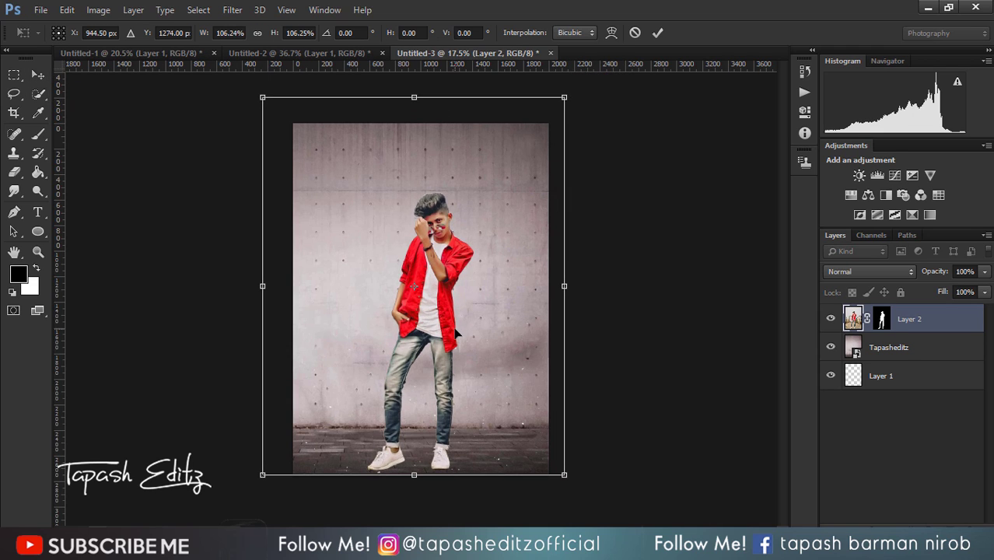
drag(457, 334, 458, 323)
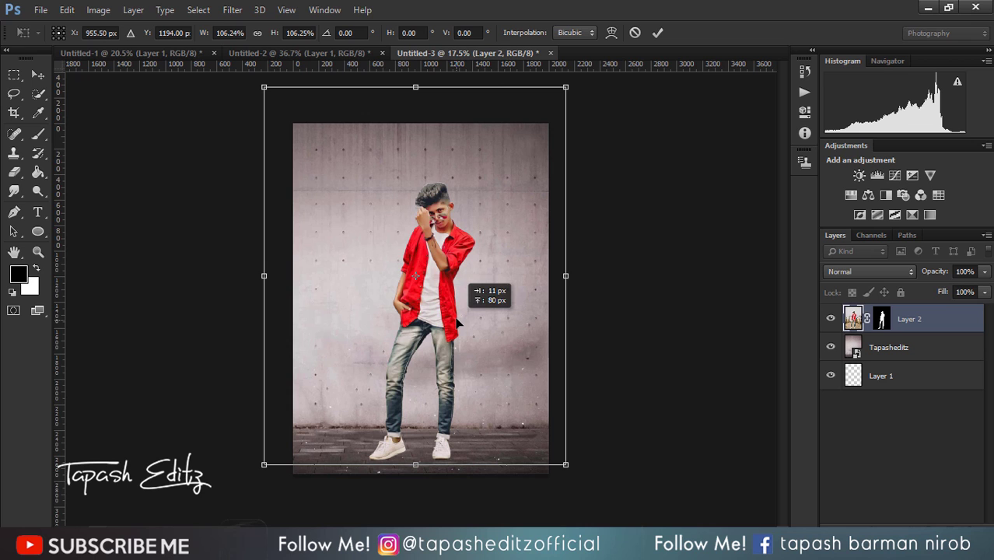
click(657, 32)
click(907, 350)
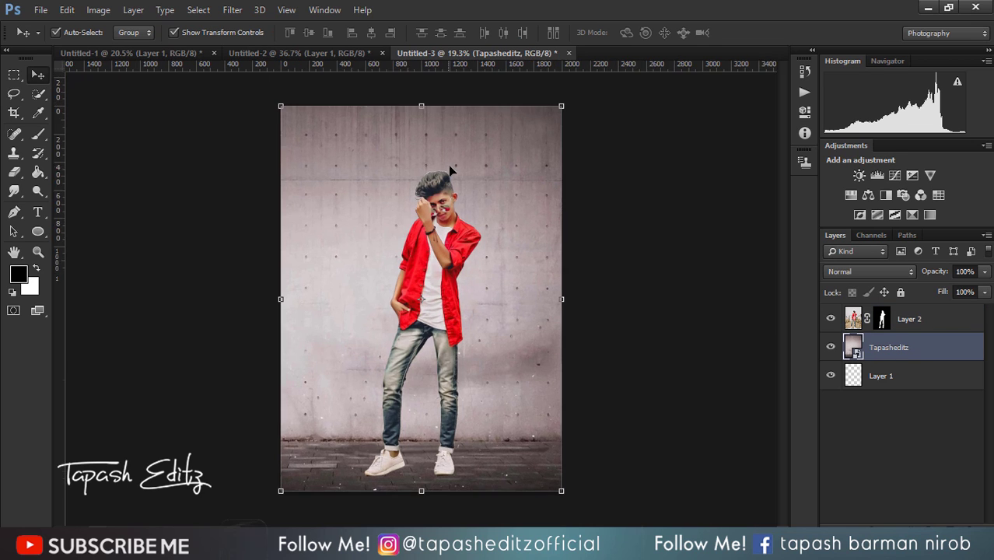
- Refine the Layer 2 mask edge along the top and left of the boy's hair
scroll(448, 165, up, 2)
scroll(448, 165, up, 2)
right_click(882, 319)
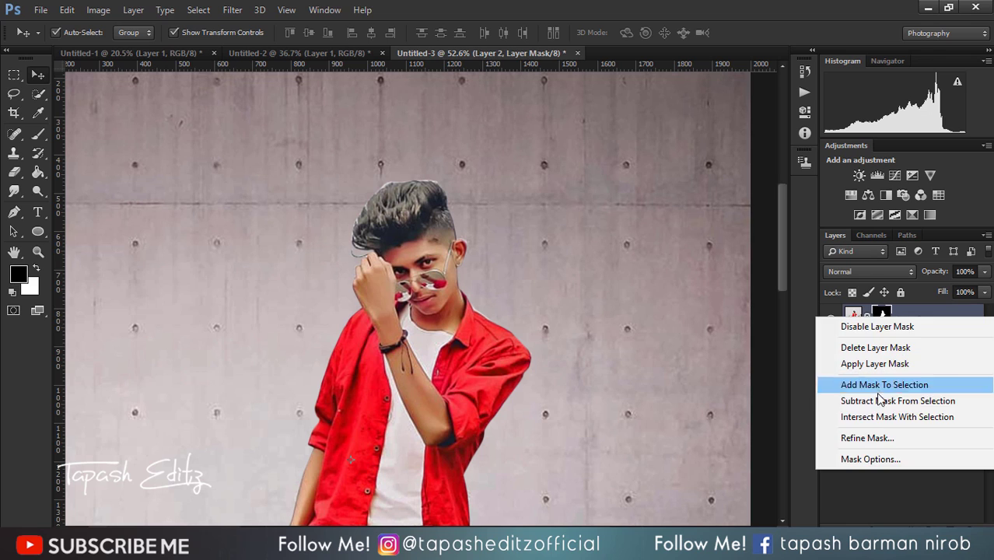
click(873, 438)
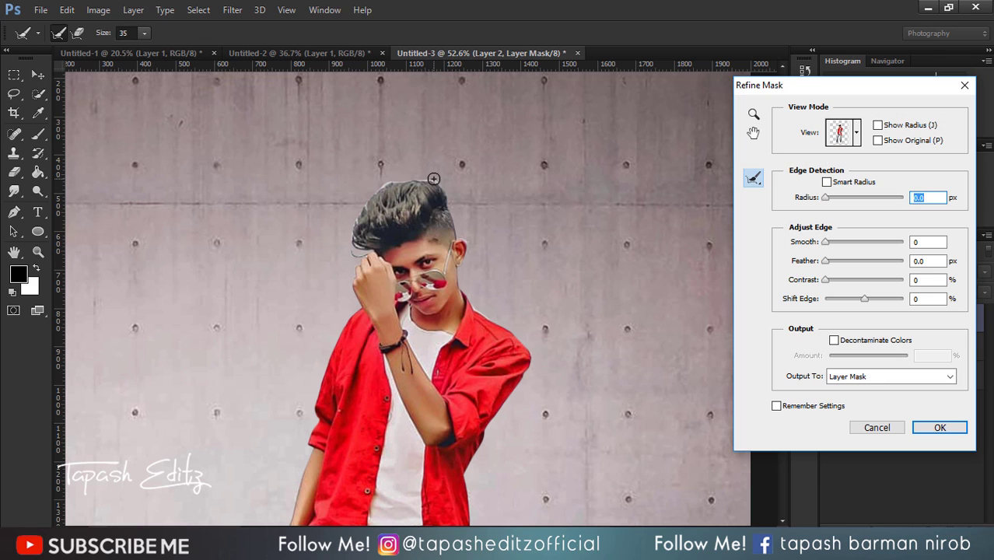
mouse_move(433, 179)
mouse_down()
mouse_move(384, 182)
mouse_move(362, 211)
mouse_up()
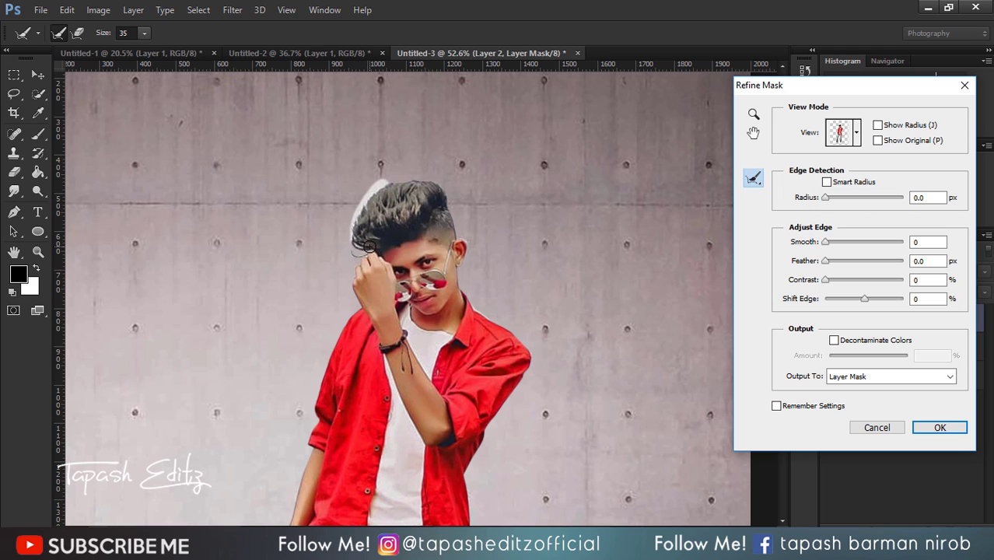
drag(369, 246, 371, 247)
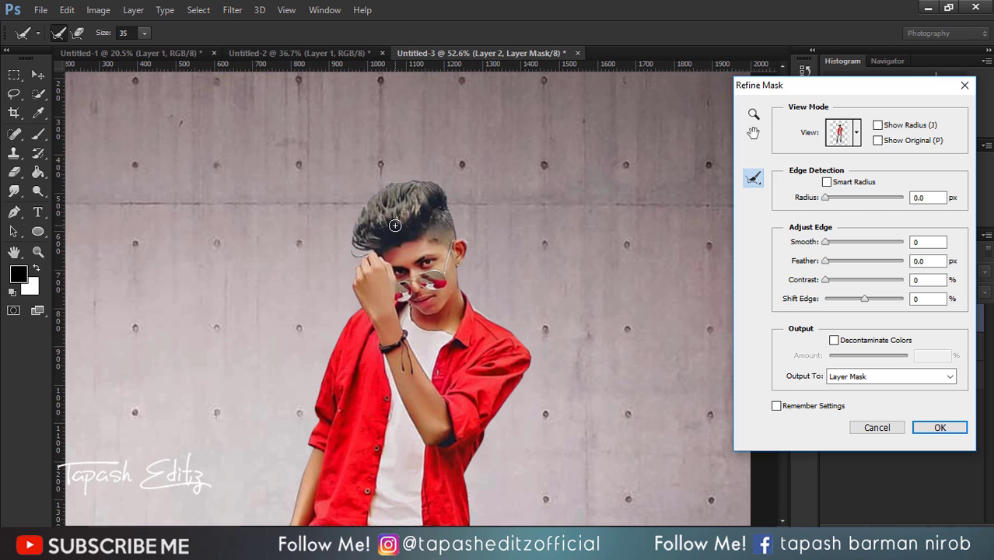
click(945, 427)
- Apply the layer mask permanently to Layer 2
key(ctrl+0)
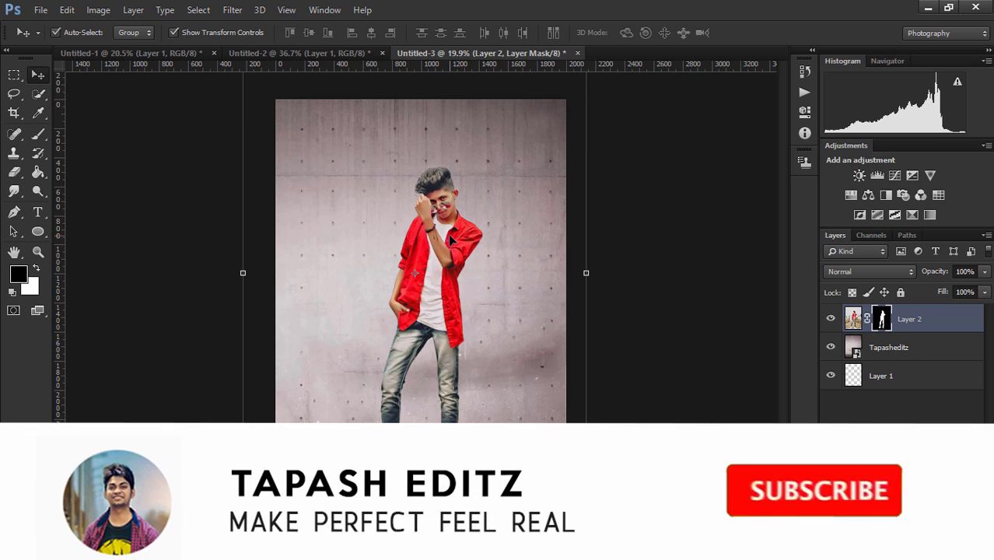
key(ctrl+minus)
scroll(440, 208, up, 5)
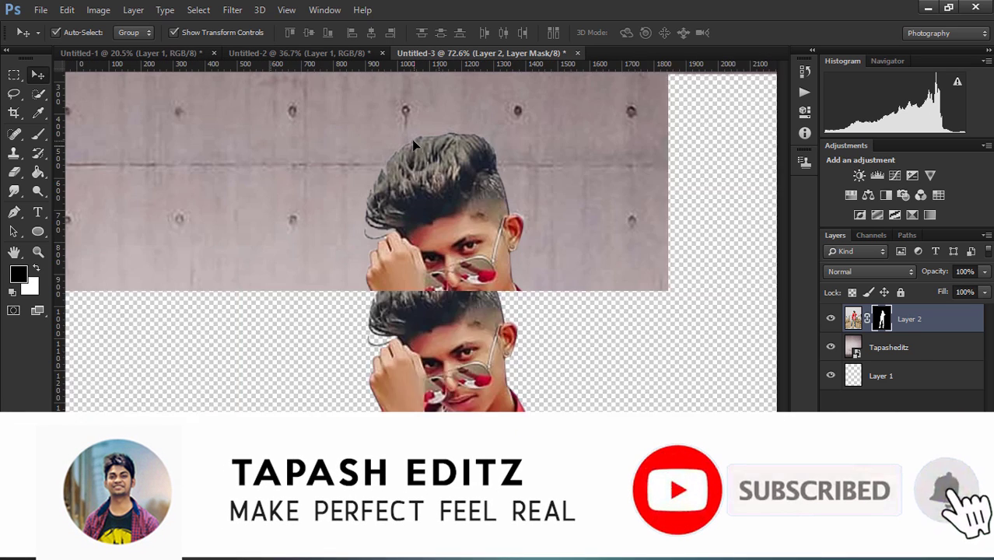
right_click(881, 319)
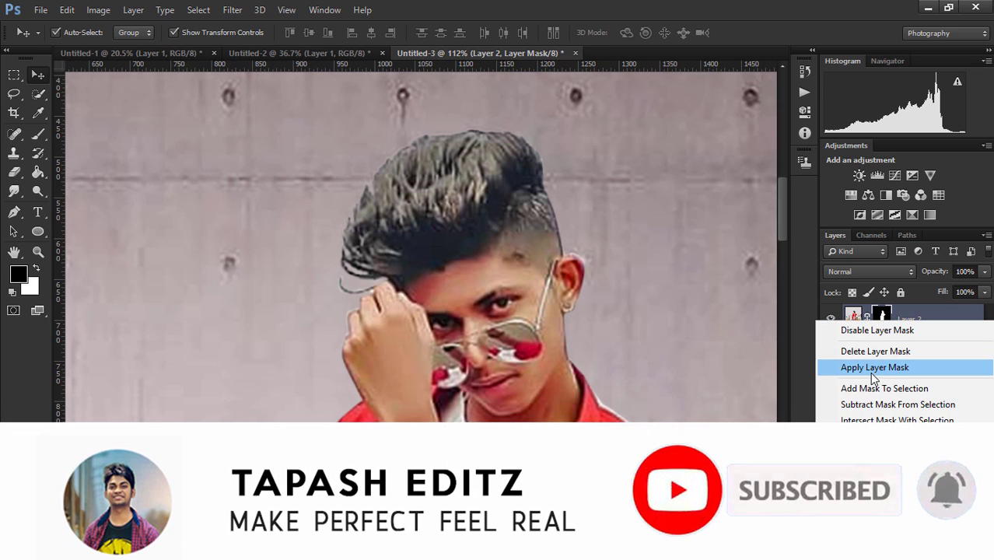
click(870, 370)
- Choose the Smudge tool with a larger brush and bring up the brush tip picker
click(13, 193)
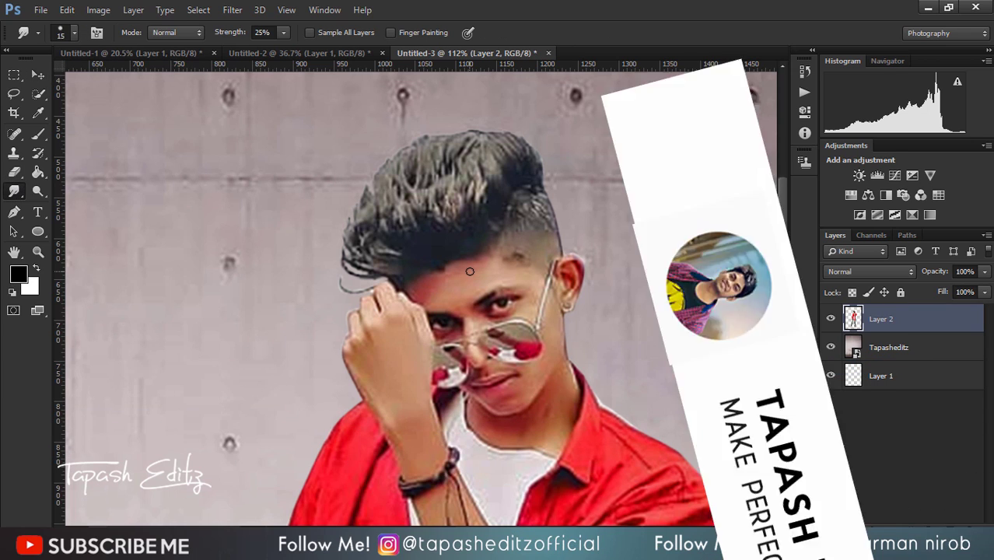
key(bracketright)
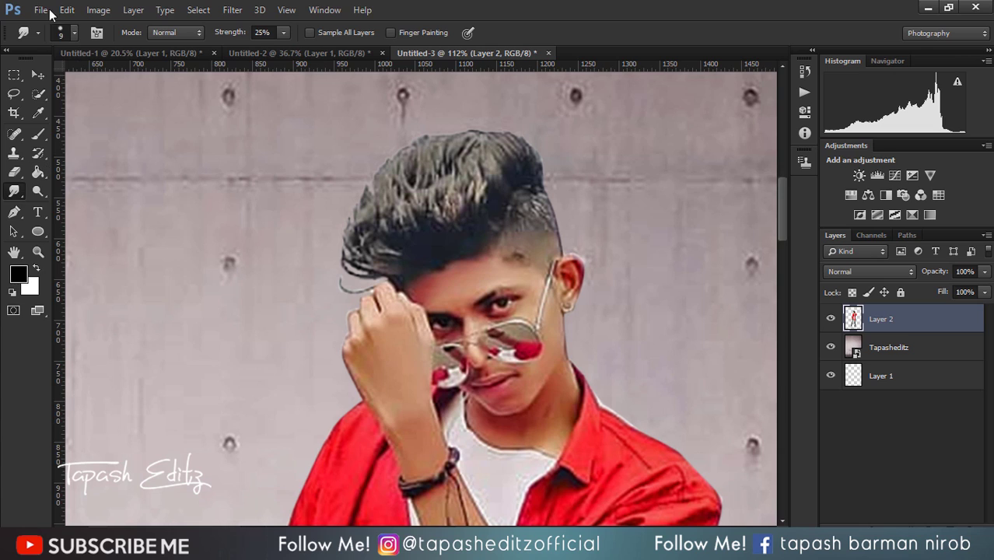
click(64, 32)
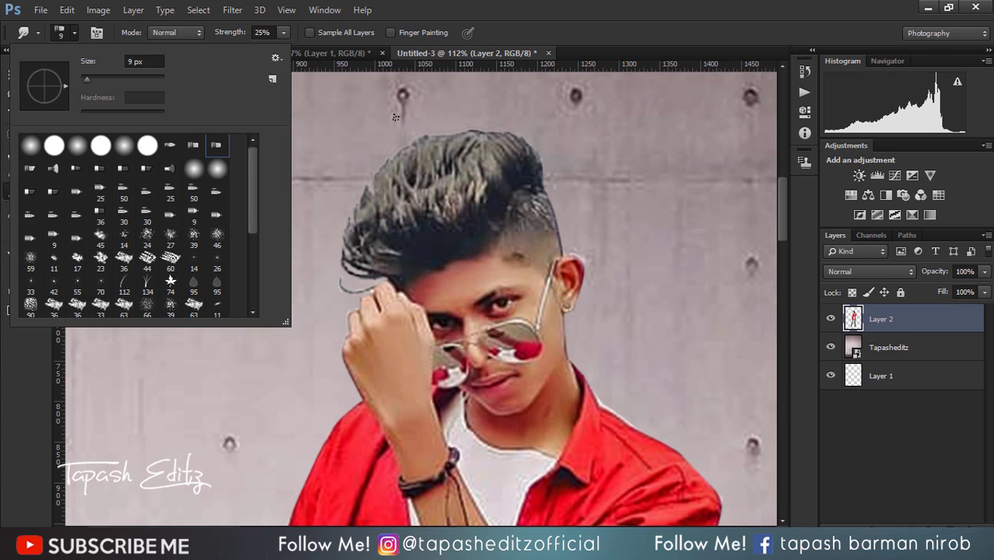
- Use the fork brush tip at 63% strength to smudge the left-side hair strands upward
double_click(222, 148)
click(284, 32)
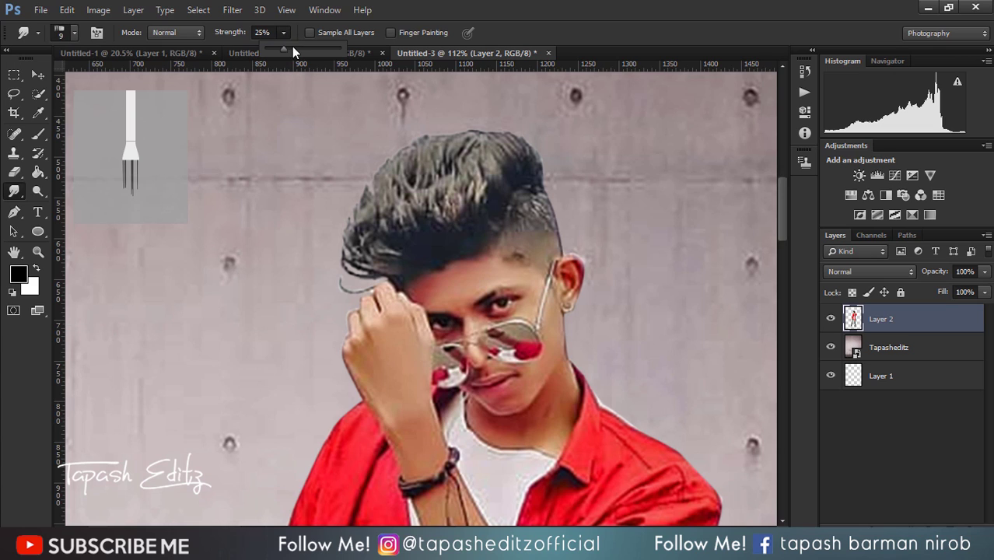
click(304, 112)
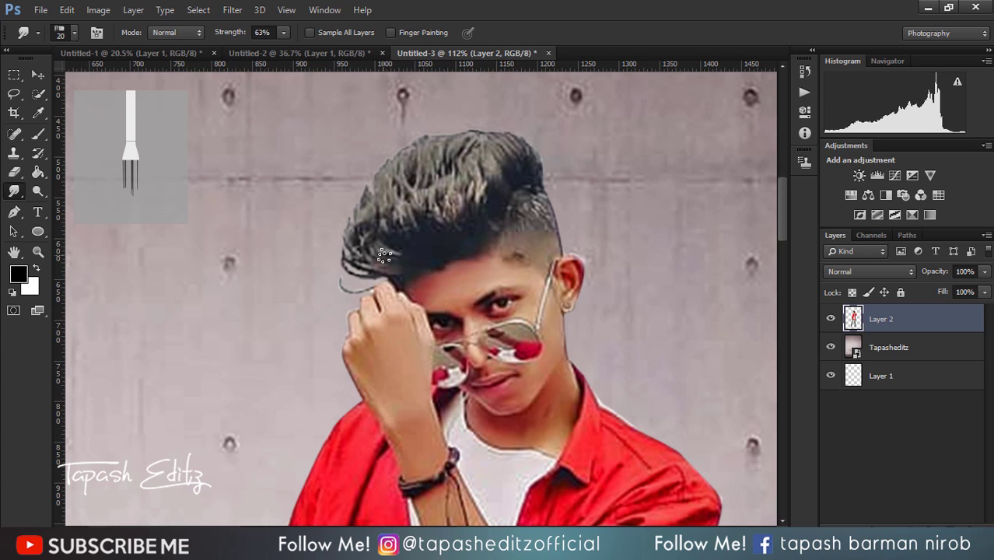
mouse_move(384, 255)
mouse_down()
mouse_move(410, 221)
mouse_move(402, 164)
mouse_up()
mouse_move(401, 206)
mouse_down()
mouse_move(406, 159)
mouse_move(381, 152)
mouse_up()
mouse_move(365, 247)
mouse_down()
mouse_move(349, 194)
mouse_move(356, 185)
mouse_up()
drag(363, 257, 343, 221)
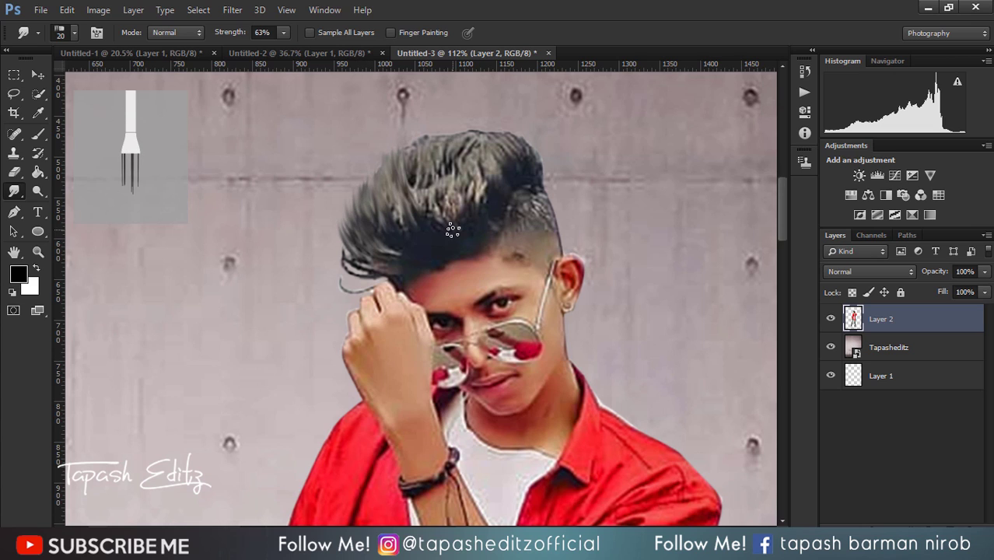
mouse_move(453, 230)
mouse_down()
mouse_move(409, 178)
mouse_move(370, 152)
mouse_up()
drag(372, 194, 361, 170)
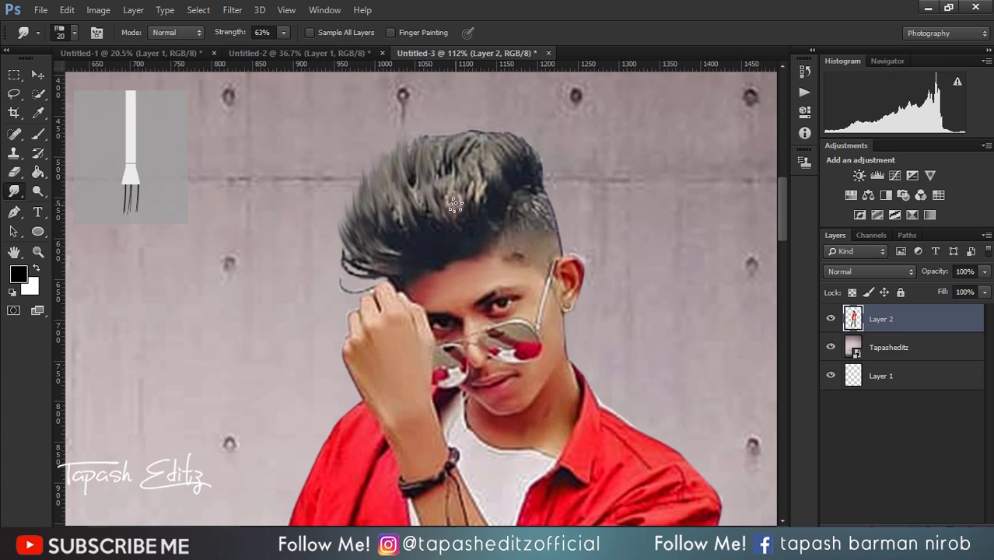
- Smudge the crown and upper-right hair upward into long, sharp spikes
drag(453, 204, 442, 132)
drag(429, 179, 424, 146)
drag(457, 181, 466, 125)
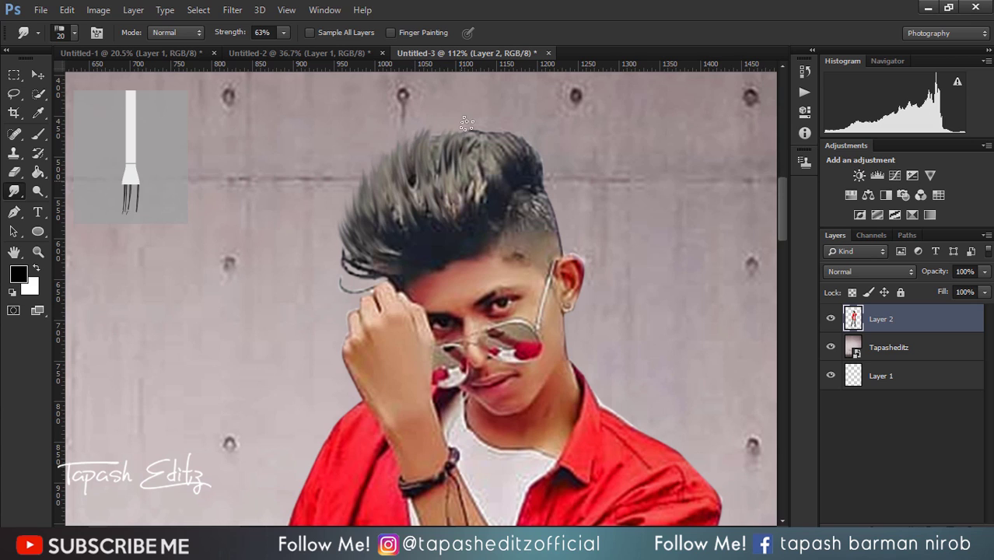
mouse_move(507, 179)
mouse_down()
mouse_move(500, 143)
mouse_move(474, 124)
mouse_move(498, 126)
mouse_up()
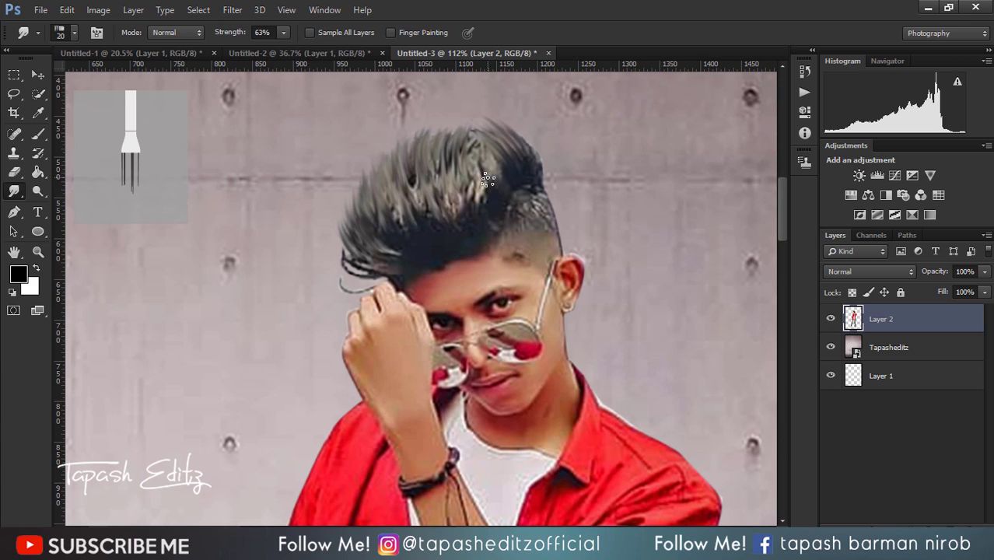
drag(487, 180, 471, 117)
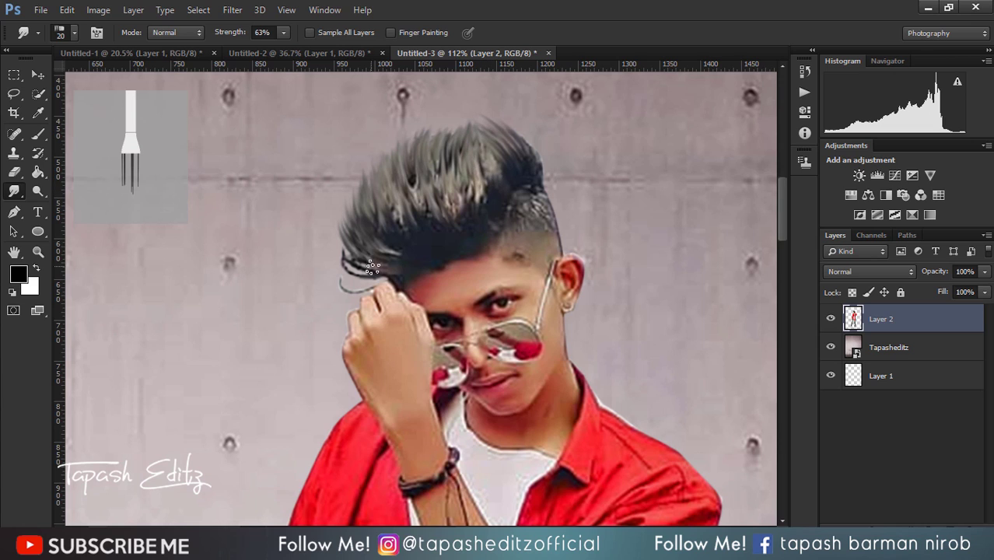
mouse_move(372, 267)
mouse_down()
mouse_move(356, 231)
mouse_move(371, 184)
mouse_up()
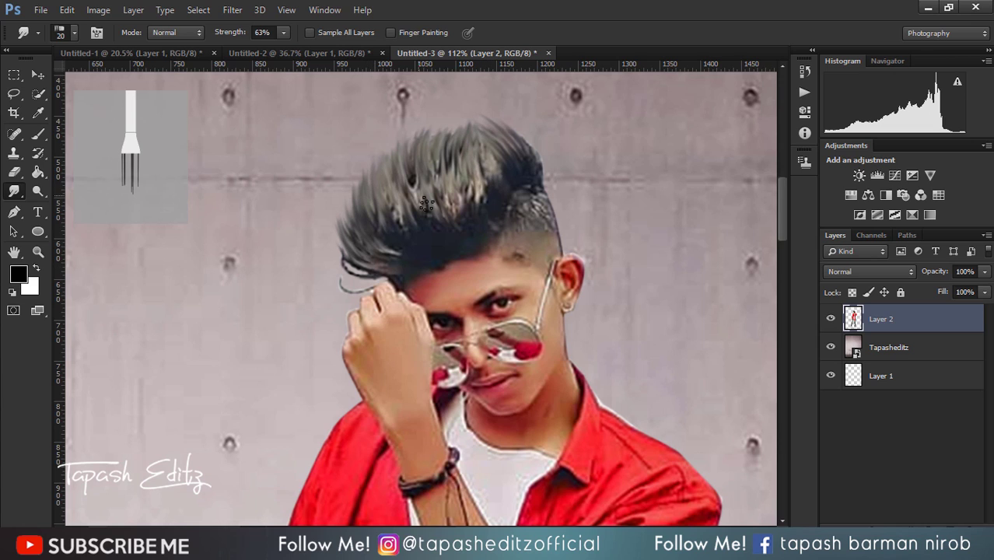
drag(463, 215, 450, 131)
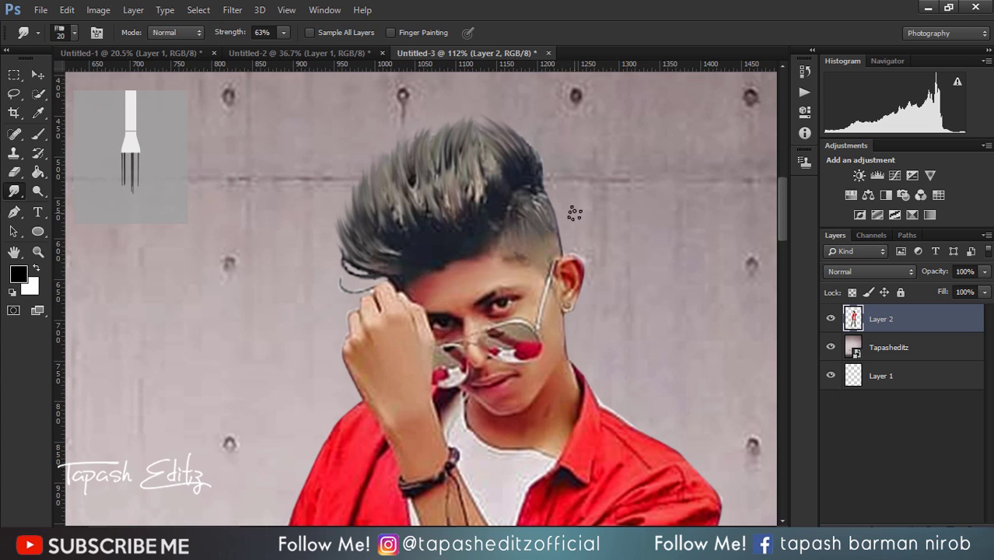
click(13, 134)
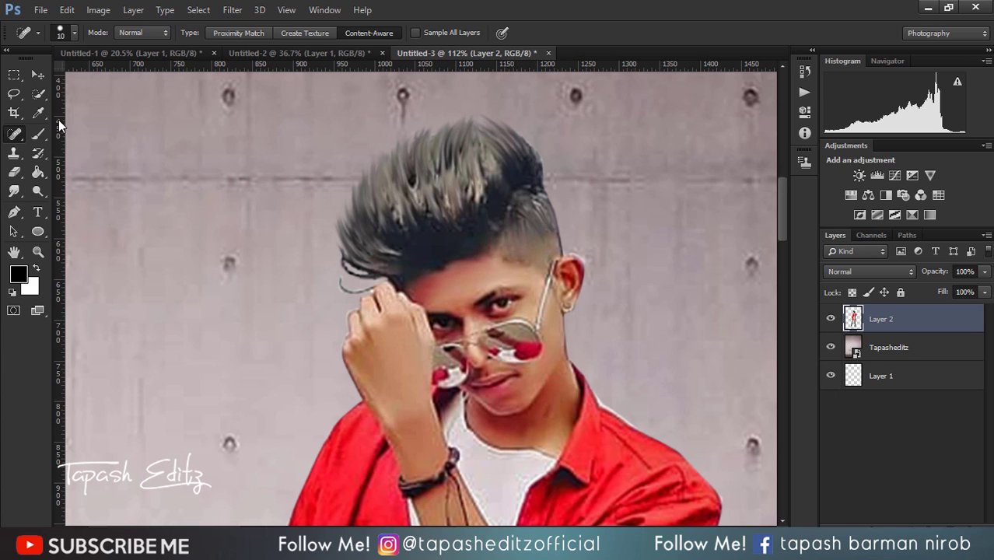
- Start placing another image from folder 1, then cancel the Place dialog
scroll(287, 270, down, 5)
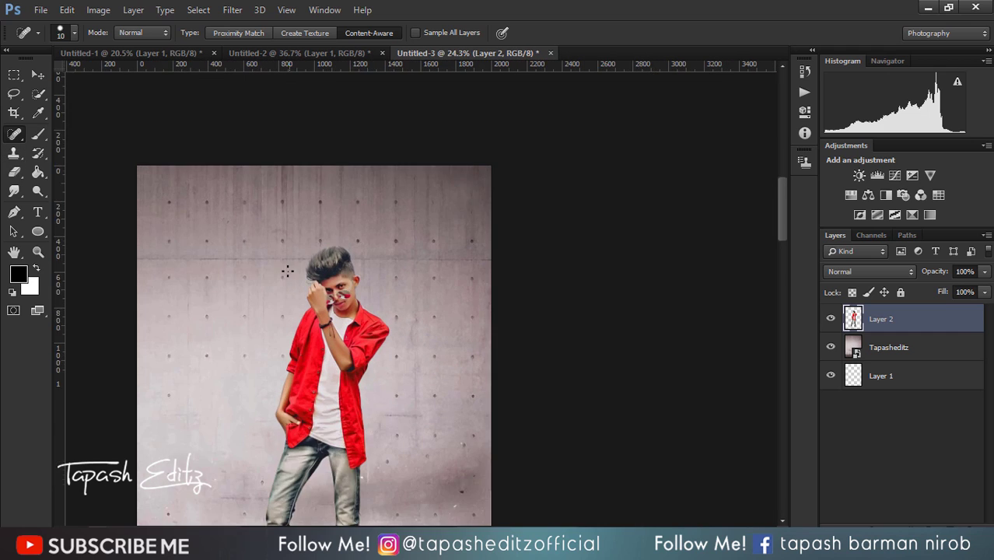
scroll(287, 270, down, 1)
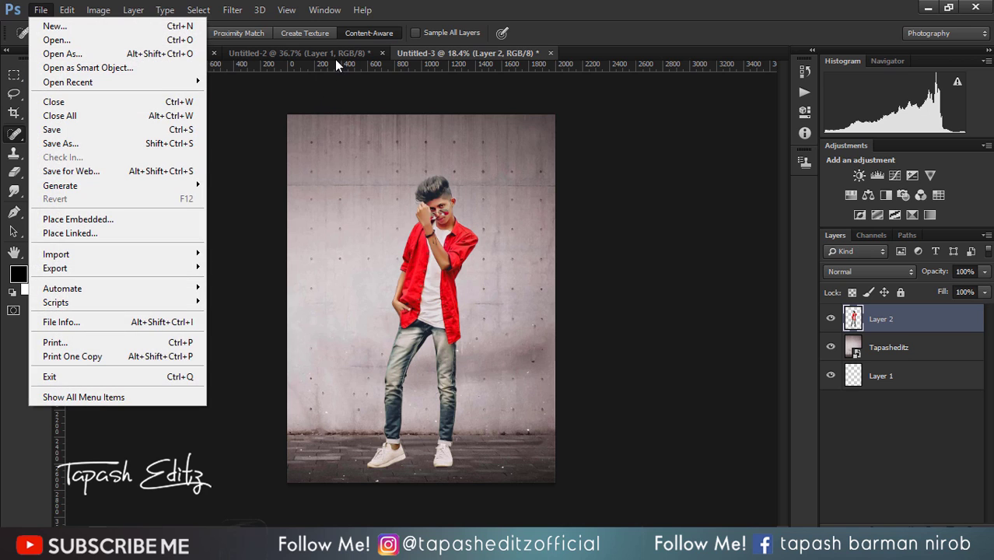
click(78, 219)
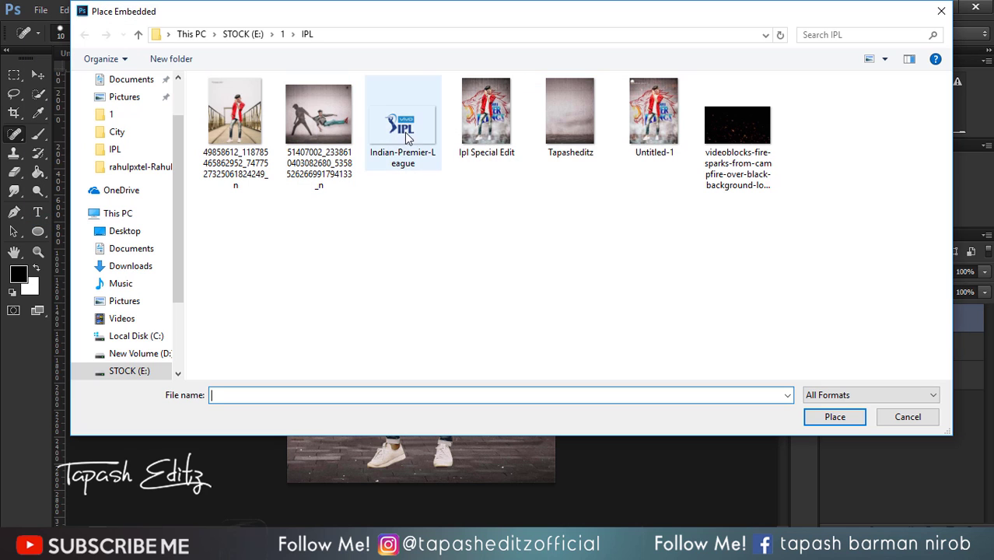
click(284, 36)
scroll(371, 247, down, 5)
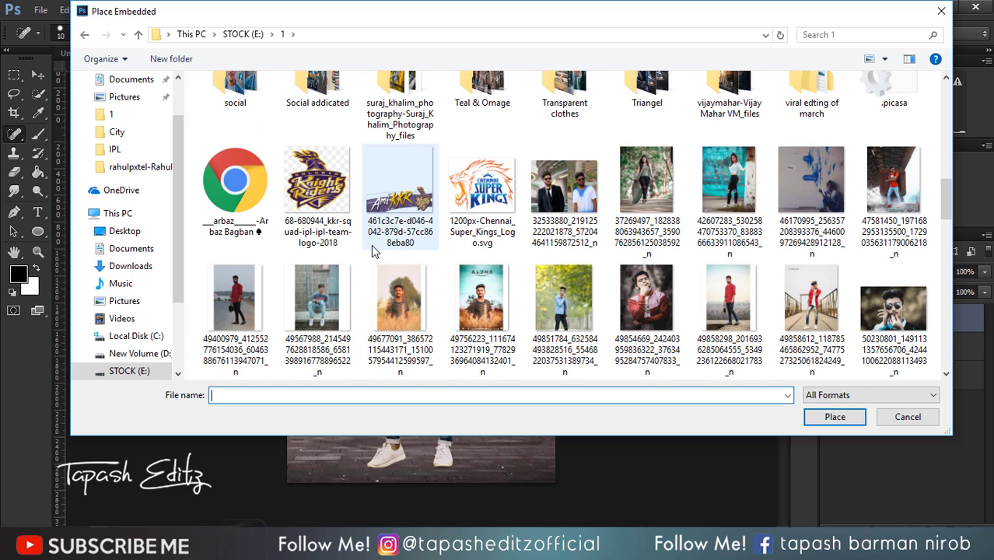
scroll(517, 284, down, 3)
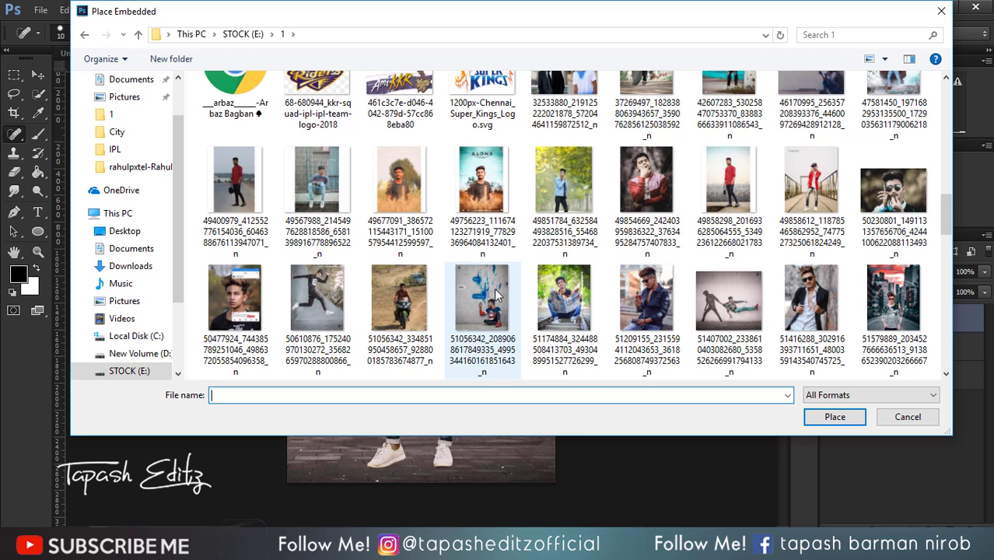
click(941, 11)
- Drag the Chennai Super Kings logo into Untitled-3, below Layer 2, and position it behind the boy
click(165, 53)
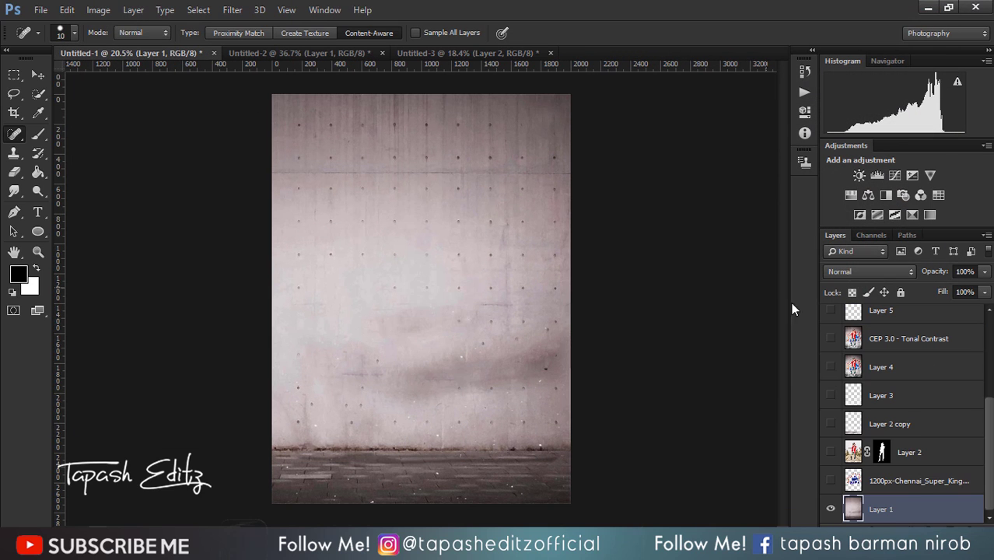
click(896, 473)
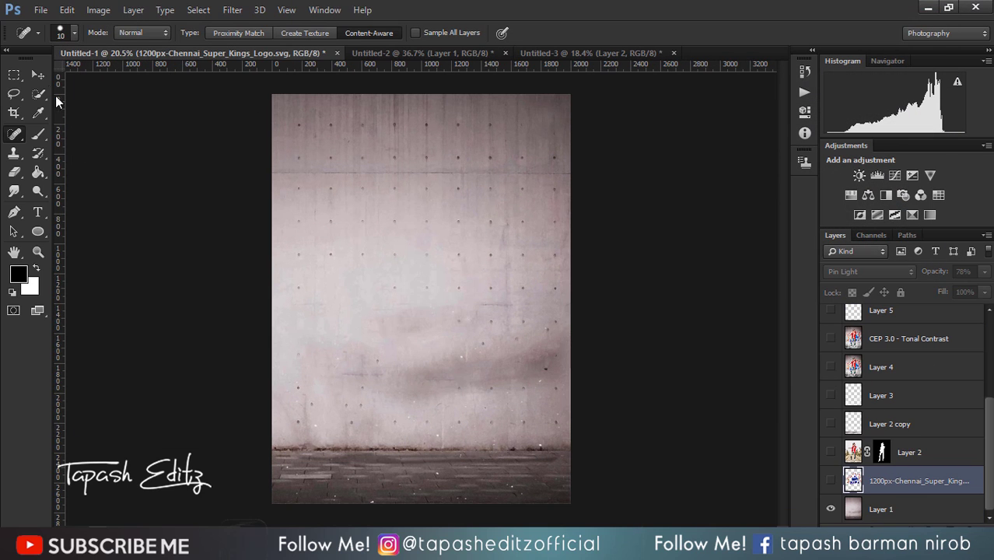
click(37, 74)
click(831, 481)
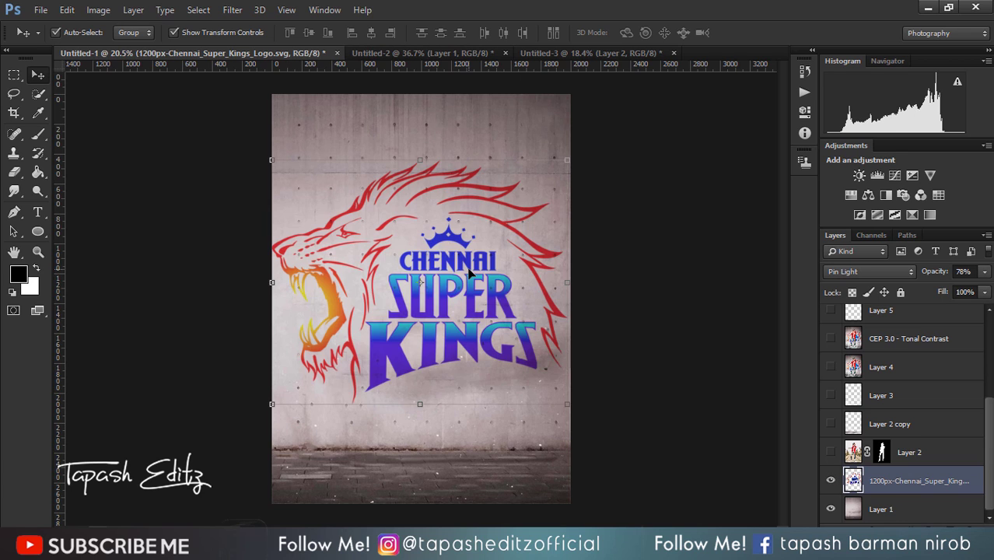
mouse_move(471, 269)
mouse_down()
mouse_move(571, 105)
mouse_move(577, 61)
mouse_move(429, 265)
mouse_move(451, 274)
mouse_move(467, 265)
mouse_up()
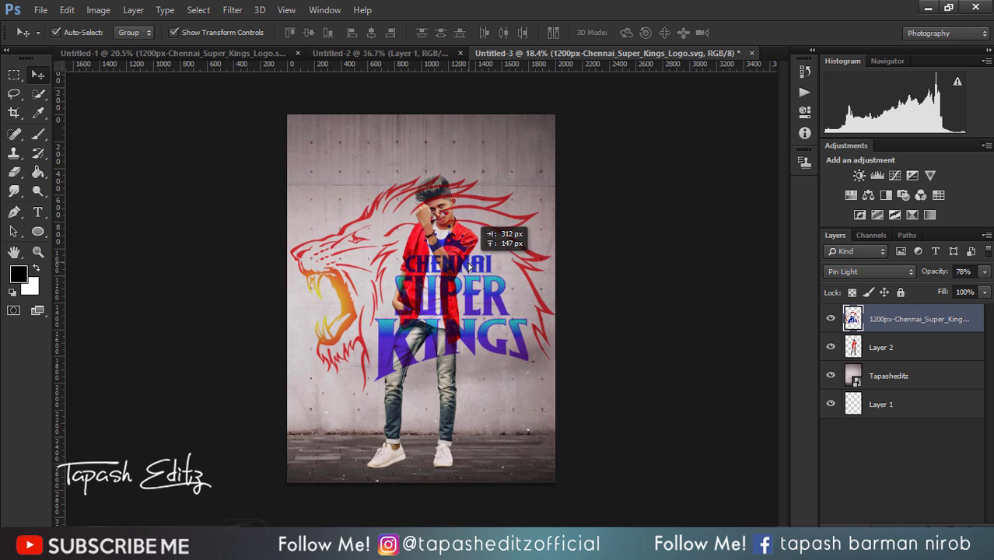
drag(898, 349, 898, 349)
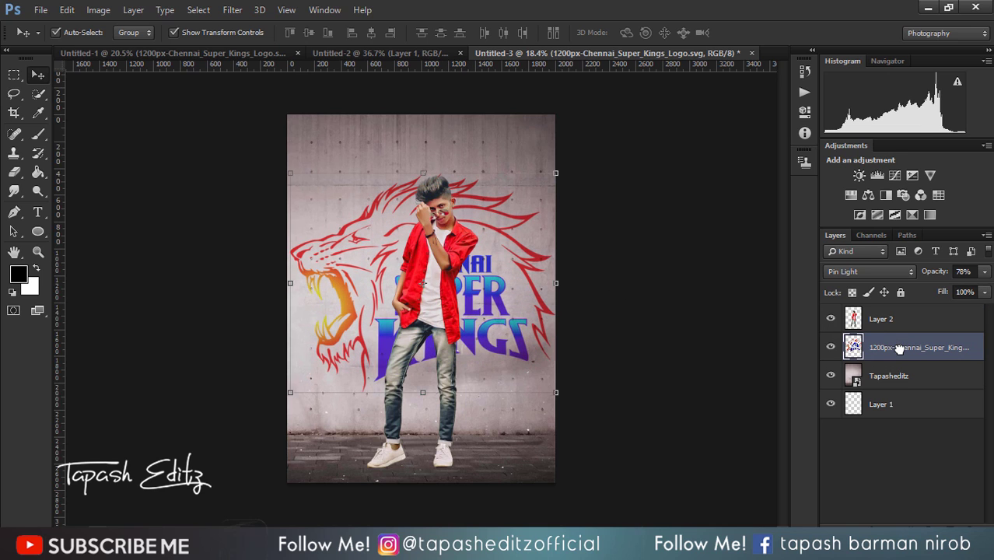
drag(472, 264, 467, 231)
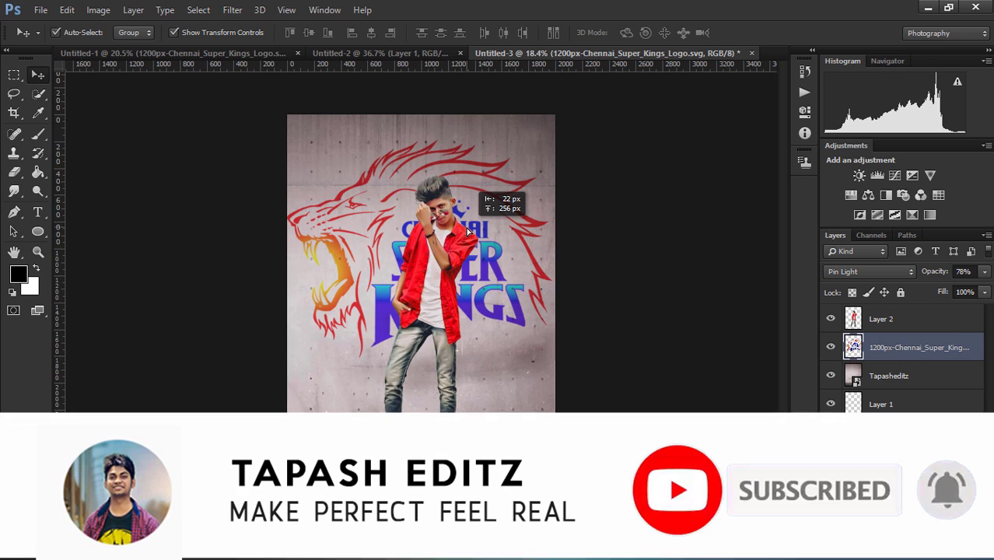
mouse_move(467, 231)
mouse_down()
mouse_move(480, 231)
mouse_move(472, 231)
mouse_up()
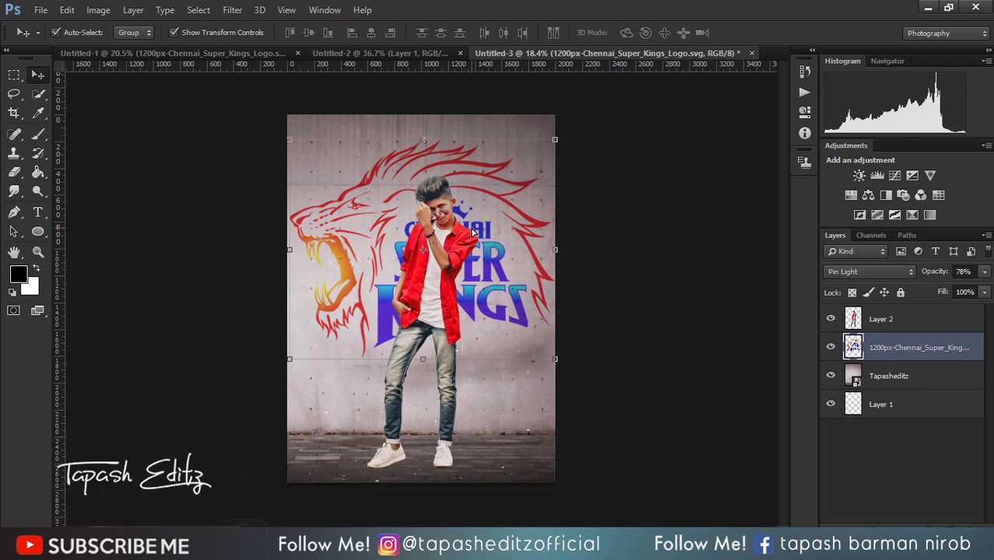
- Rasterize the Tapasheditz background layer
click(175, 33)
scroll(519, 299, down, 1)
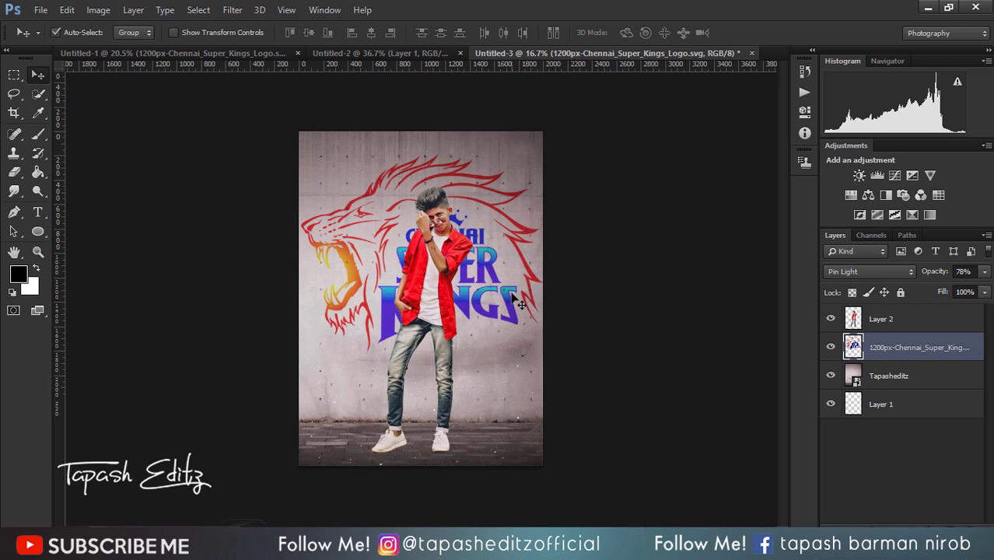
scroll(519, 300, down, 2)
scroll(513, 298, up, 2)
scroll(513, 298, up, 2)
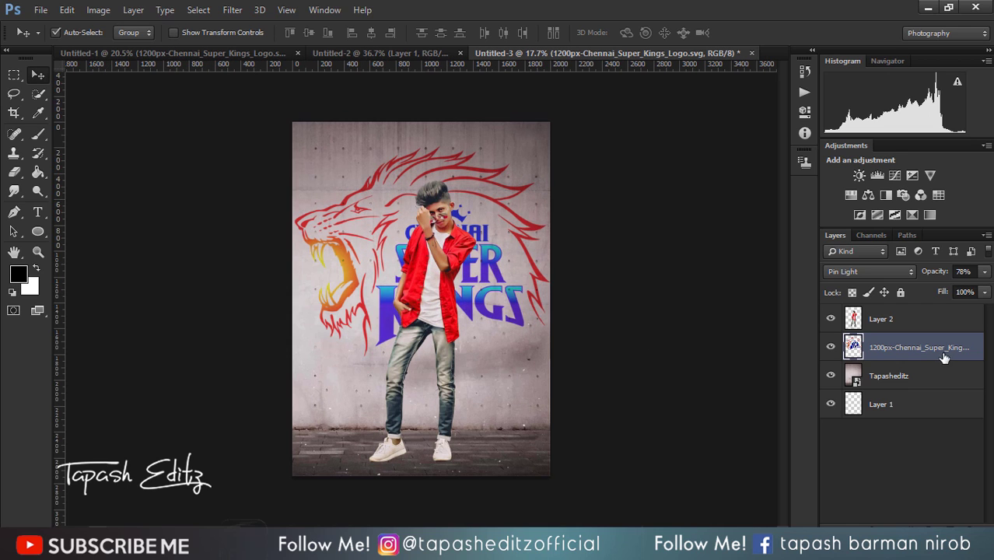
click(913, 376)
right_click(911, 375)
click(682, 232)
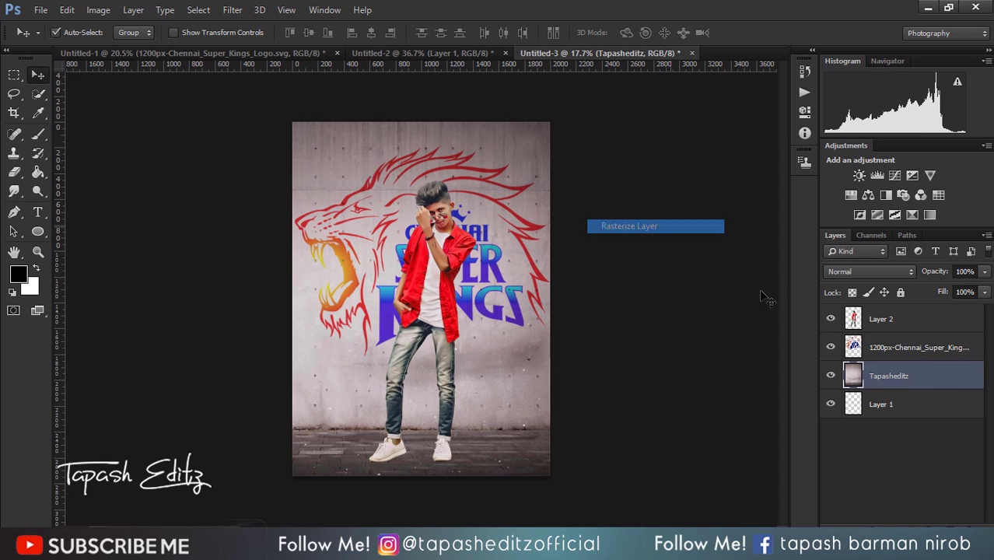
scroll(588, 422, up, 1)
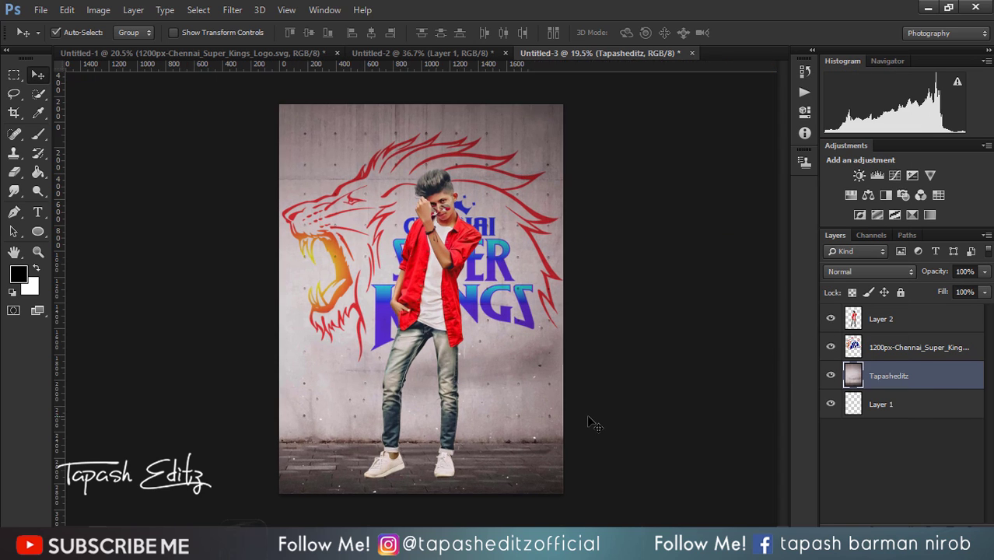
scroll(588, 422, up, 1)
drag(784, 287, 786, 324)
- Add a new layer above the logo and paint a soft black dot on it
click(891, 352)
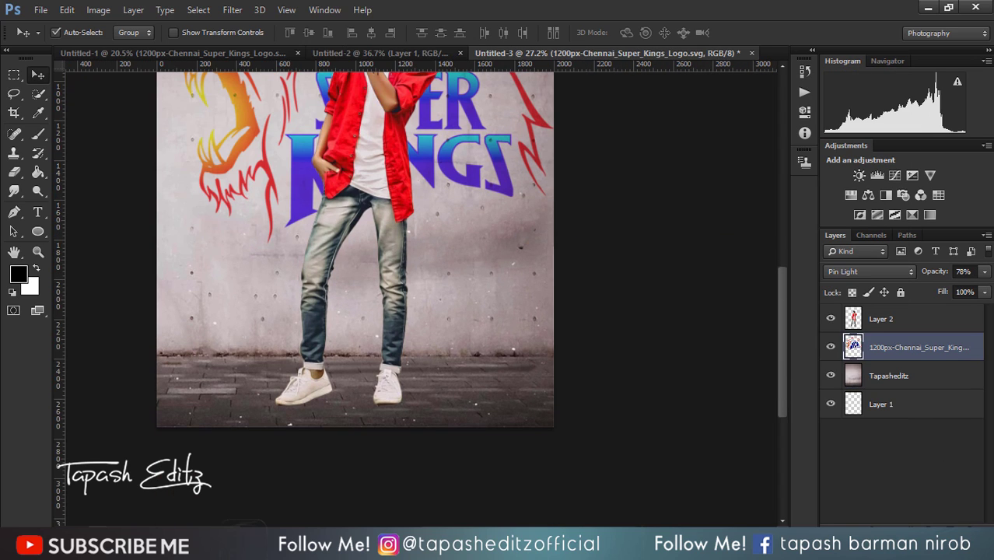
key(ctrl+shift+alt+n)
click(38, 133)
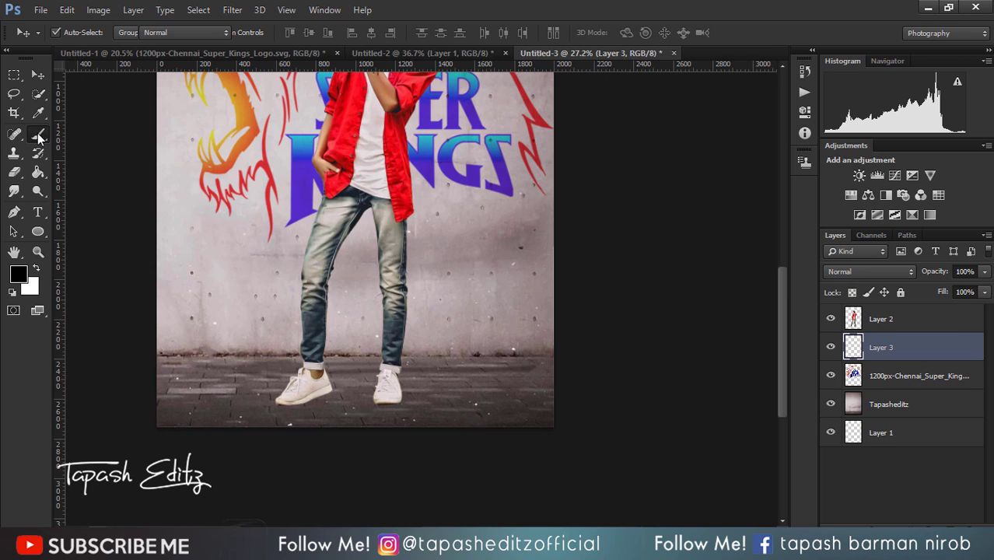
click(75, 34)
scroll(43, 166, up, 1)
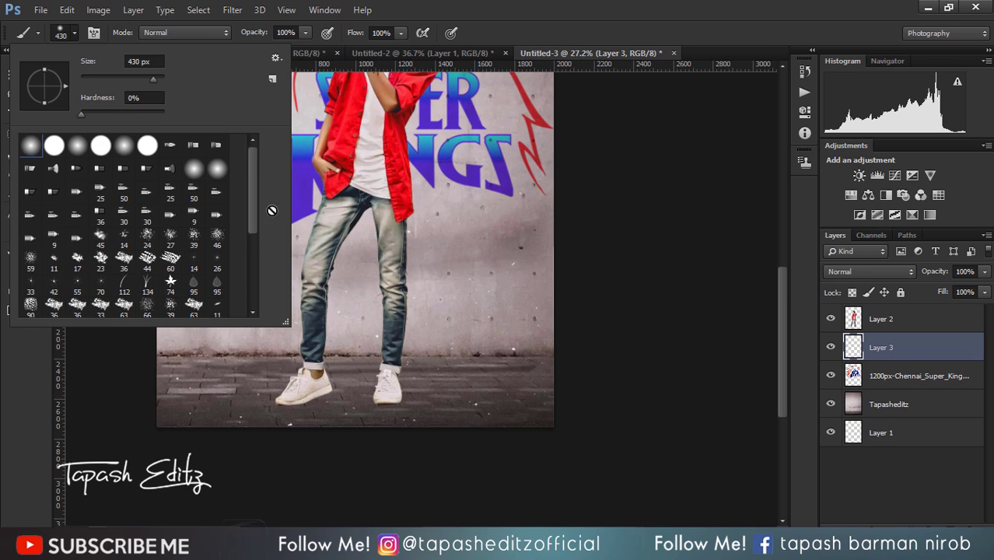
click(595, 257)
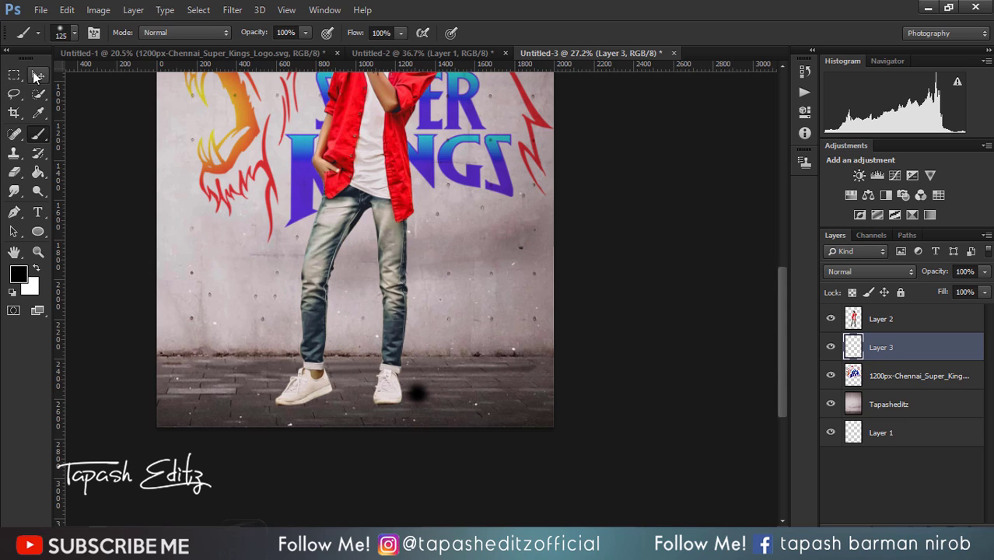
- Squash, move and skew the black dot into a flat shadow under the boy's feet
click(35, 75)
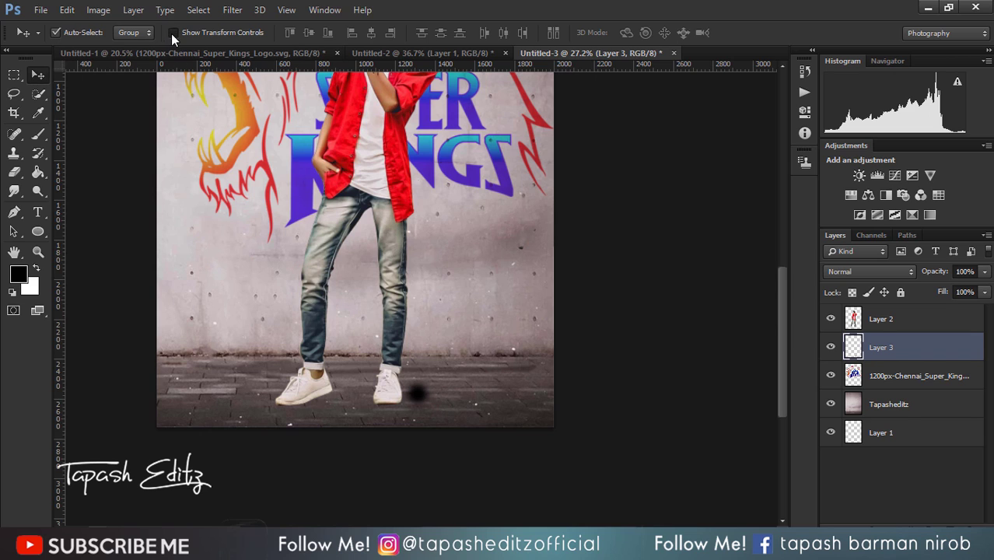
drag(476, 200, 476, 372)
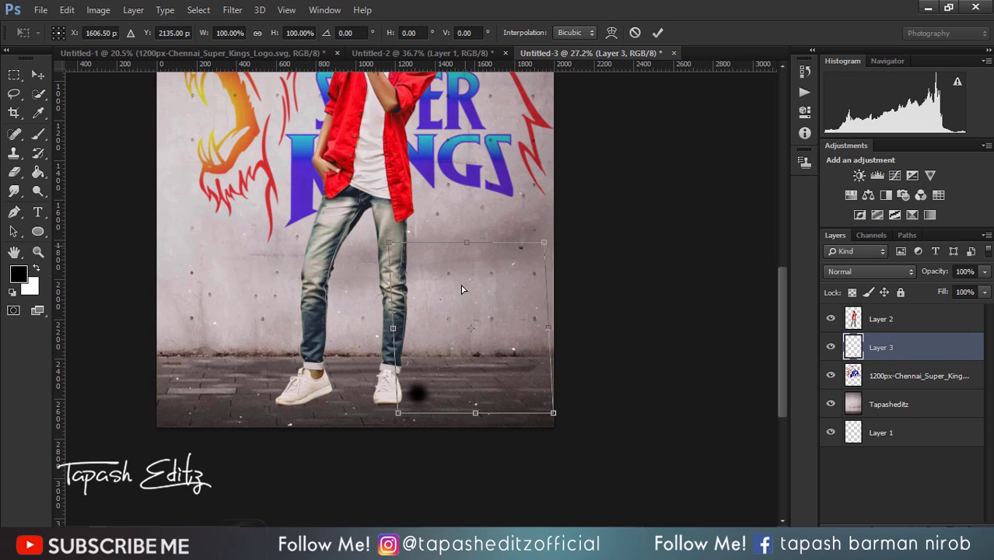
drag(454, 402, 321, 398)
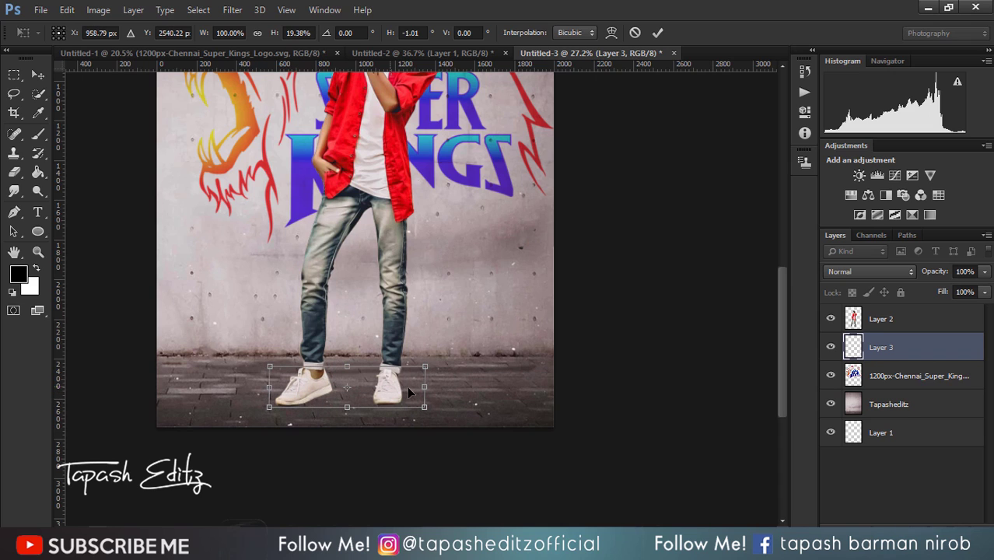
drag(426, 392, 537, 381)
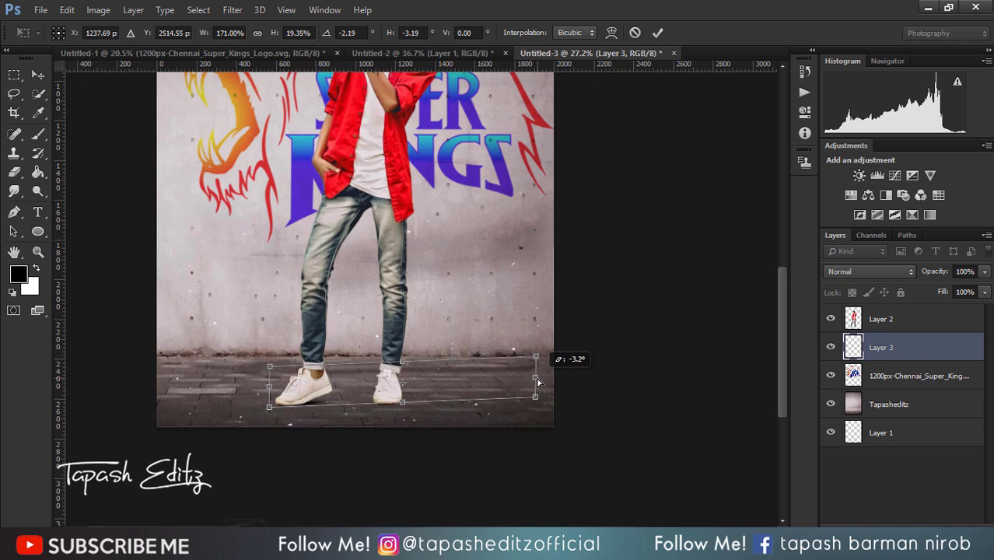
- Commit the shadow, duplicate it, and move the copy toward the right shoe
click(661, 32)
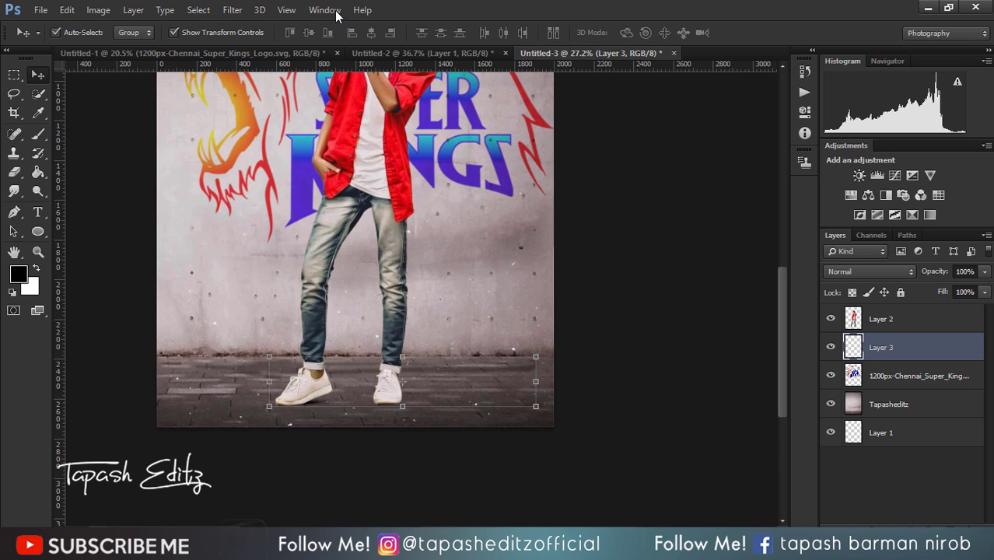
click(174, 32)
key(ctrl+j)
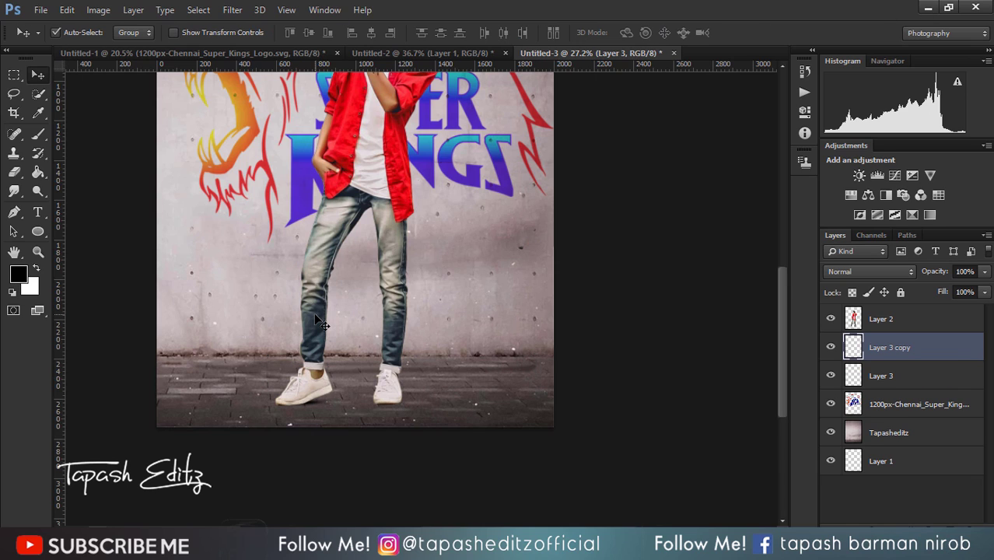
drag(332, 397, 410, 397)
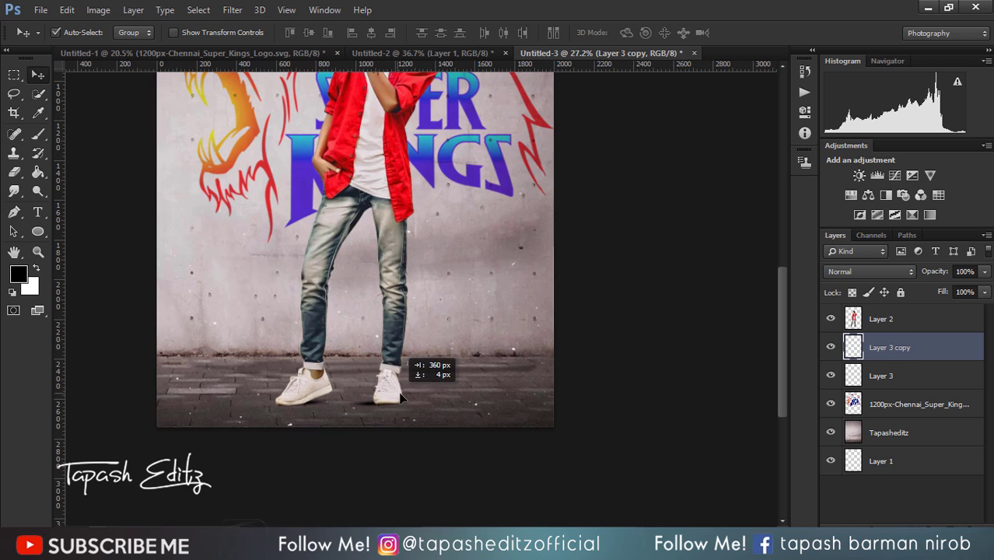
scroll(410, 396, down, 3)
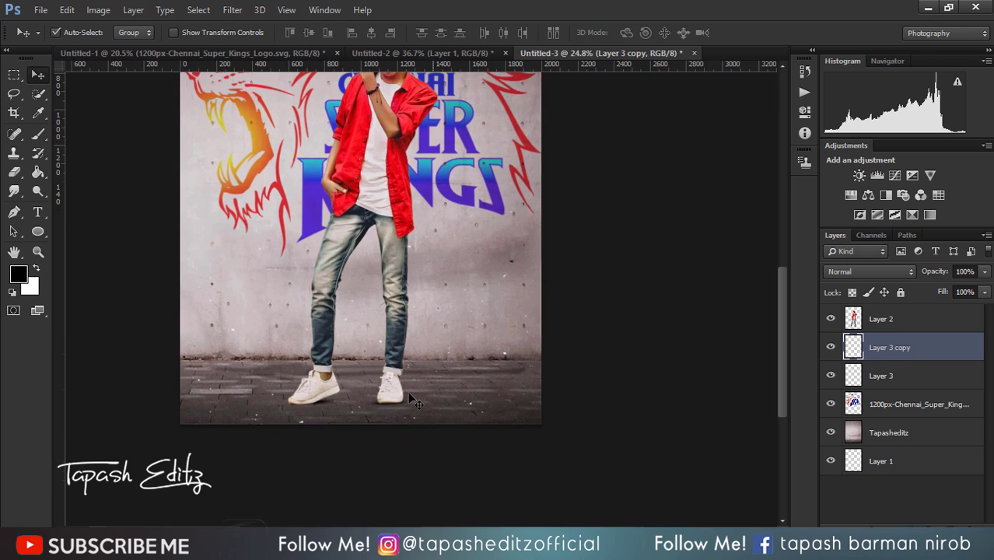
- Widen the original Layer 3 shadow and shift it slightly to the right
click(874, 377)
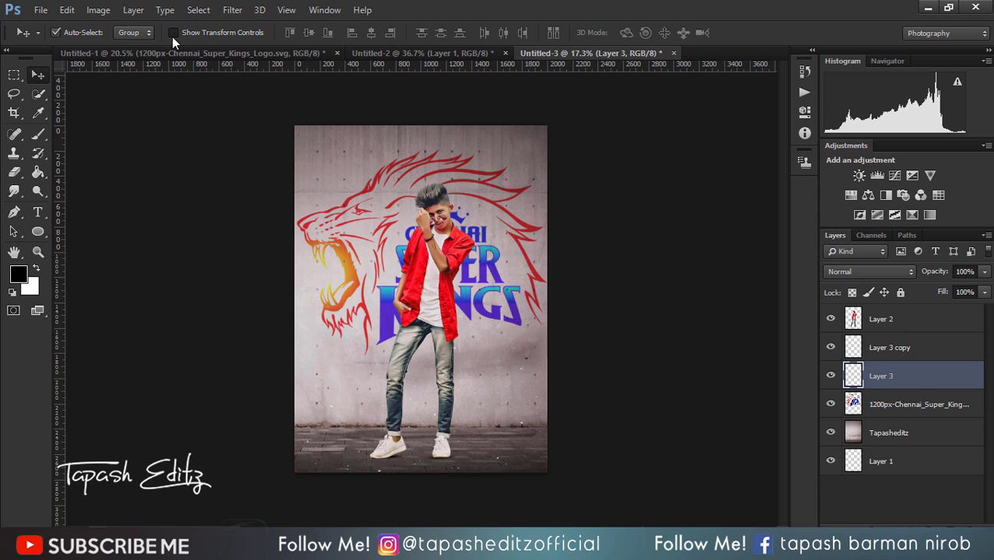
drag(536, 441, 604, 443)
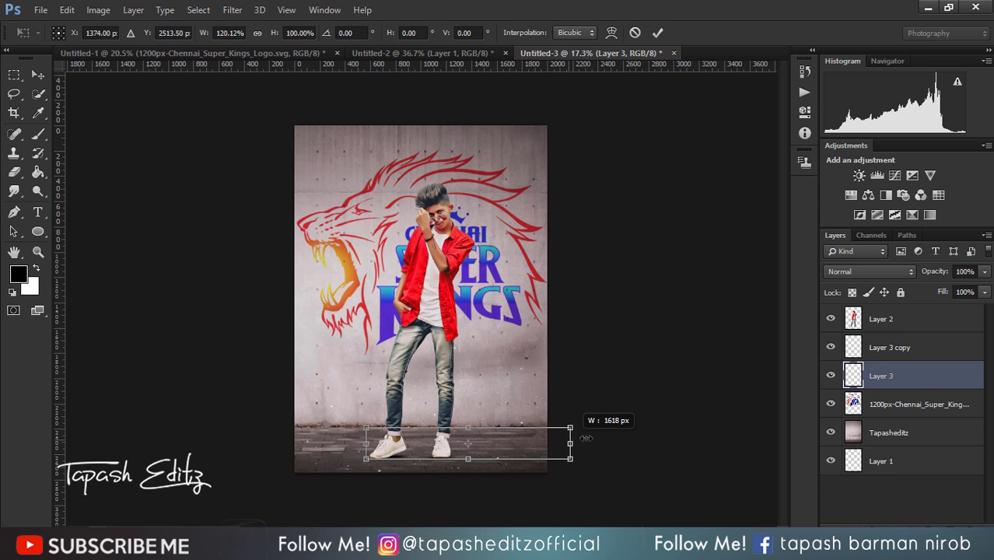
click(657, 33)
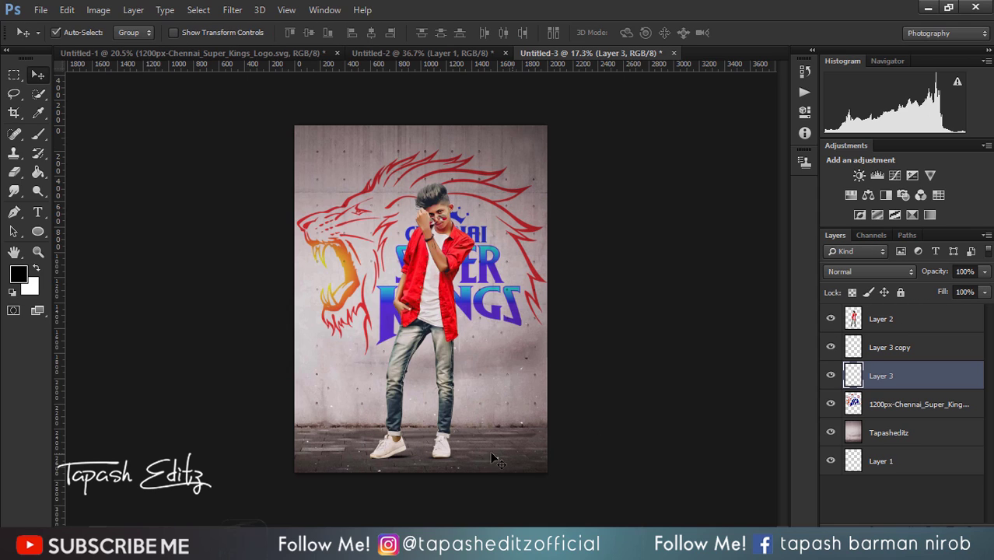
drag(397, 462, 390, 462)
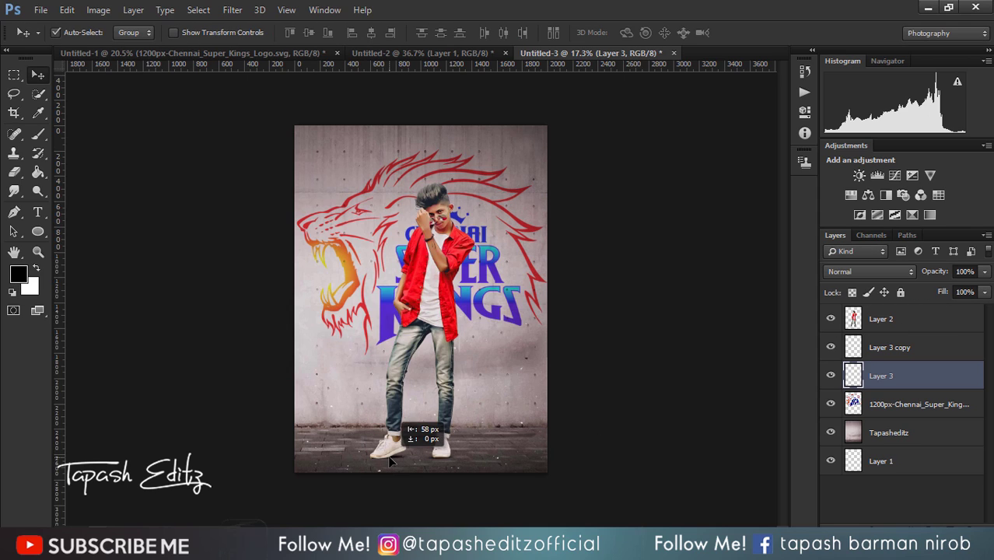
drag(521, 429, 522, 429)
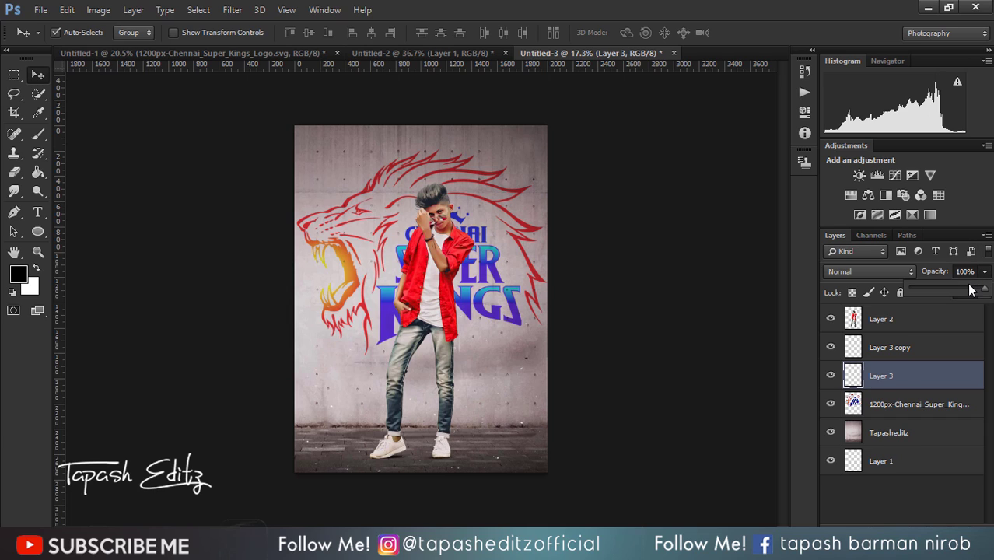
- Merge Layer 3 copy, Layer 3 and Layer 2 into a single Layer 2
click(930, 346)
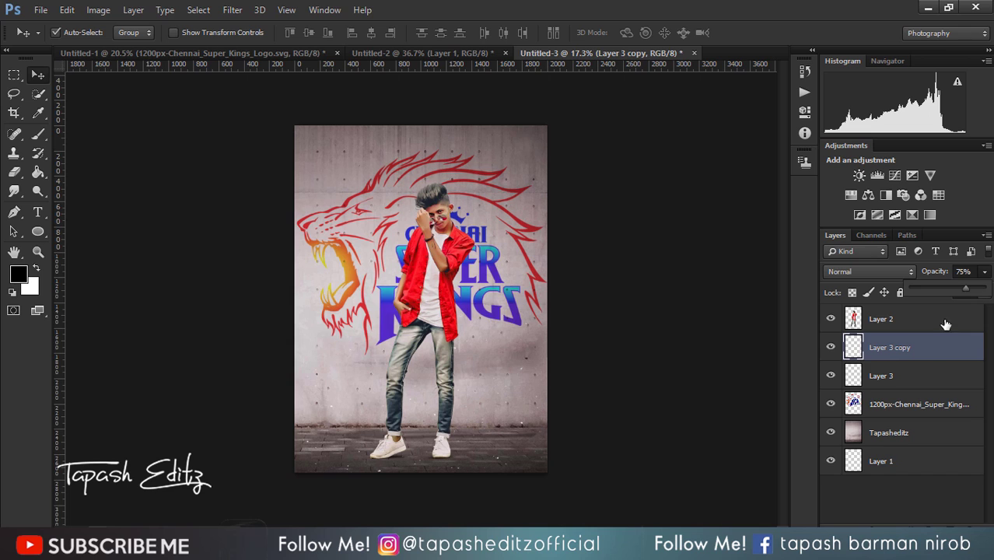
ctrl+click(921, 373)
ctrl+click(902, 319)
right_click(902, 319)
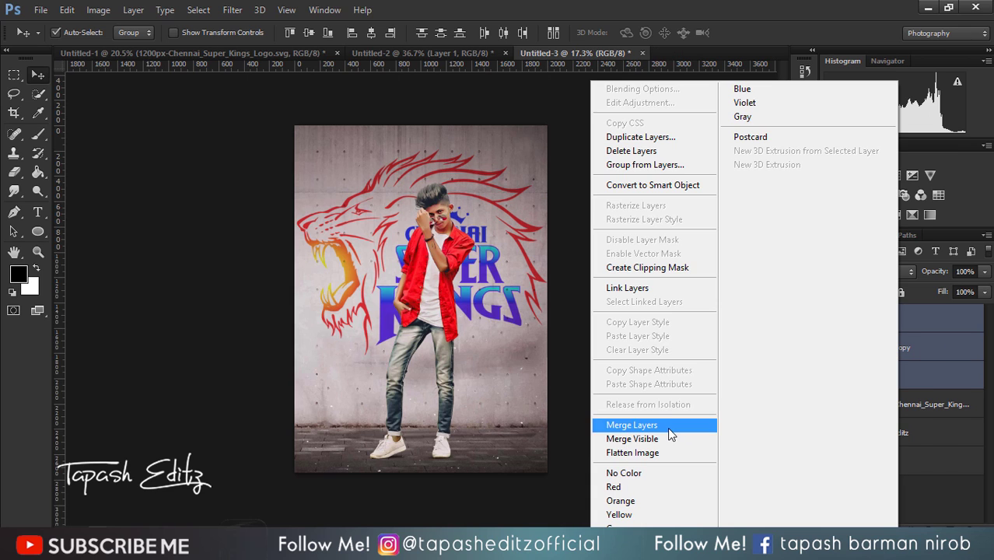
click(667, 427)
scroll(513, 367, down, 2)
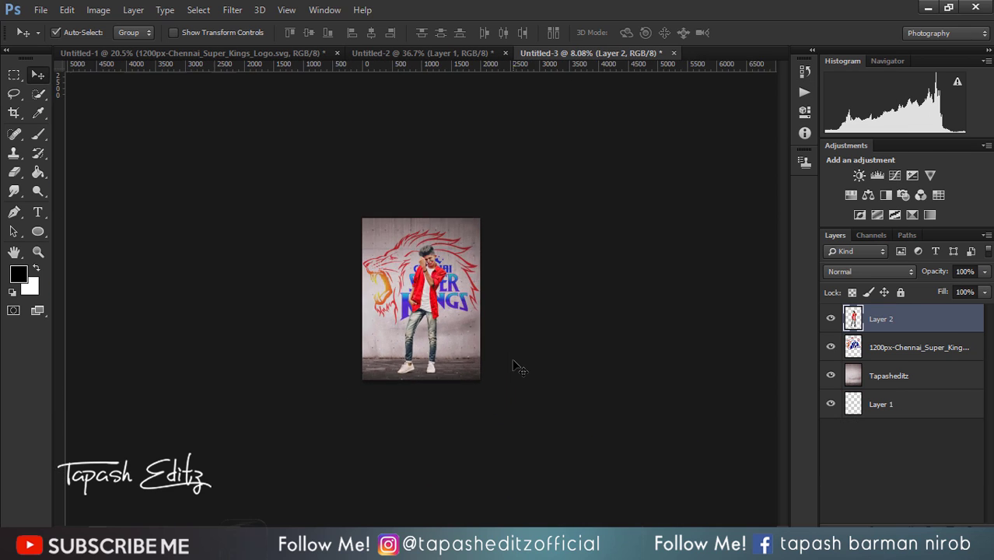
scroll(517, 367, up, 2)
scroll(521, 367, up, 1)
scroll(525, 367, up, 1)
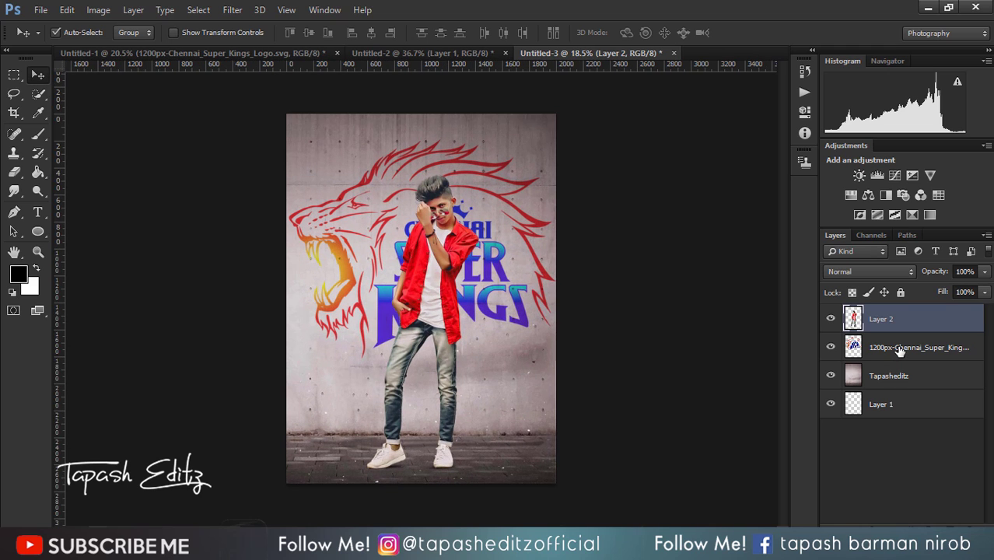
- Add a new layer above Layer 2 and choose the cloud-shaped smoke brush tip
click(947, 525)
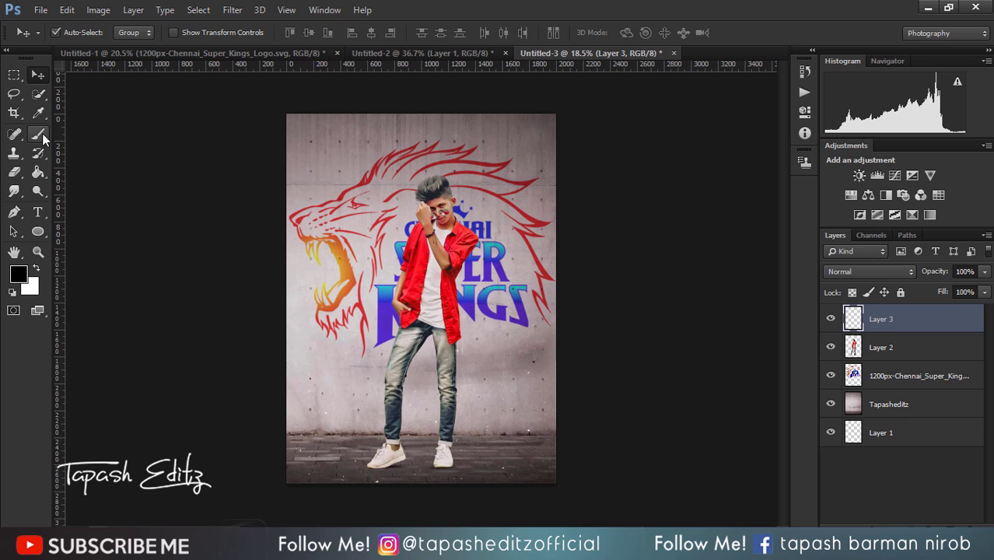
click(39, 133)
click(69, 35)
scroll(142, 247, down, 2)
scroll(142, 247, down, 2)
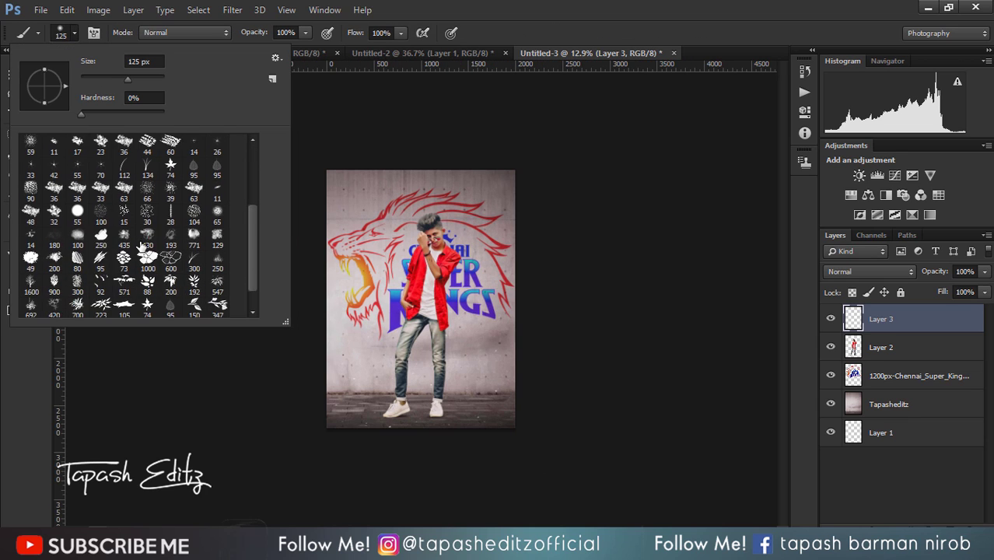
scroll(141, 246, down, 1)
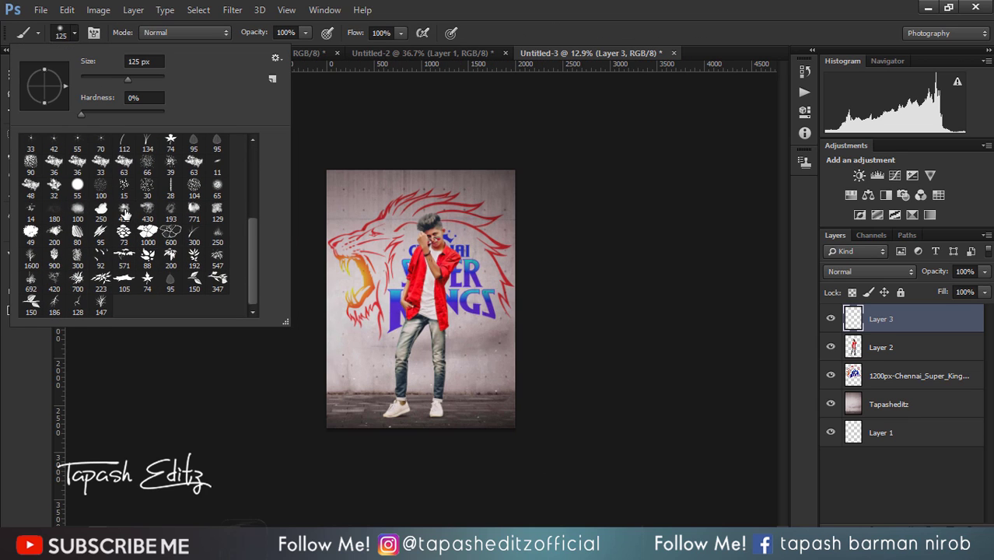
click(593, 208)
scroll(420, 299, up, 3)
scroll(400, 339, up, 3)
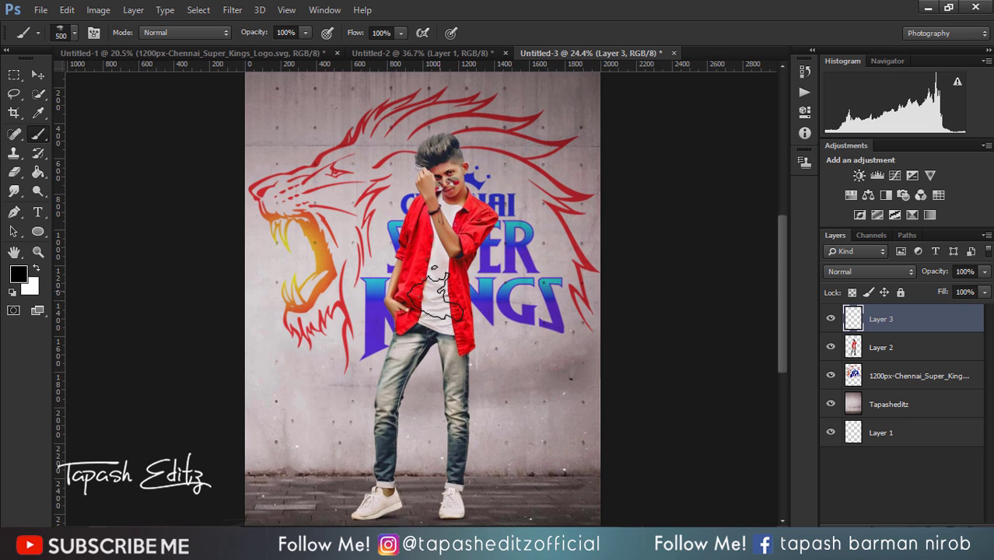
drag(776, 228, 780, 259)
- Set the foreground colour to white and paint smoke around the shoes and image bottom
click(18, 273)
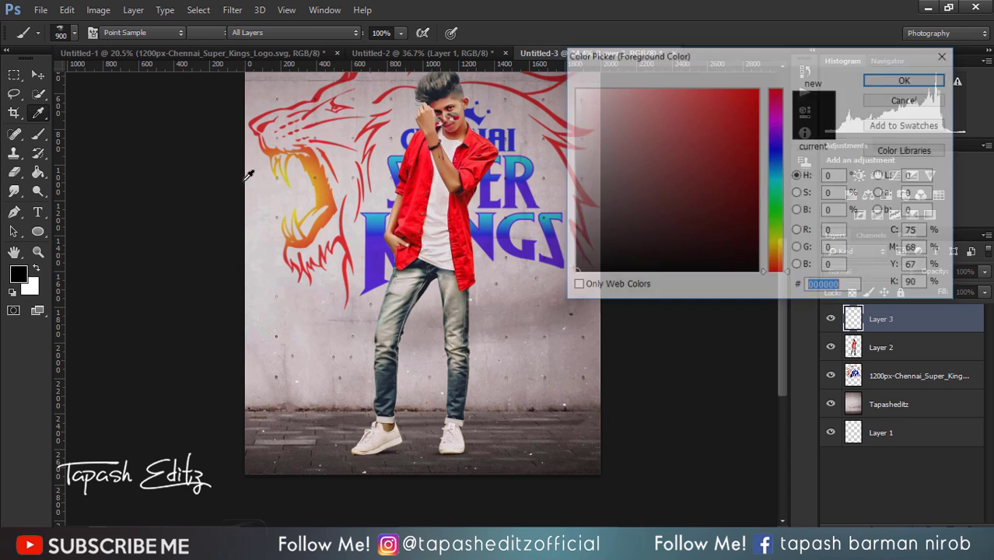
drag(621, 122, 574, 89)
click(877, 81)
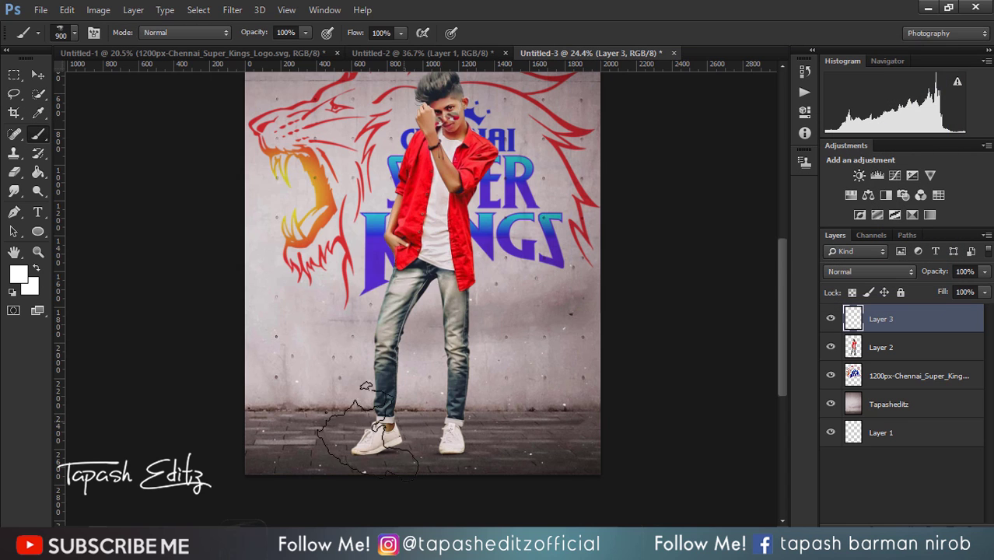
click(353, 449)
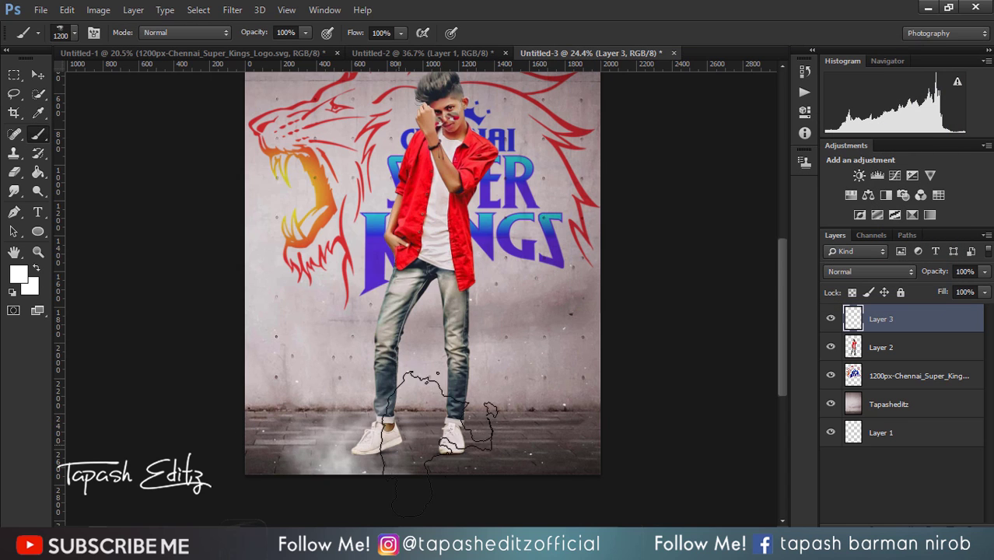
click(587, 424)
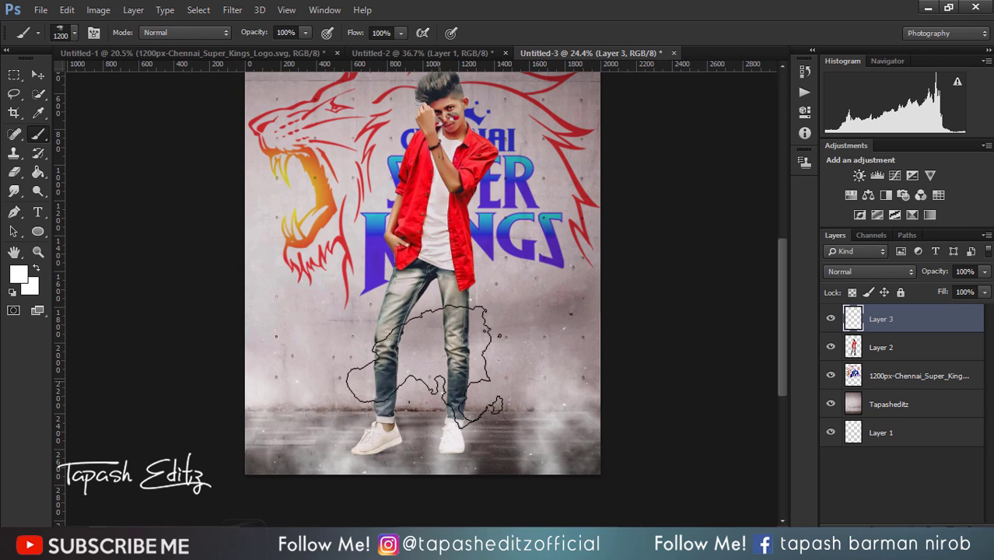
- Step backward to remove the extra Layer 4 and the stray mist stroke near the legs
click(881, 405)
click(956, 535)
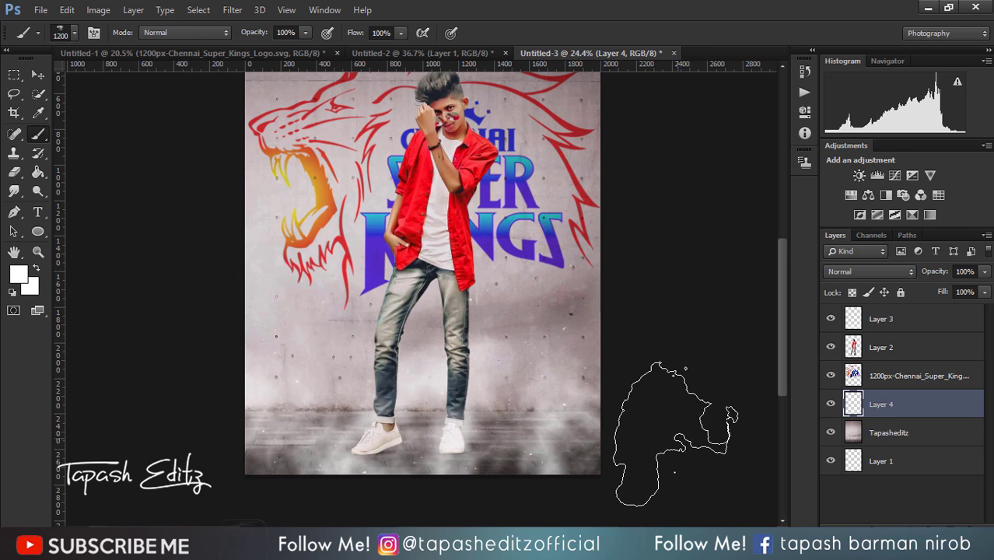
scroll(210, 374, down, 1)
scroll(226, 381, down, 2)
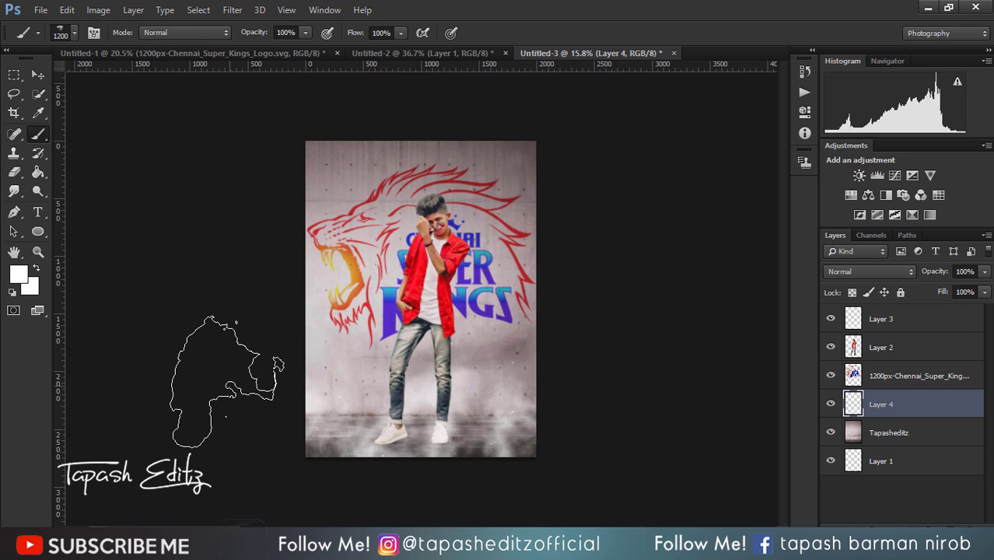
click(67, 9)
click(93, 37)
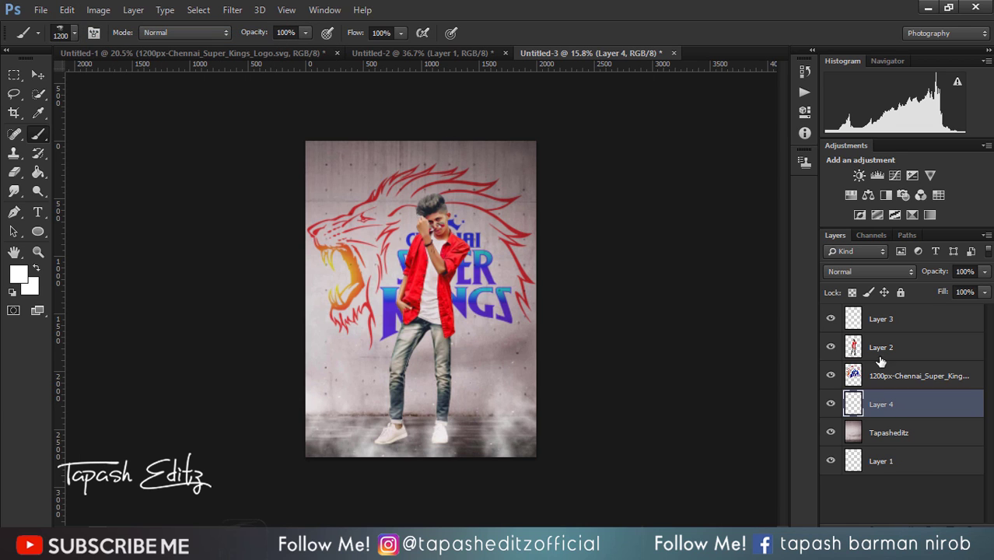
click(69, 9)
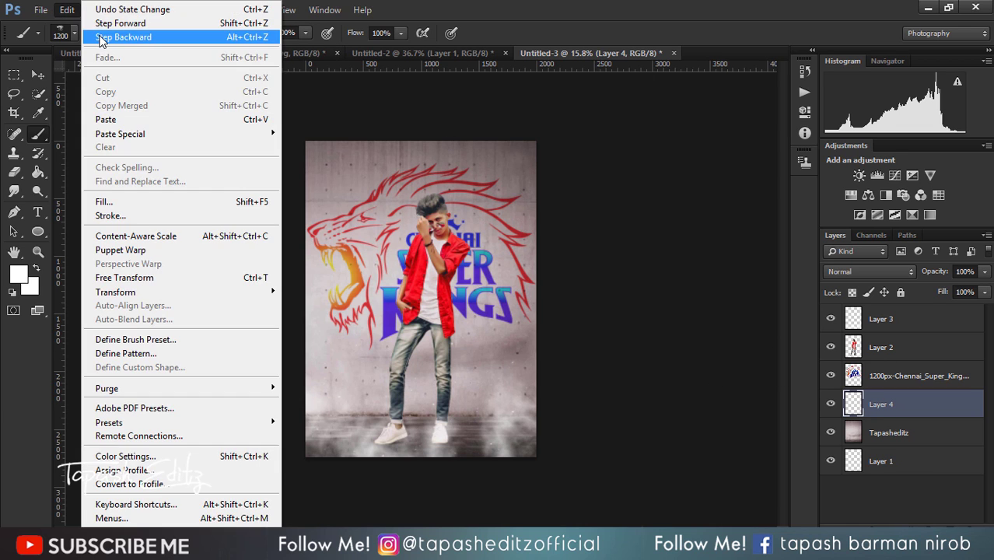
click(99, 36)
click(67, 9)
click(94, 35)
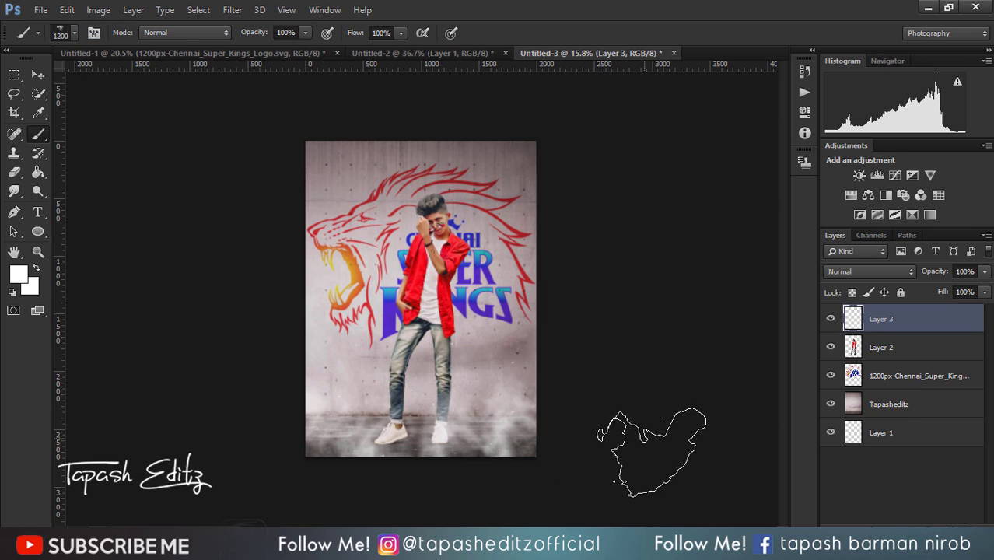
scroll(553, 410, up, 1)
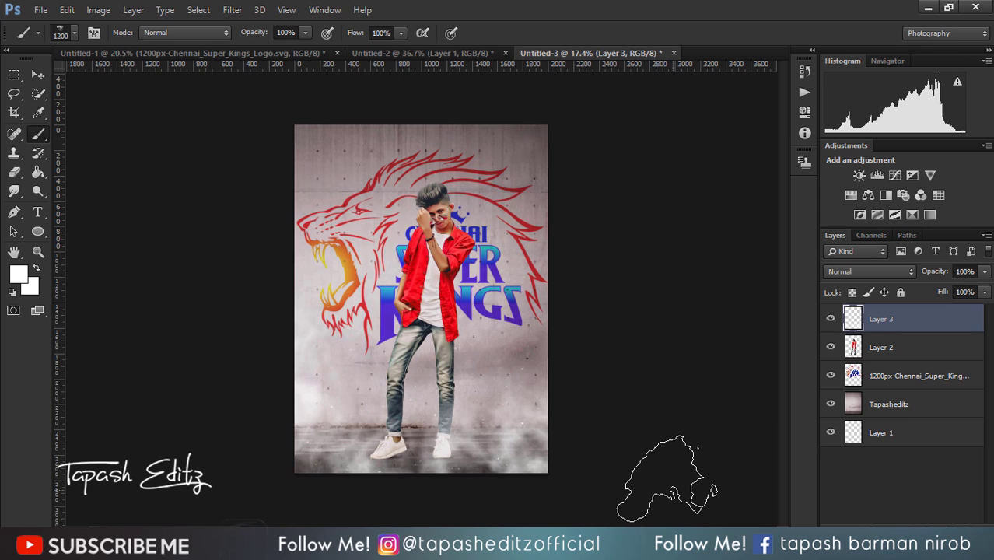
- Shrink the brush to 900 and paint more smoke on a new layer, undoing one stroke
click(874, 409)
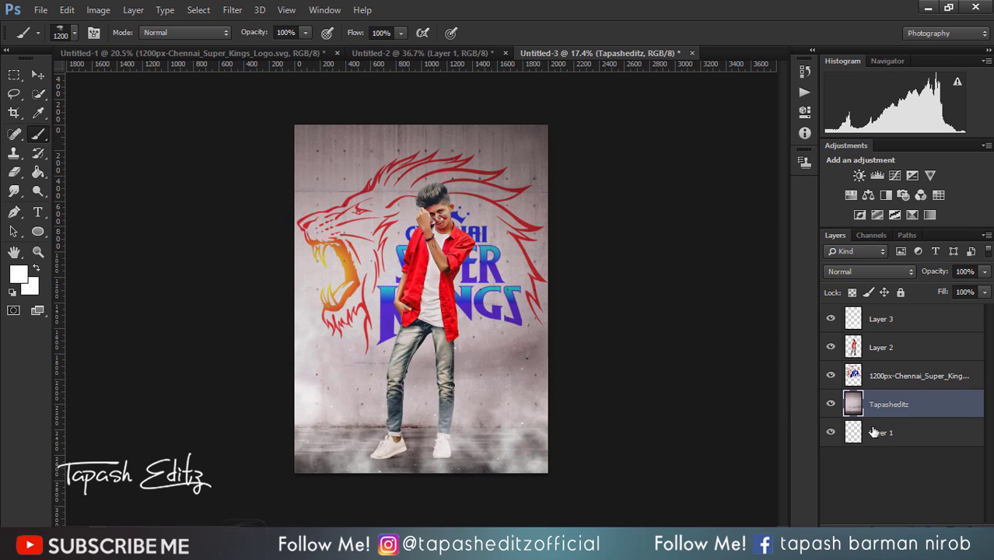
key(bracketleft)
key(bracketleft)
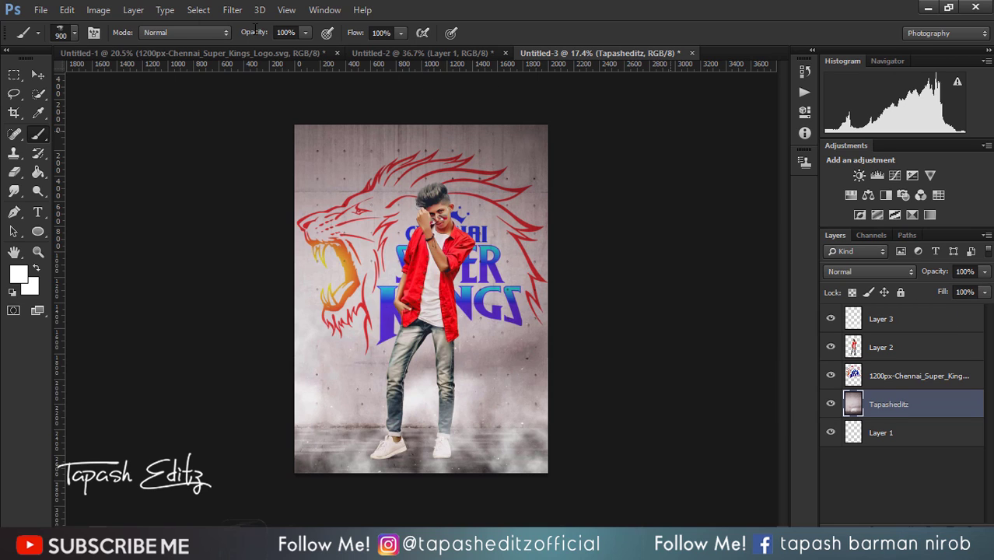
scroll(210, 147, up, 1)
scroll(210, 147, up, 1)
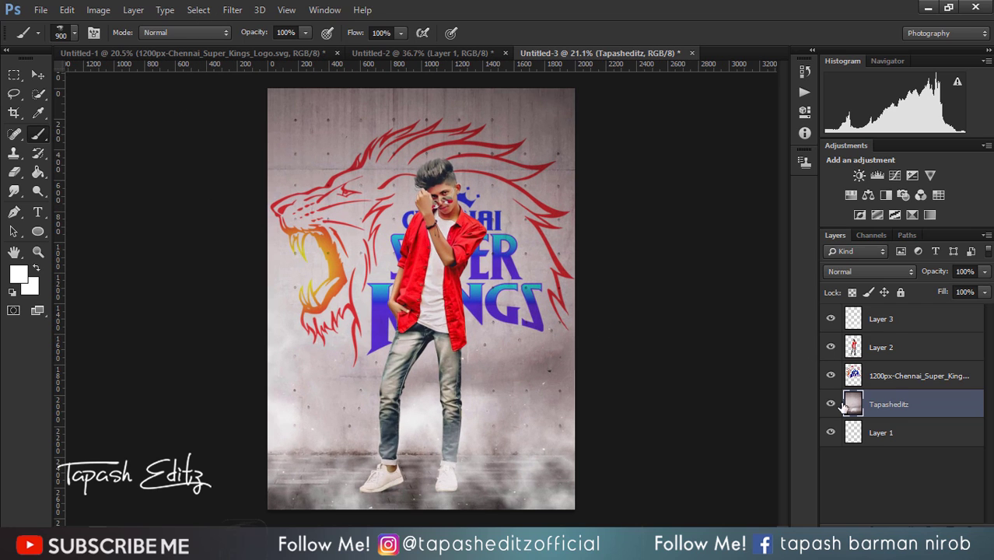
click(957, 520)
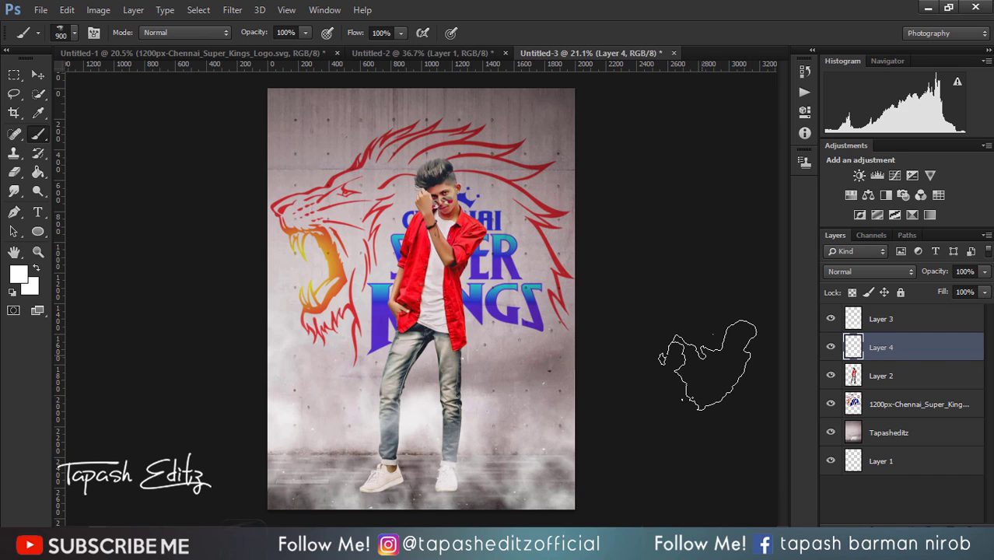
click(71, 11)
click(123, 37)
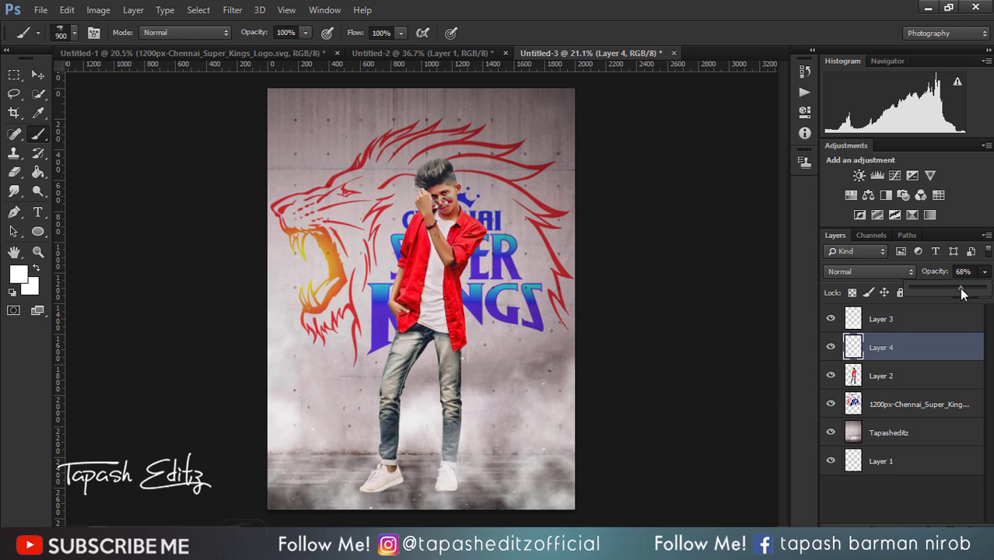
- Lower the new smoke layer's opacity to 88%
drag(984, 288, 975, 287)
scroll(535, 383, down, 3)
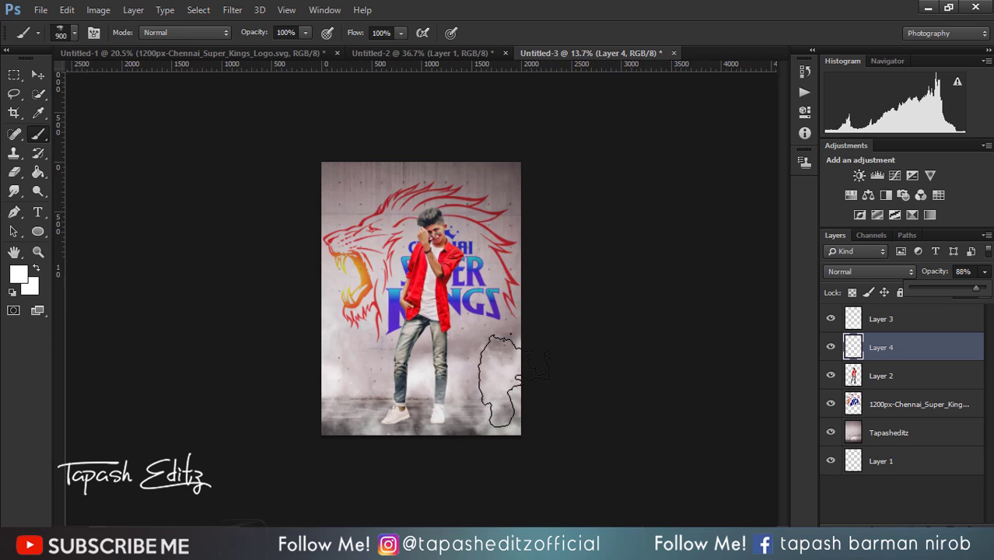
scroll(529, 381, down, 2)
scroll(521, 378, up, 1)
scroll(515, 380, up, 1)
scroll(515, 380, up, 1)
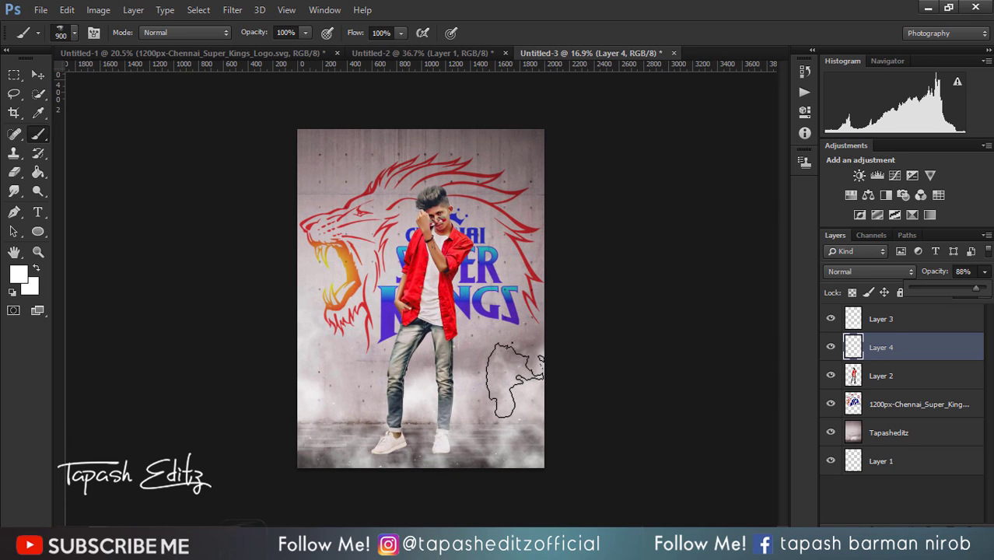
click(838, 324)
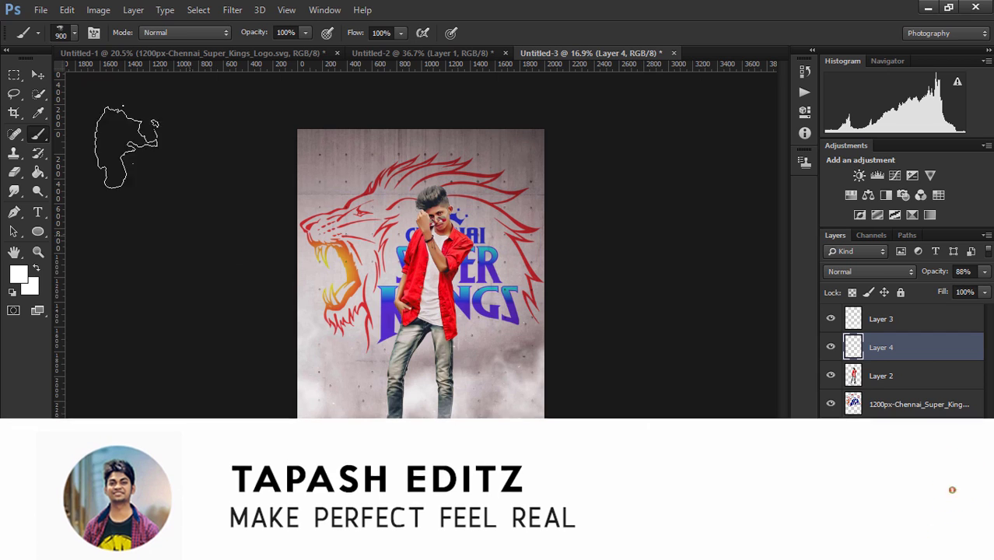
click(38, 76)
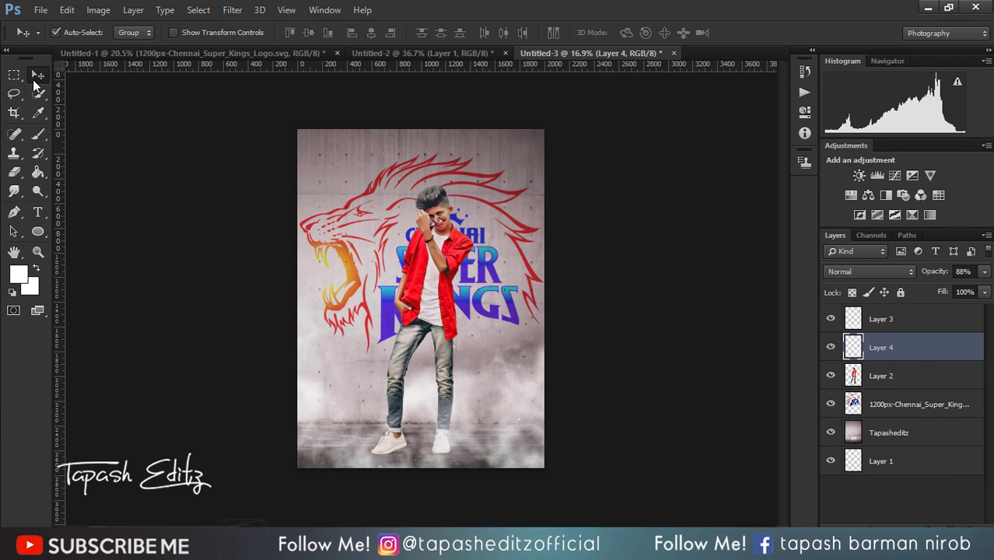
- Place the fire sparks image in Screen mode, enlarged to about 255% and repositioned
click(40, 9)
click(94, 220)
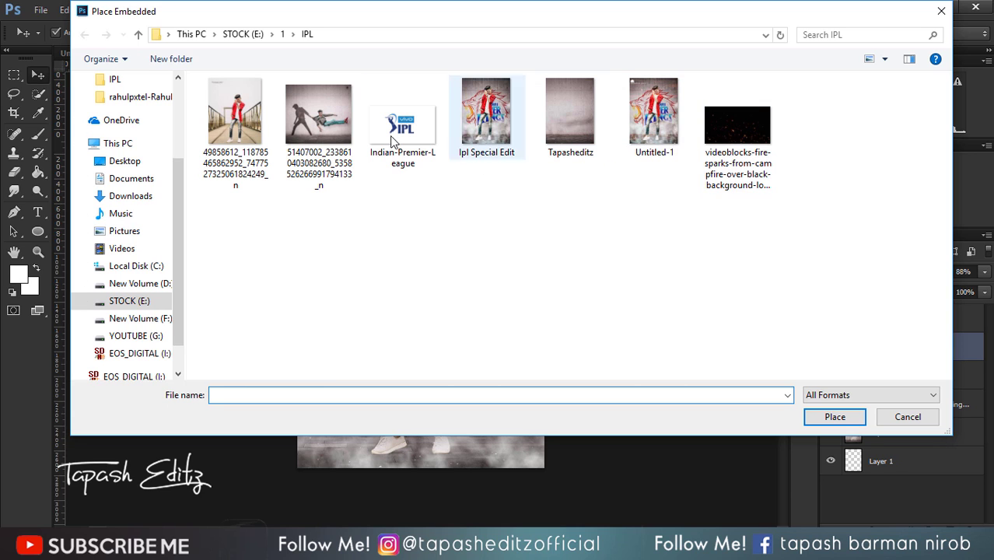
double_click(724, 145)
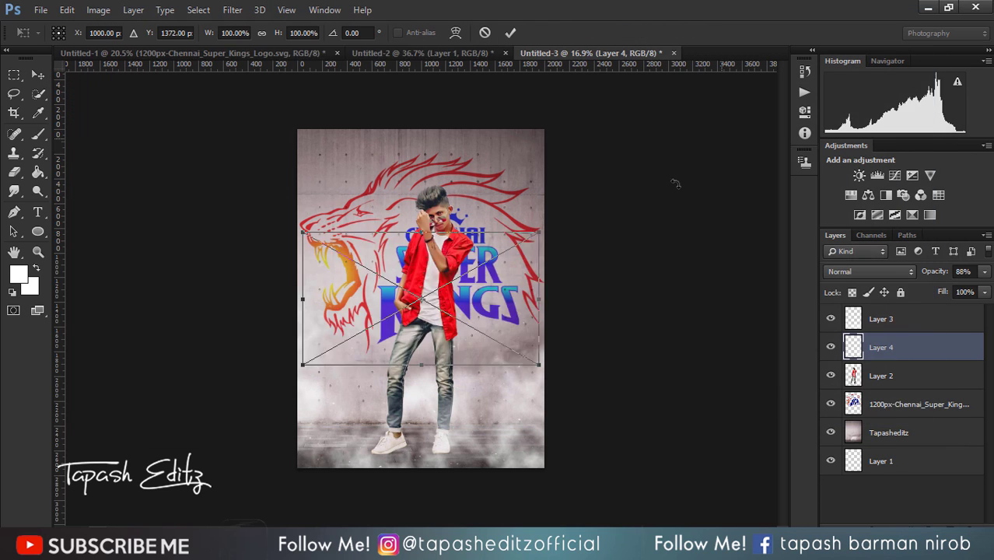
click(827, 270)
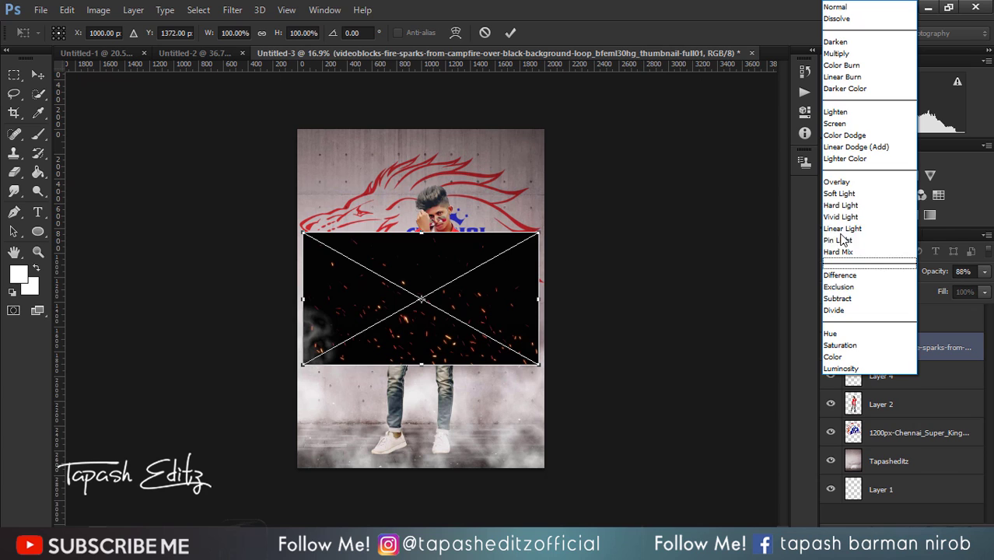
click(859, 123)
drag(539, 232, 723, 128)
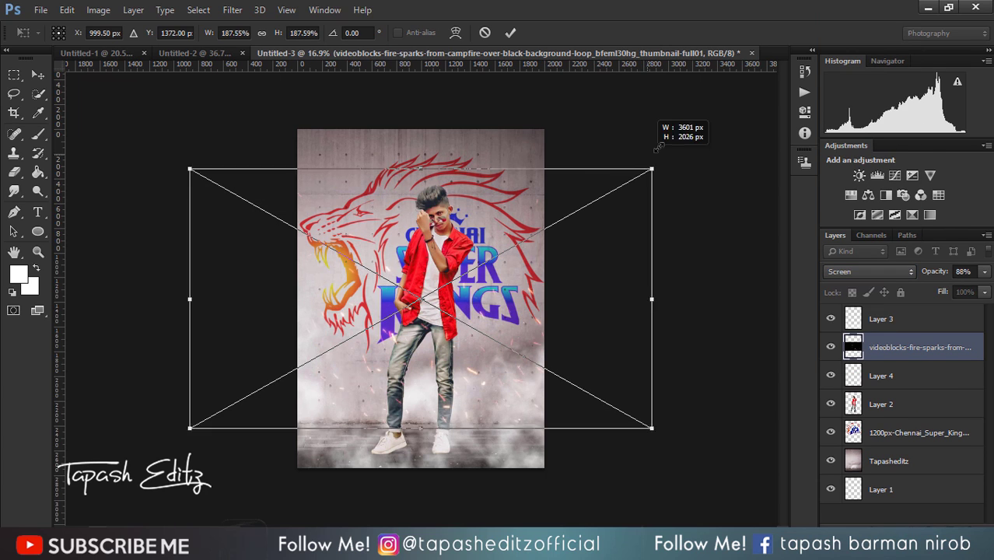
click(512, 32)
drag(389, 277, 465, 272)
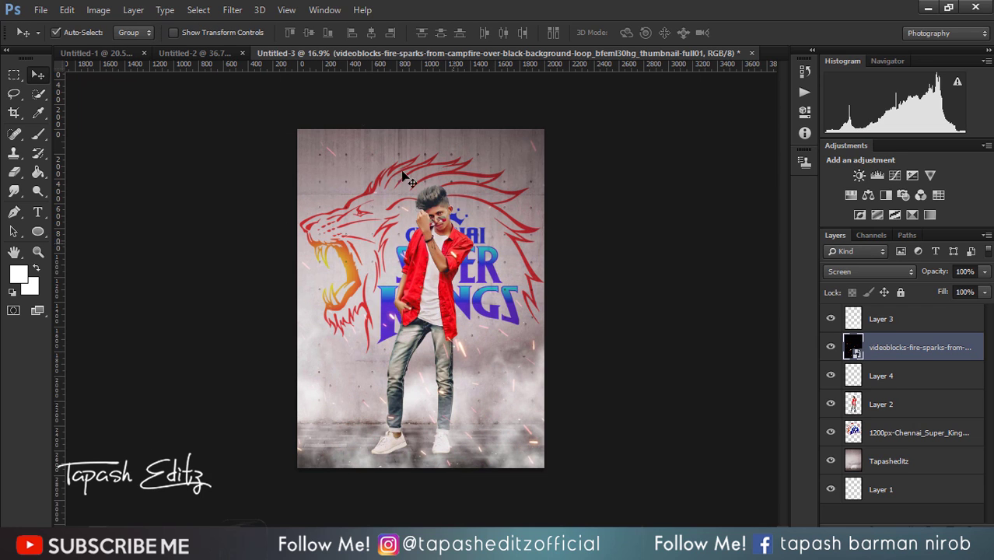
- Apply a 38-pixel Motion Blur to the sparks layer
click(233, 9)
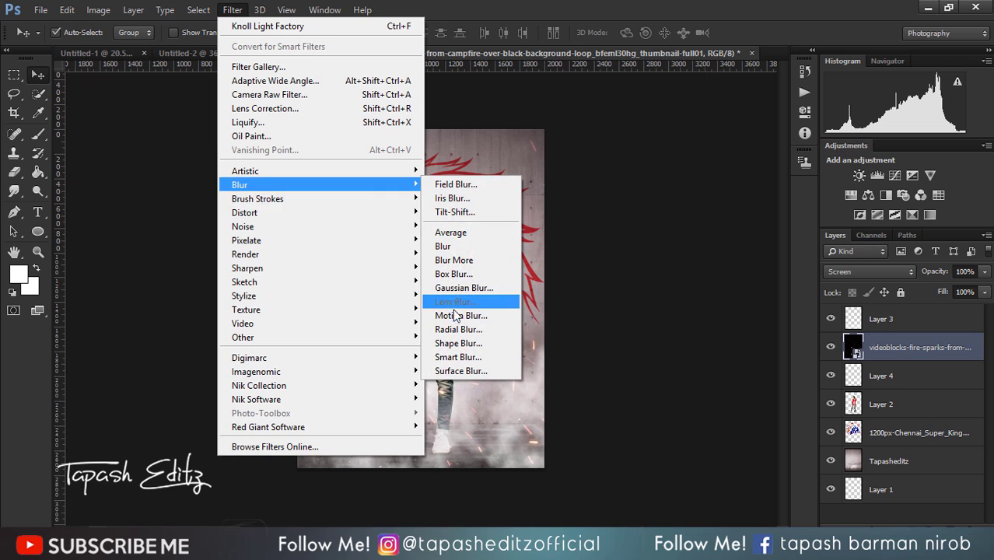
click(447, 315)
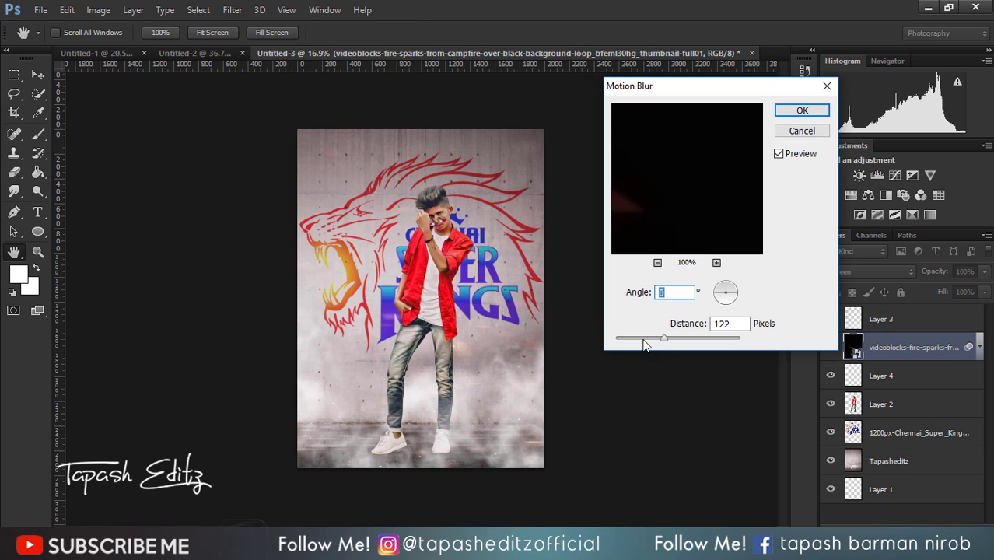
click(639, 339)
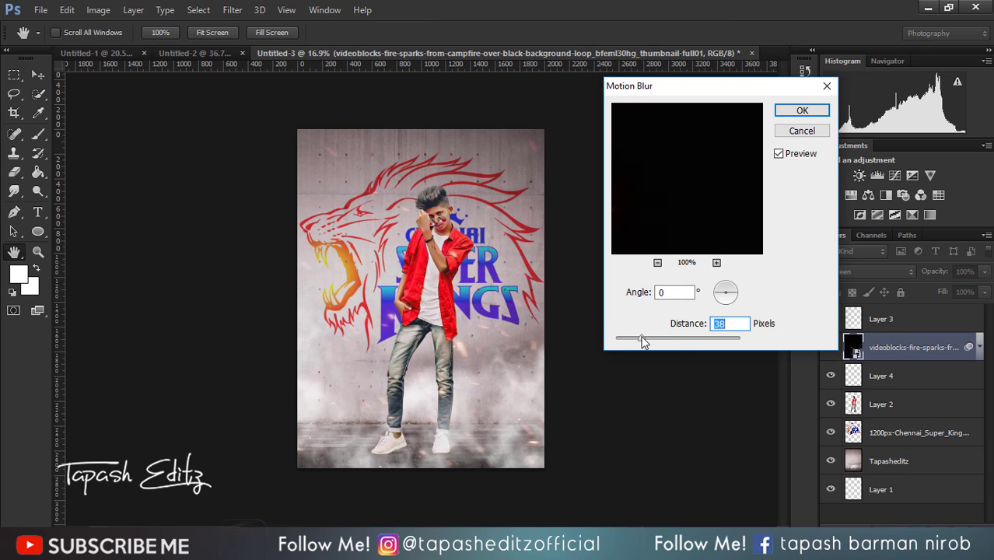
click(784, 114)
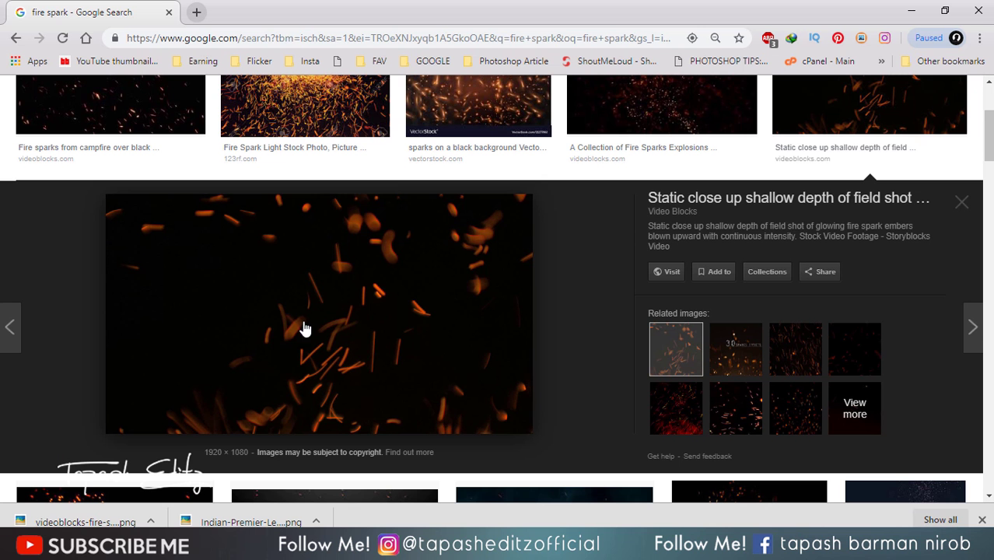
- Save the ember image from the browser into the IPL folder
right_click(305, 326)
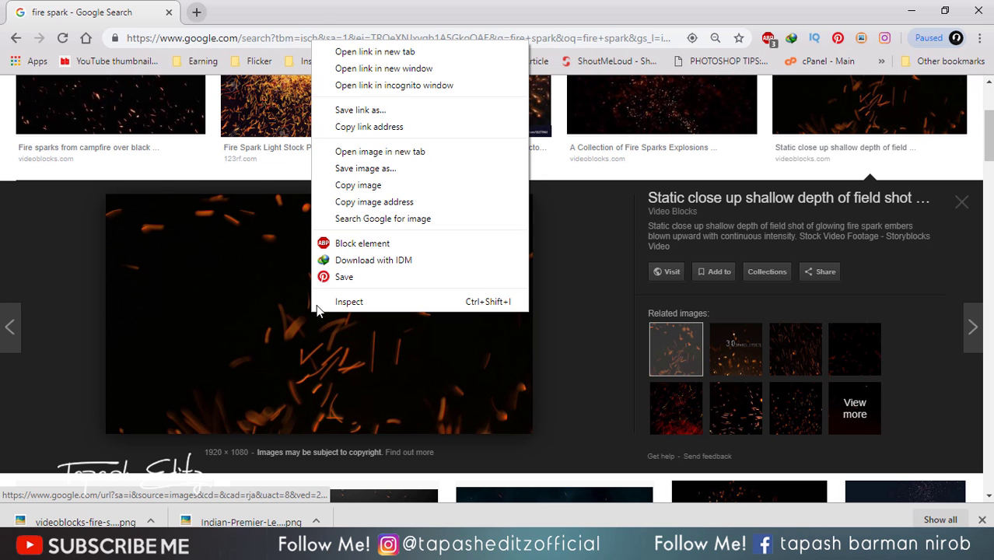
click(376, 168)
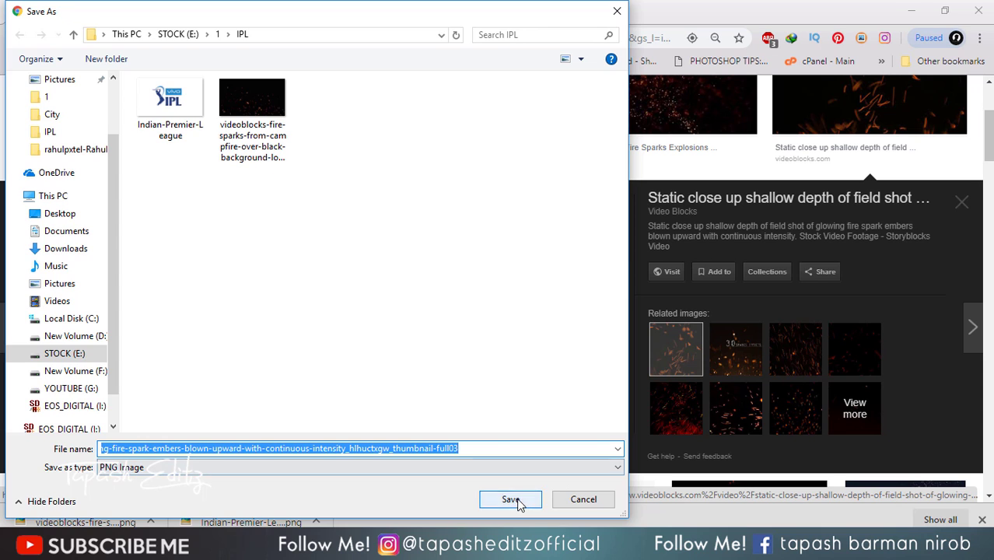
click(517, 501)
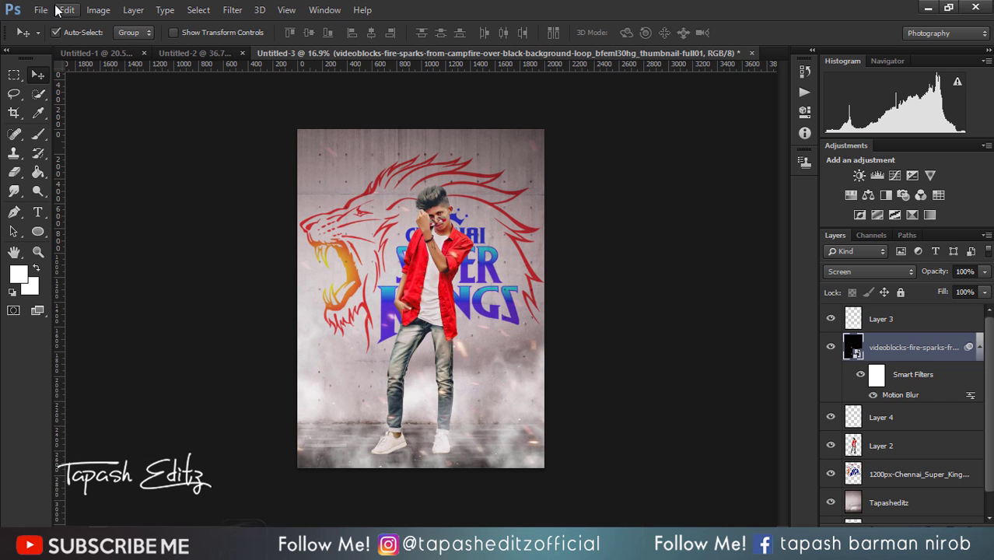
click(40, 9)
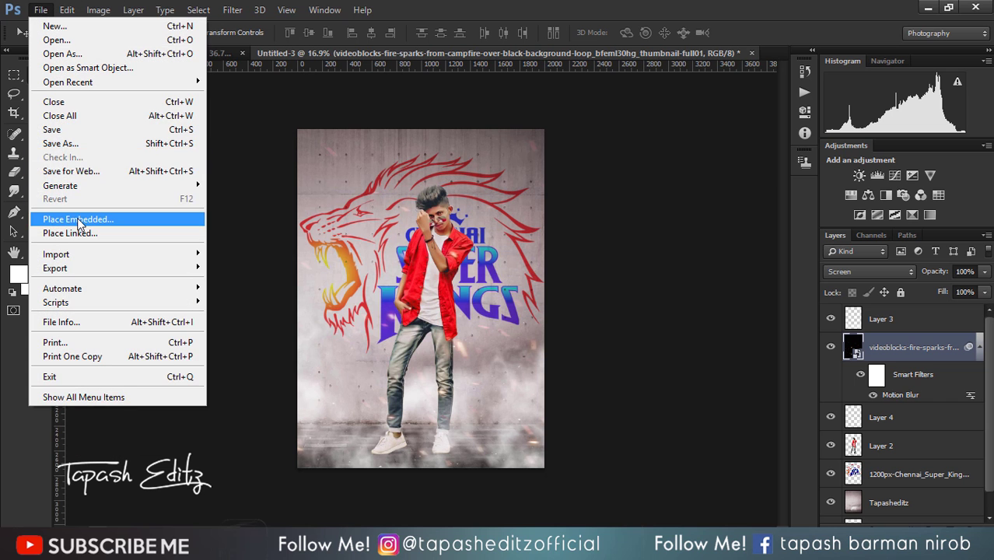
- Place the spark-embers image in Screen mode, scaled to about 249% and repositioned over the canvas
click(77, 219)
double_click(820, 109)
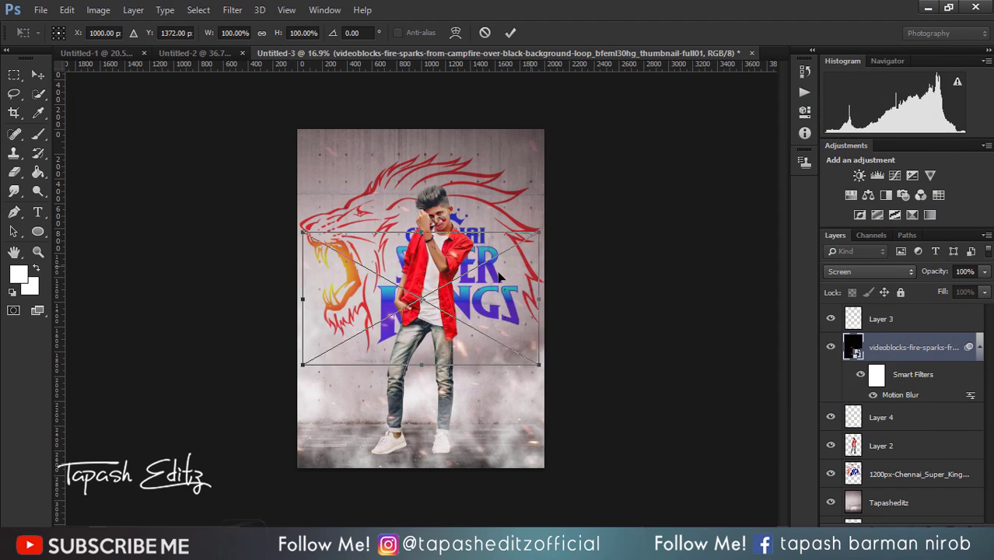
click(870, 272)
click(852, 126)
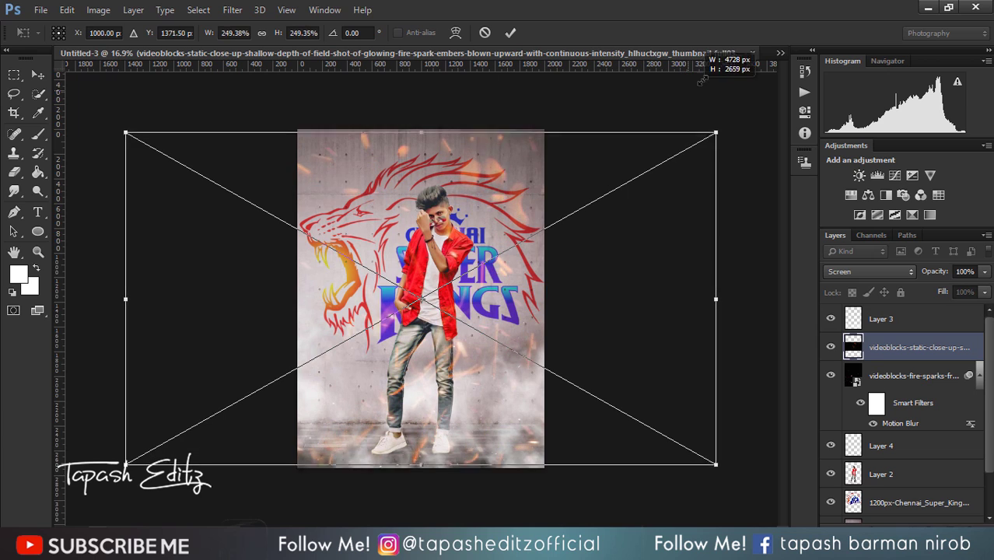
drag(542, 227, 734, 123)
click(510, 33)
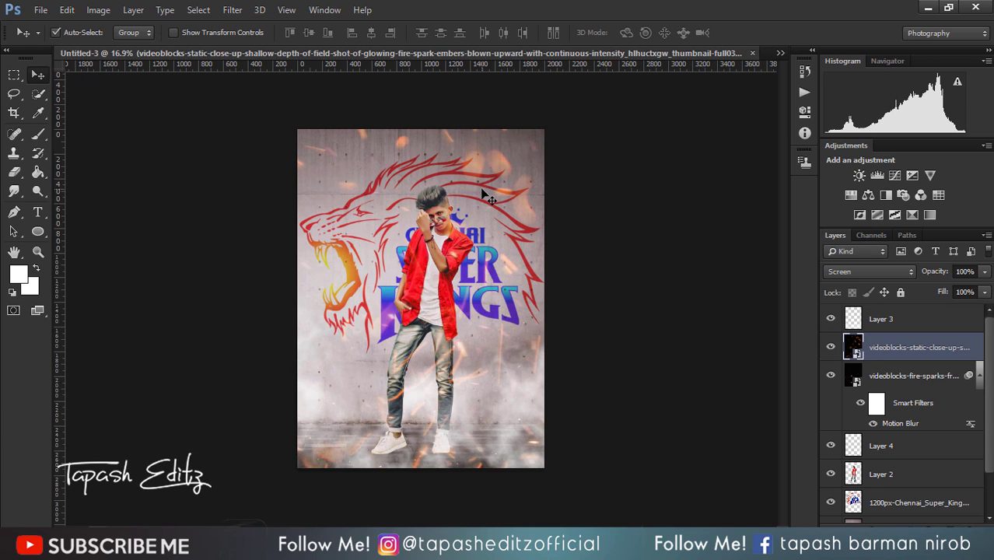
drag(482, 192, 604, 184)
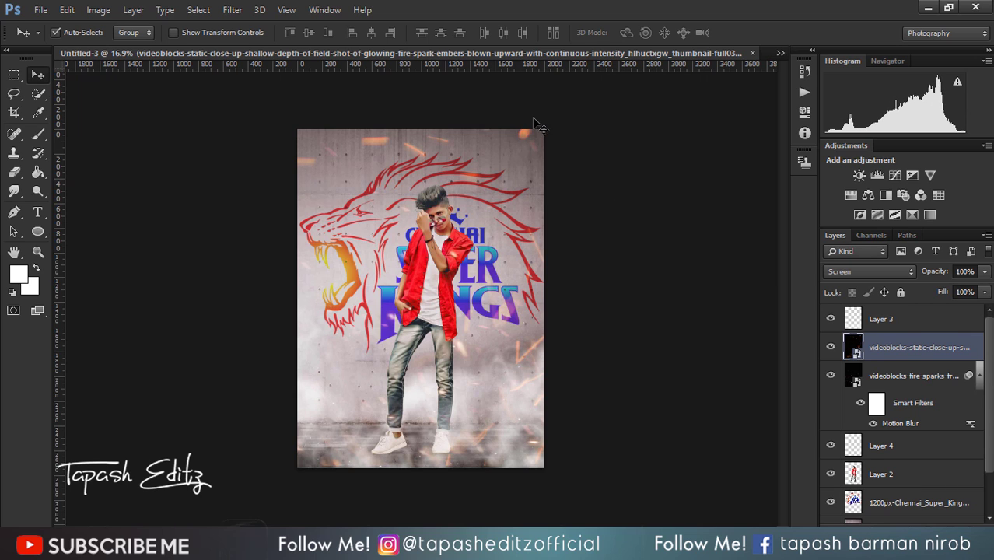
click(233, 10)
mouse_move(240, 184)
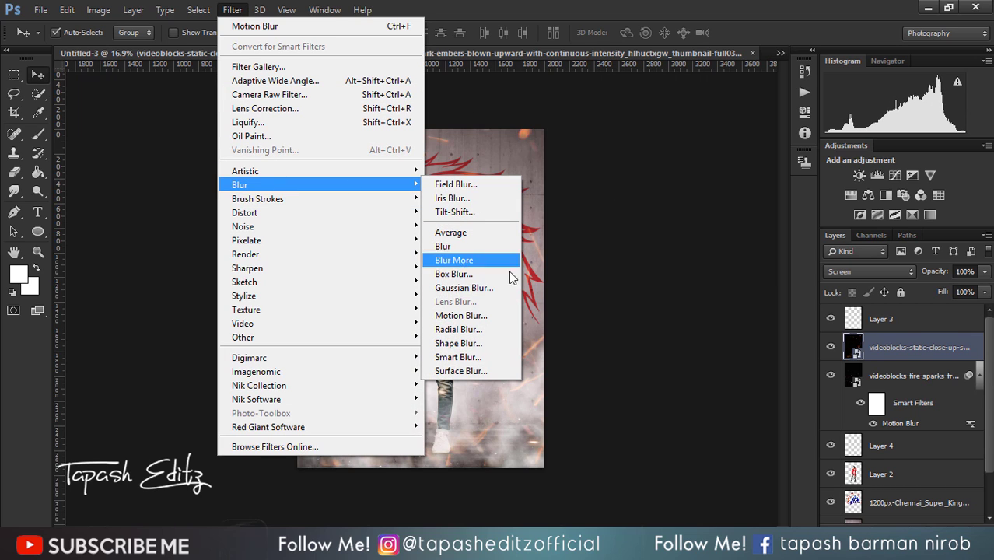
- Apply Motion Blur with angle 0 and distance 111 pixels to the embers layer
click(467, 315)
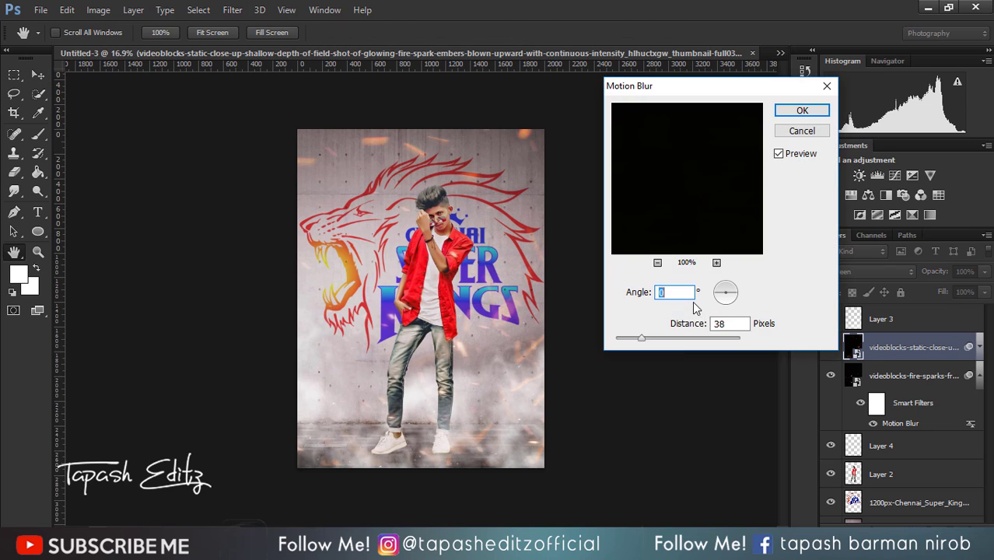
drag(640, 338, 661, 339)
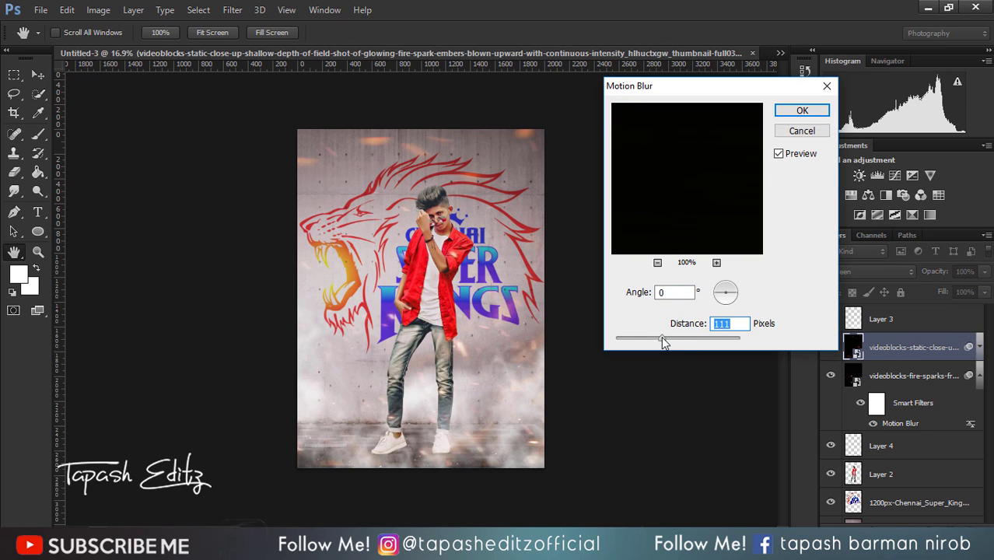
click(801, 111)
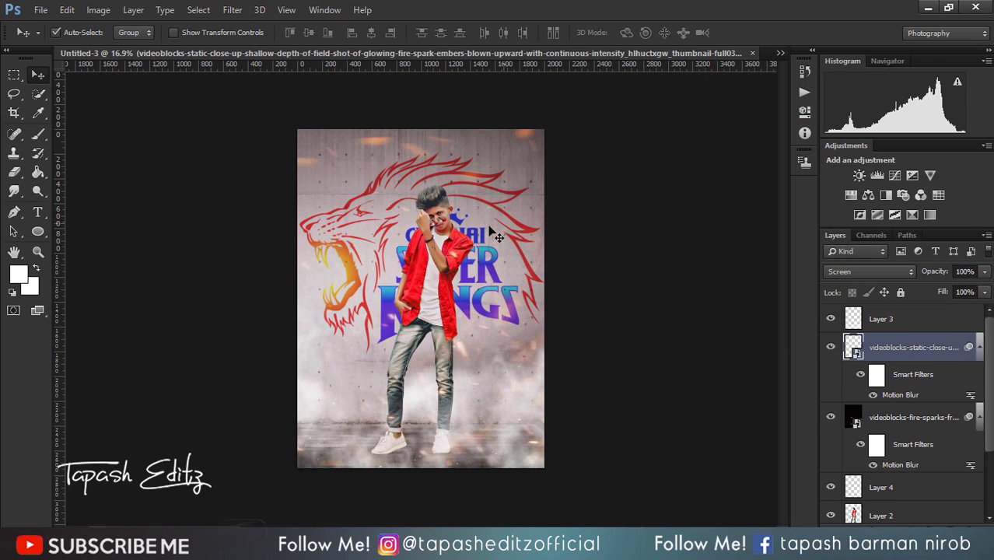
scroll(907, 443, down, 3)
- Apply Selective Color to Layer 2's Reds: Cyan +46, Yellow -6, Black -5
click(905, 433)
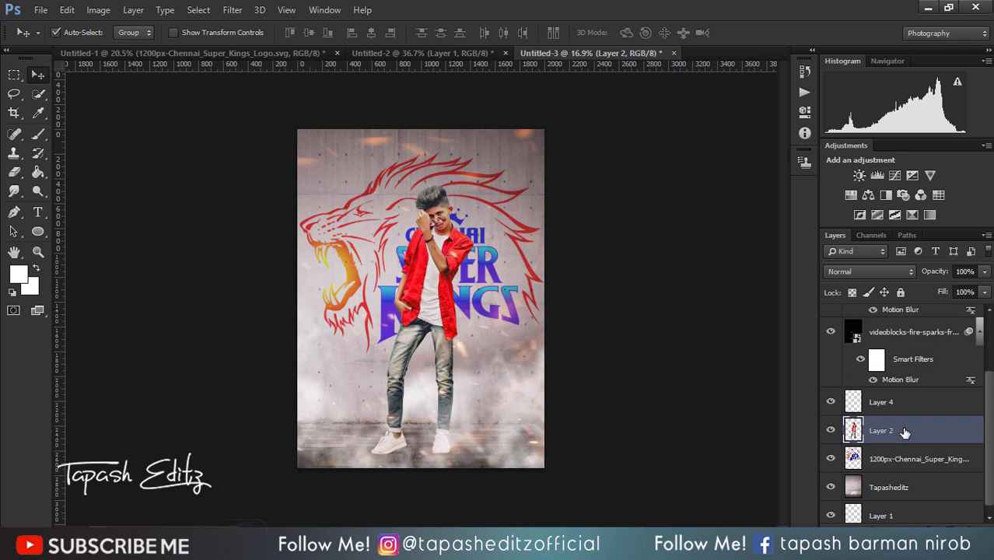
click(98, 9)
mouse_move(119, 48)
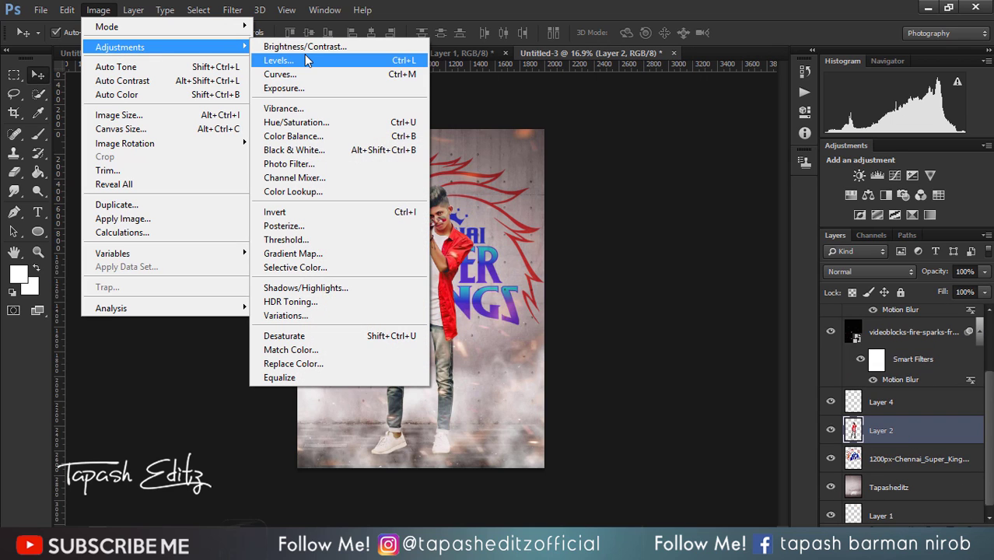
click(314, 269)
drag(492, 109, 727, 109)
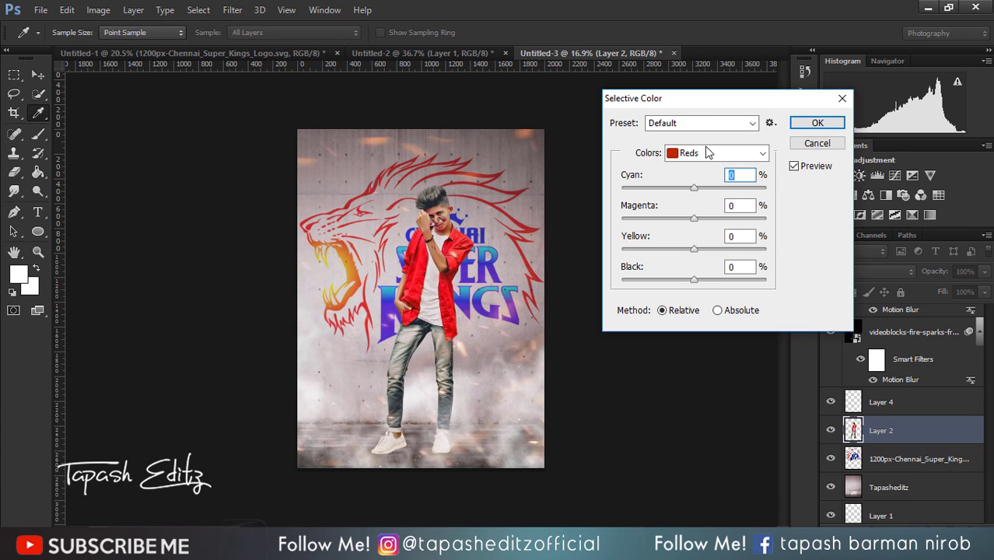
click(700, 153)
click(697, 168)
drag(694, 187, 728, 187)
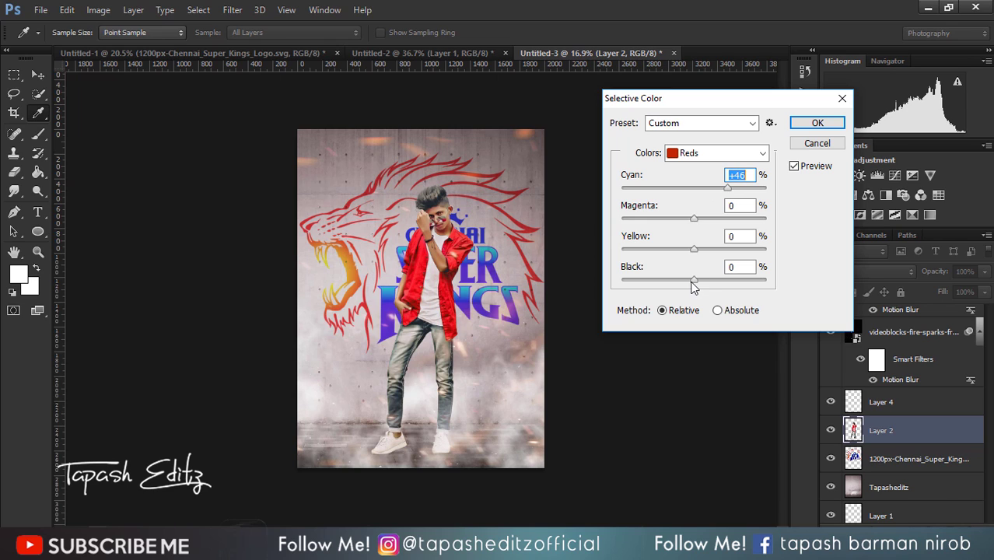
mouse_move(694, 279)
mouse_down()
mouse_move(664, 279)
mouse_move(691, 283)
mouse_up()
drag(694, 248, 692, 250)
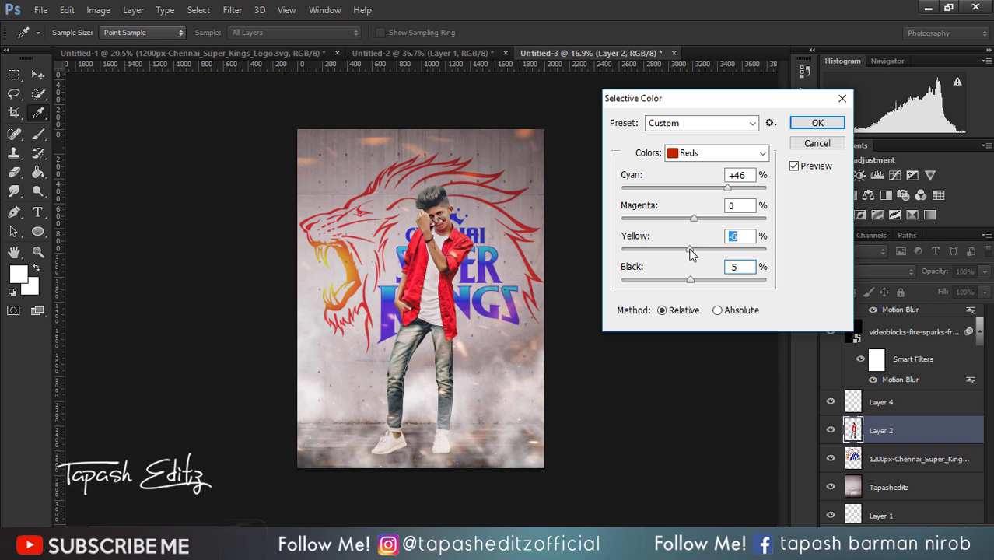
key(v)
click(817, 124)
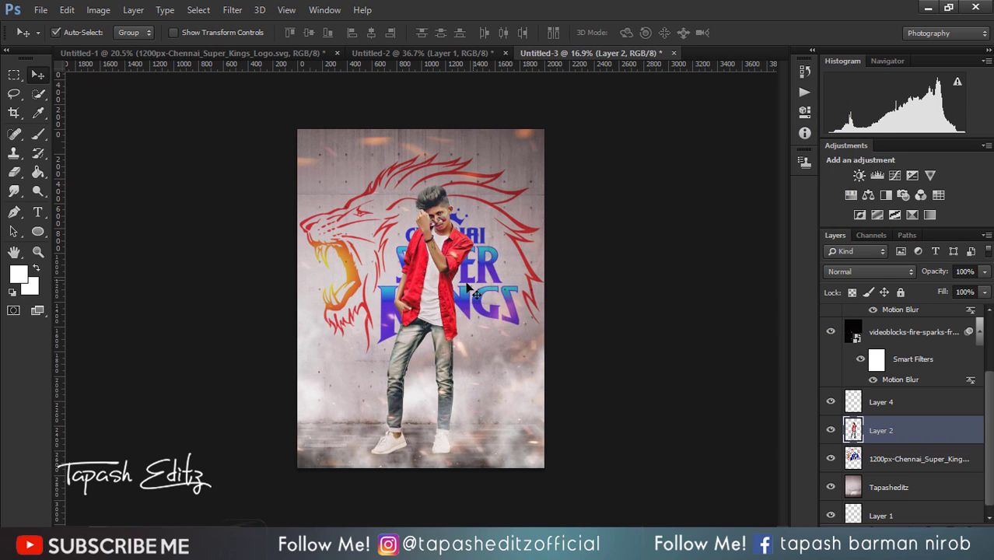
- Stamp all visible layers into a new Layer 5 above the top layer
scroll(466, 289, down, 2)
scroll(467, 289, down, 2)
scroll(466, 289, up, 3)
scroll(467, 289, up, 1)
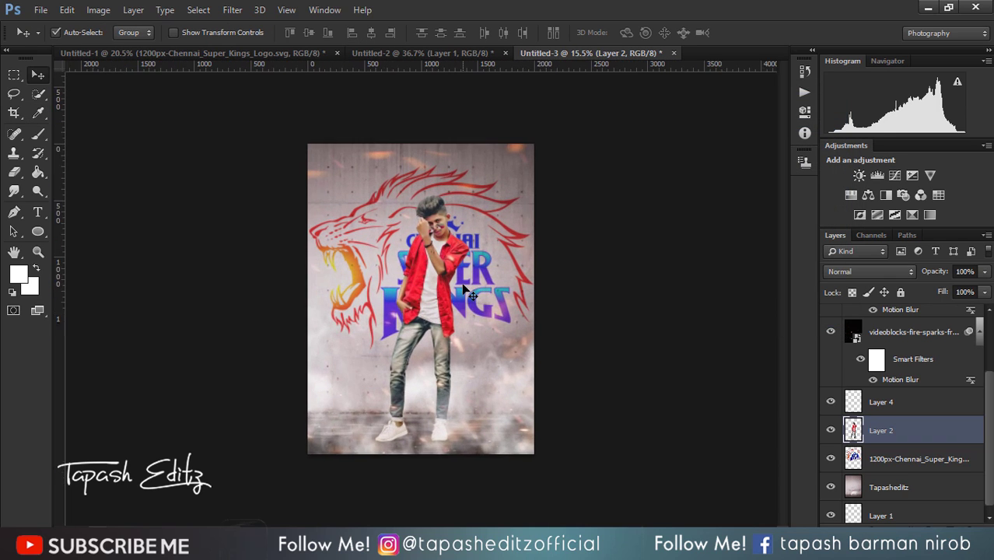
scroll(854, 478, down, 1)
click(885, 483)
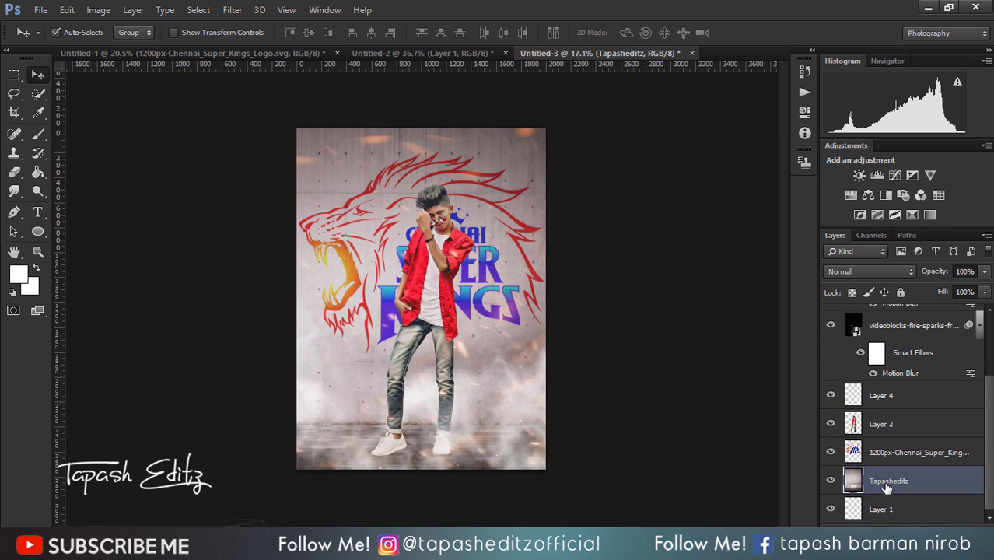
scroll(892, 349, up, 3)
click(899, 318)
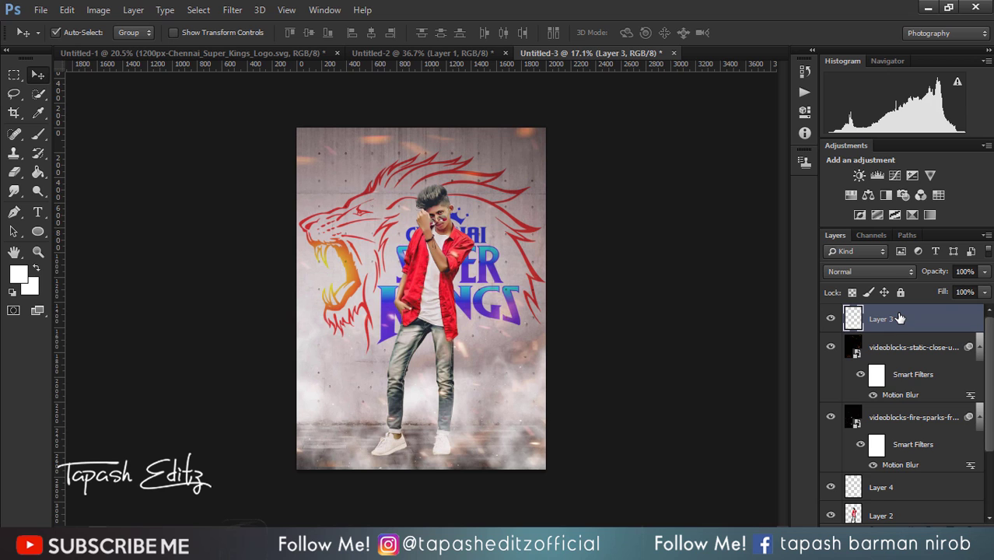
key(ctrl+shift+alt+e)
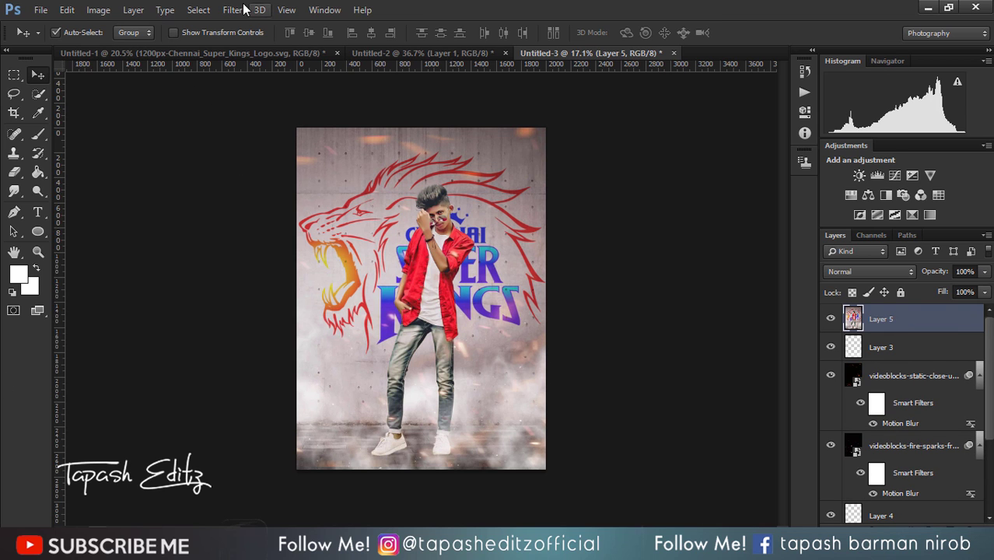
click(232, 9)
- In Camera Raw, set contrast +10, highlights -100, shadows +63, blacks -43, clarity +23, vibrance +10
click(238, 96)
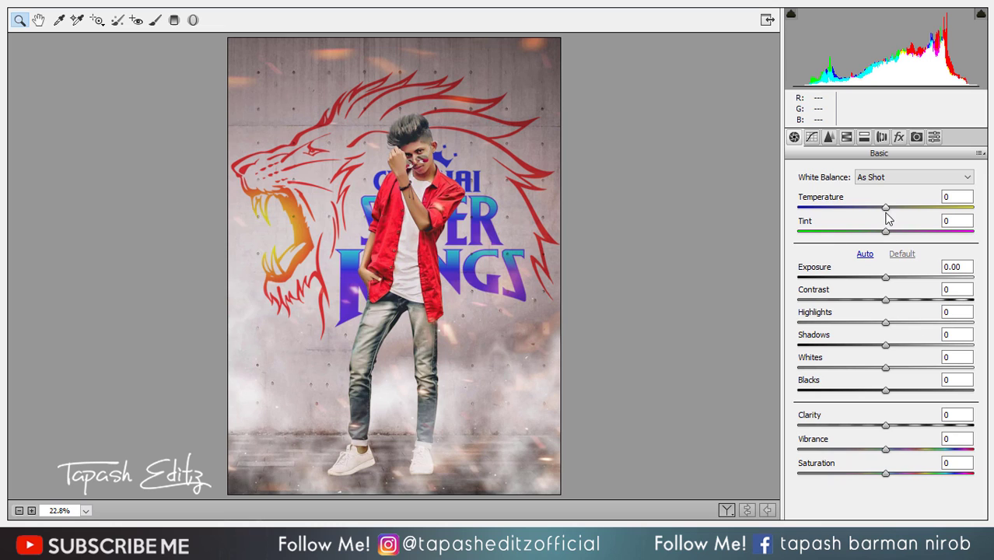
drag(885, 206, 886, 206)
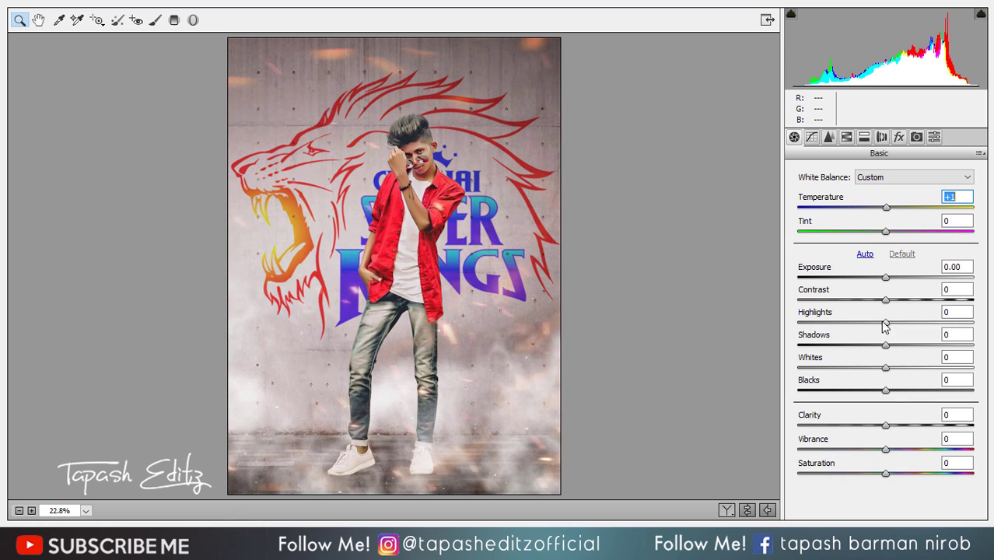
drag(887, 301, 900, 302)
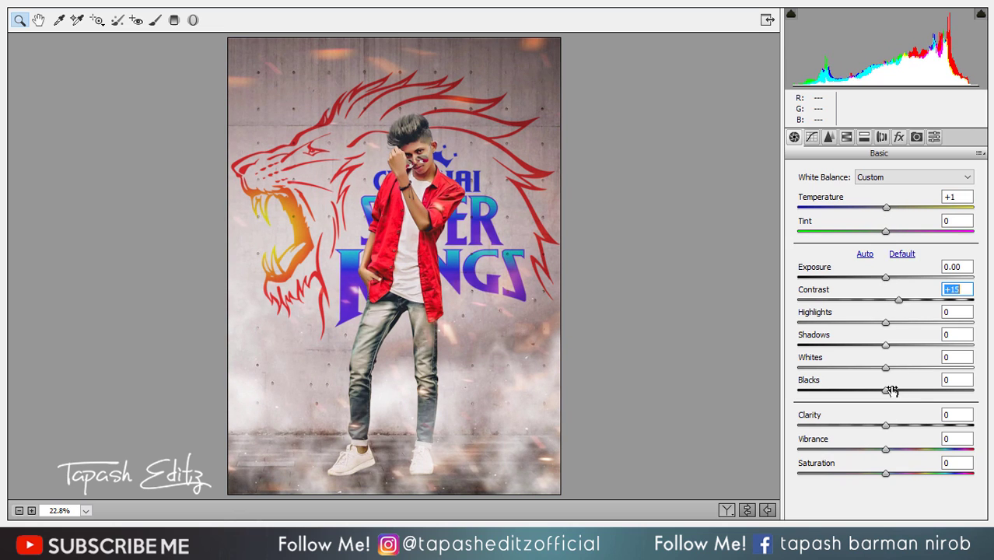
drag(886, 425, 905, 425)
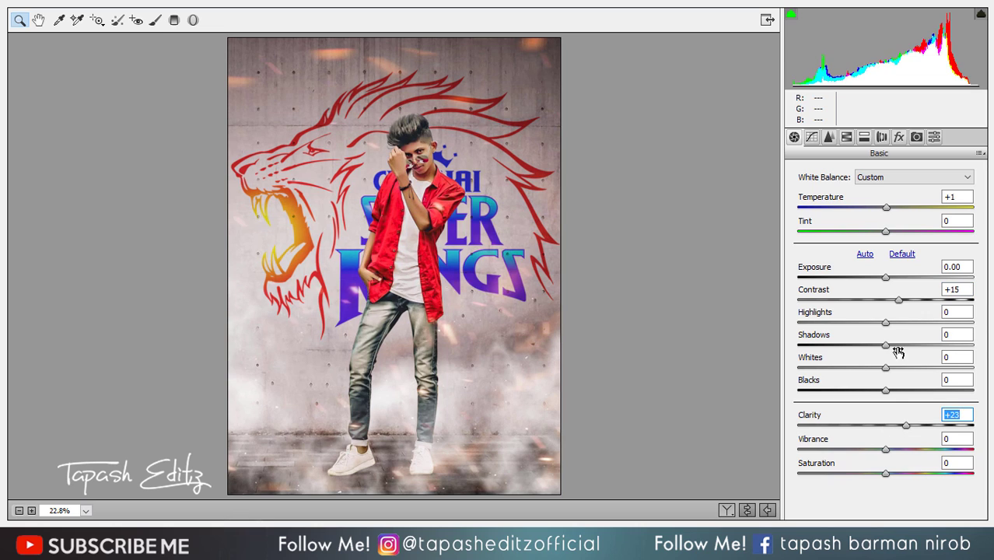
drag(889, 323, 774, 313)
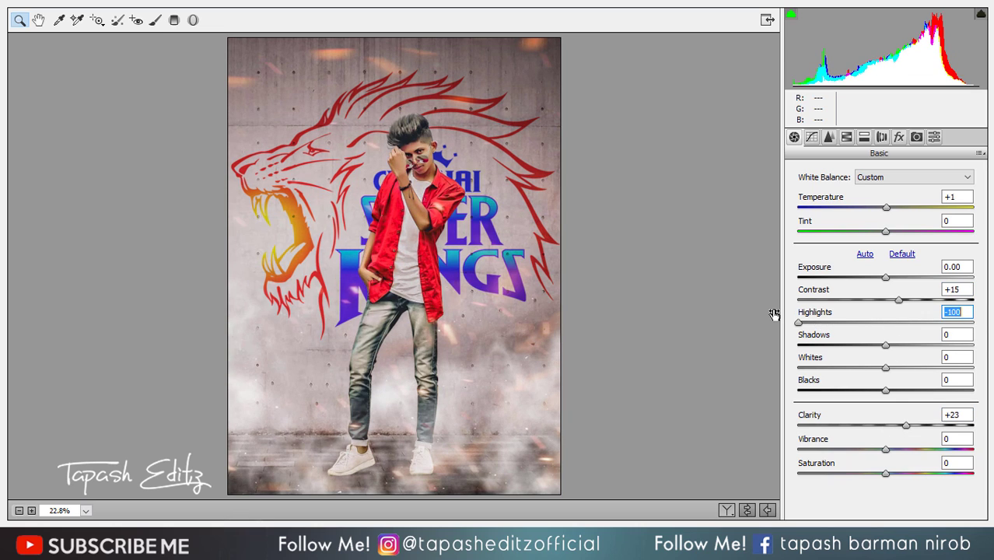
drag(887, 345, 940, 347)
drag(885, 391, 846, 389)
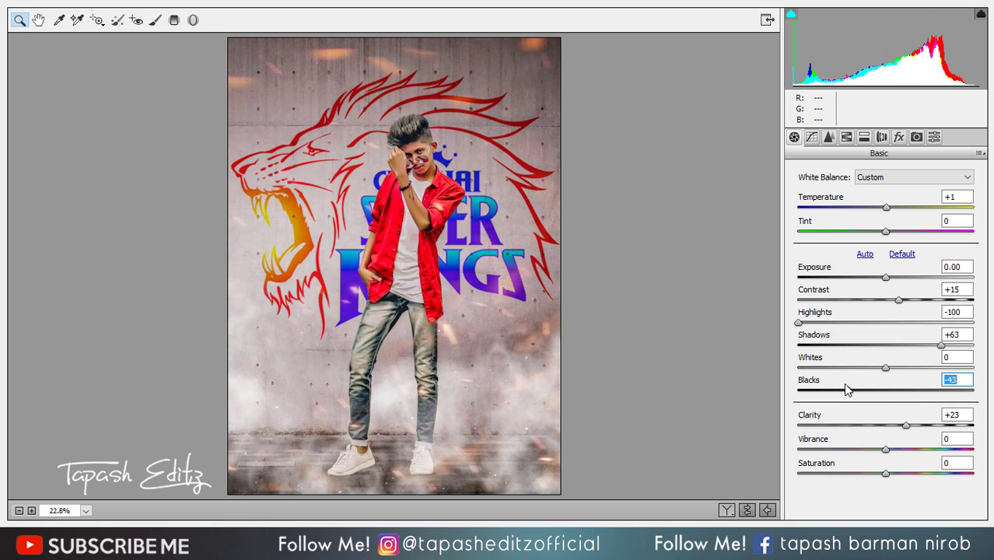
click(856, 301)
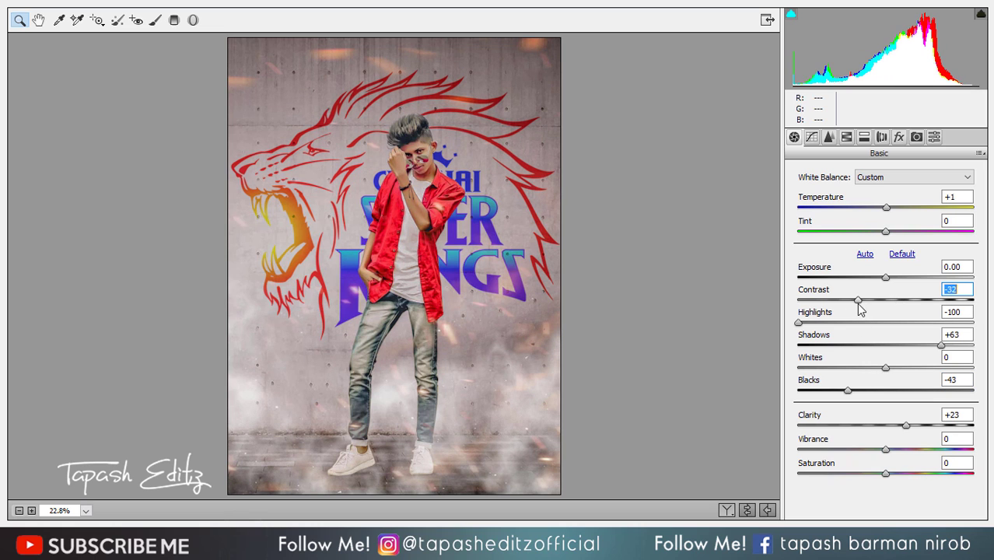
drag(858, 310, 896, 310)
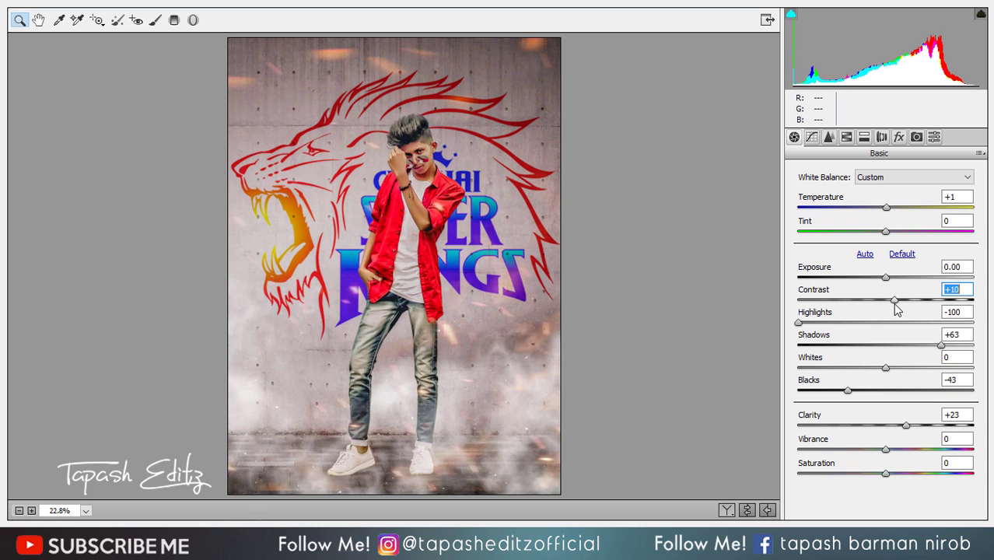
mouse_move(885, 449)
mouse_down()
mouse_move(894, 450)
mouse_move(875, 474)
mouse_up()
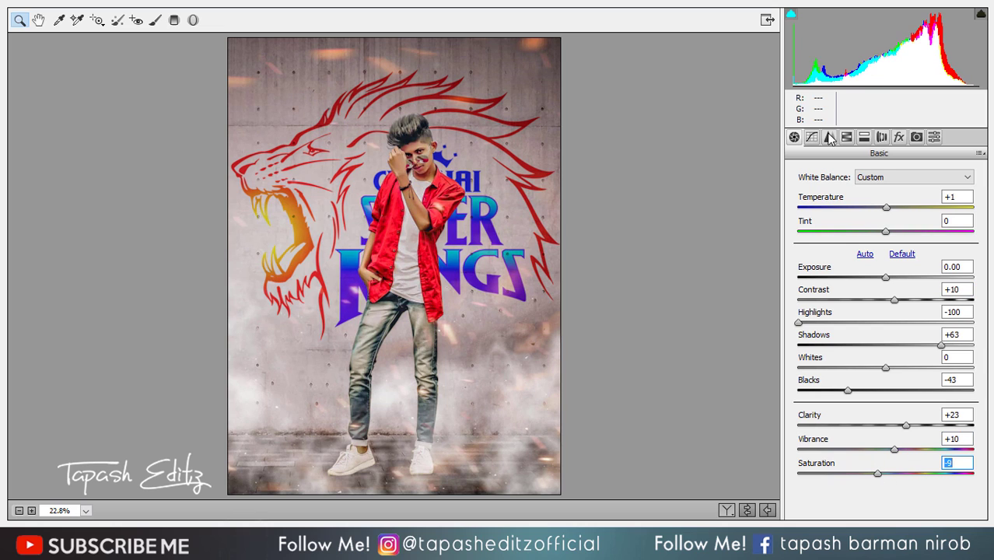
- Raise sharpening amount to 39 and add some luminance noise reduction
click(830, 138)
drag(827, 198, 846, 197)
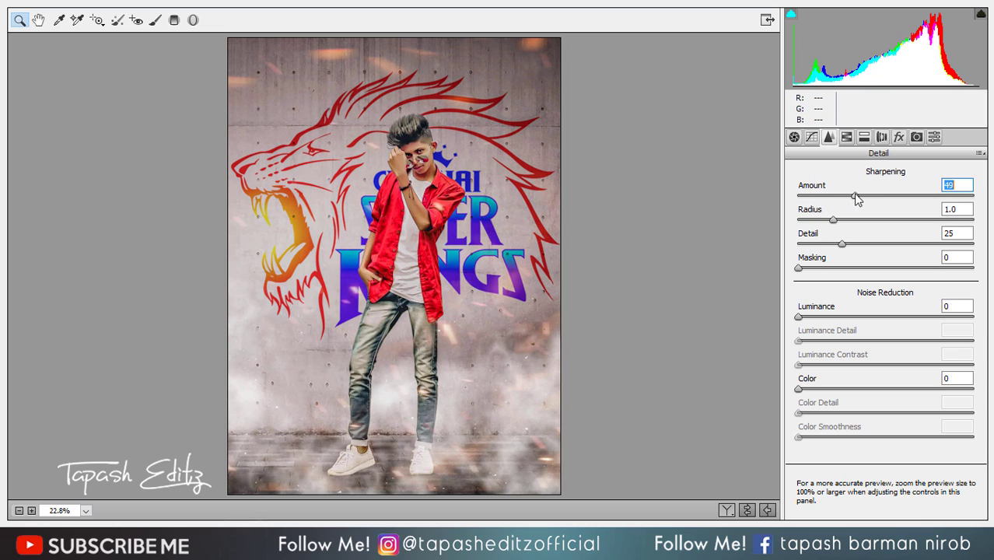
drag(832, 311, 815, 315)
- In HSL, brighten oranges to +33, boost blue saturation and shift the blue hue
click(847, 138)
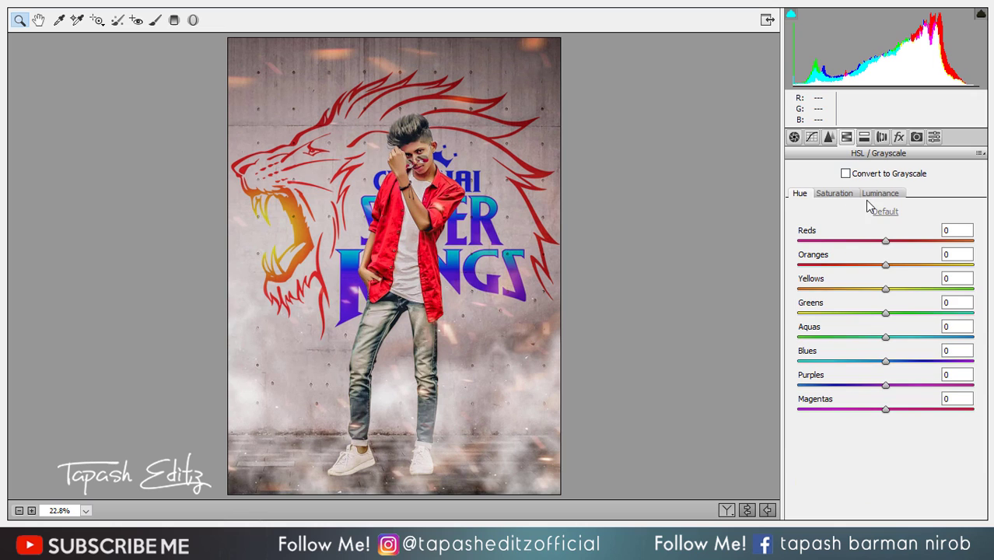
click(880, 194)
mouse_move(891, 267)
mouse_down()
mouse_move(920, 269)
mouse_move(867, 240)
mouse_move(878, 240)
mouse_up()
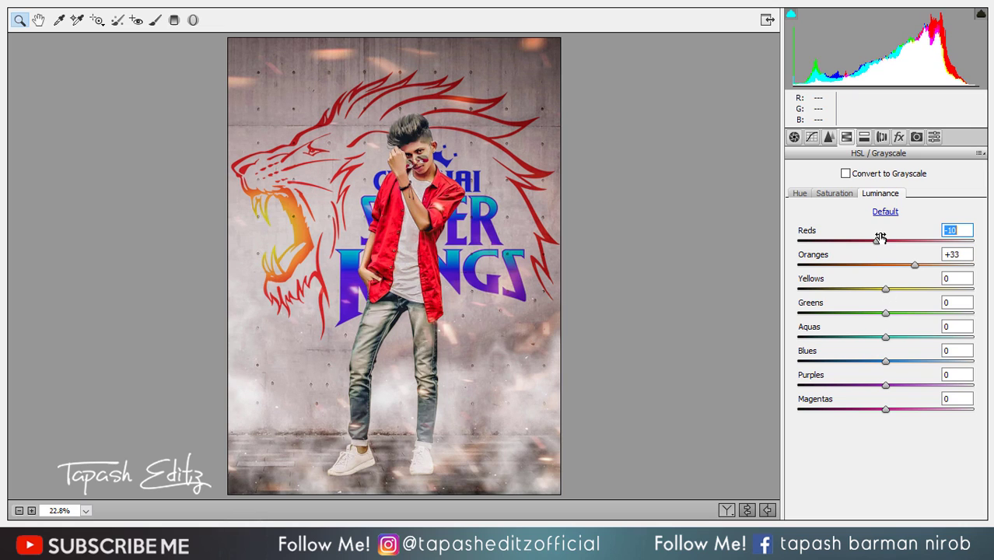
click(837, 200)
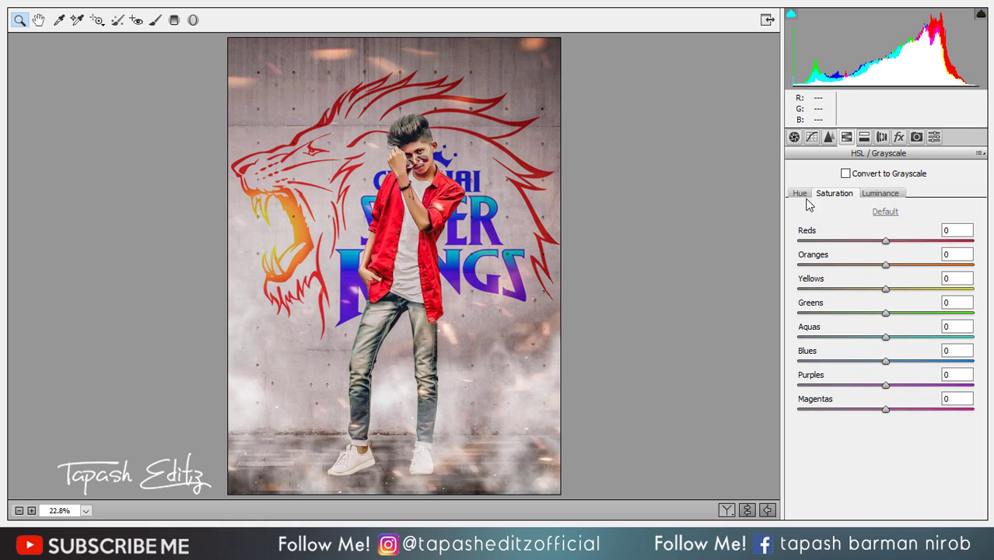
drag(877, 360, 891, 361)
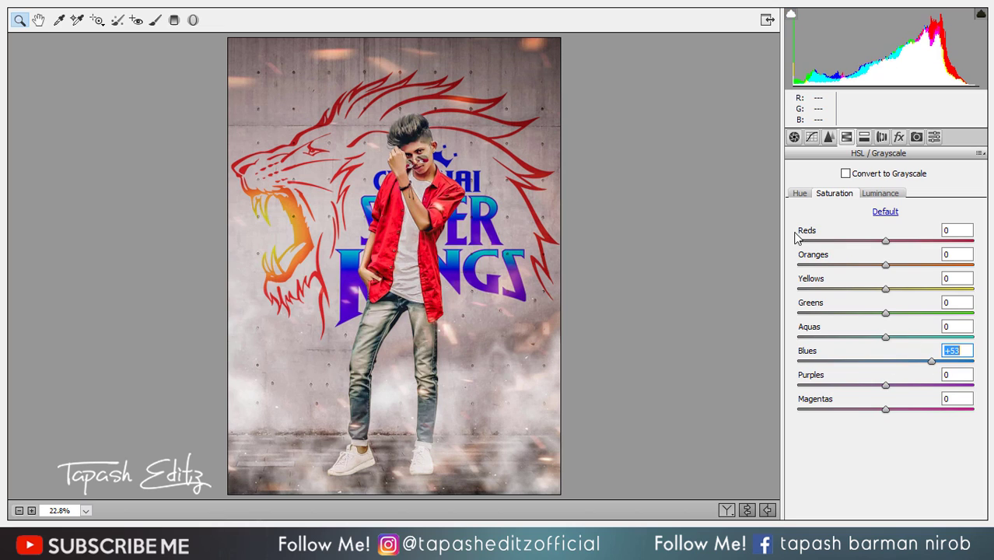
click(806, 201)
mouse_move(885, 360)
mouse_down()
mouse_move(845, 357)
mouse_move(856, 358)
mouse_up()
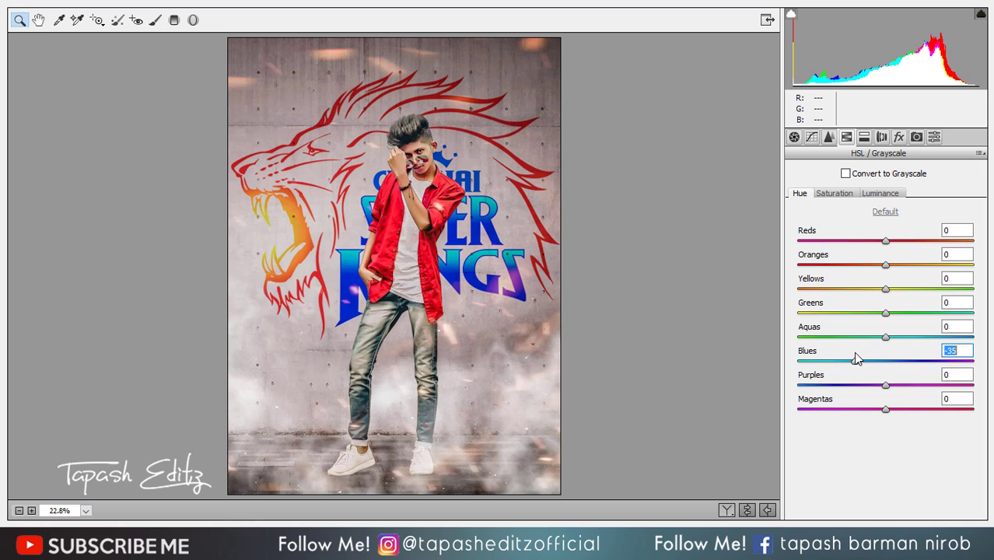
- Add a -38 dark edge vignette with adjusted feather and roundness, then apply Camera Raw
click(898, 137)
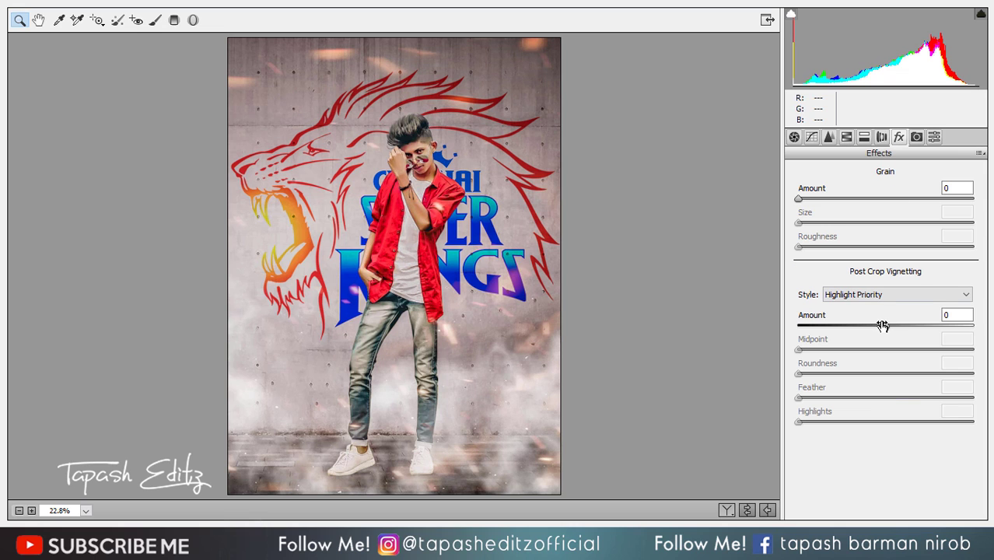
drag(882, 325, 852, 324)
drag(886, 373, 872, 370)
key(Return)
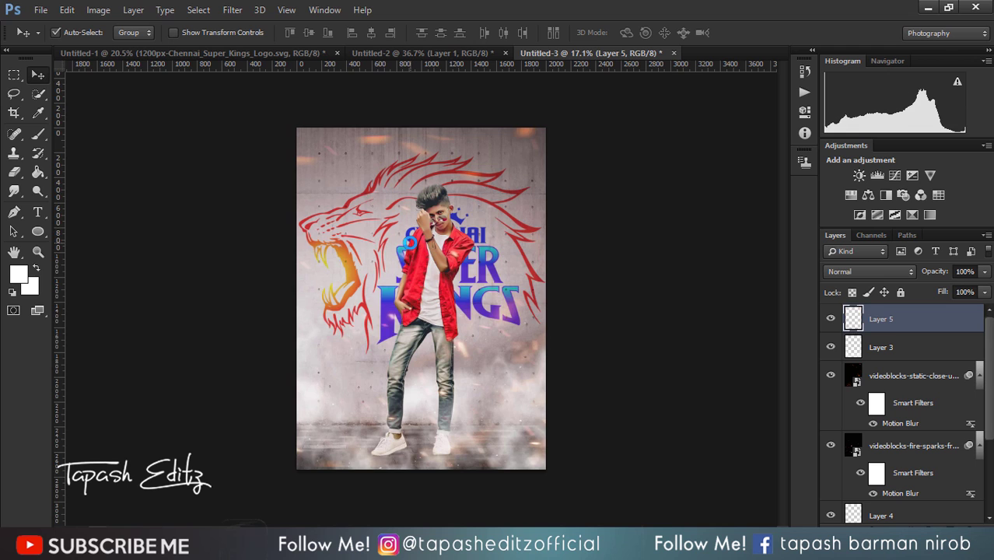
- Place a Knoll Light Factory flare at the boy's raised hand on Layer 5
click(238, 8)
mouse_move(267, 427)
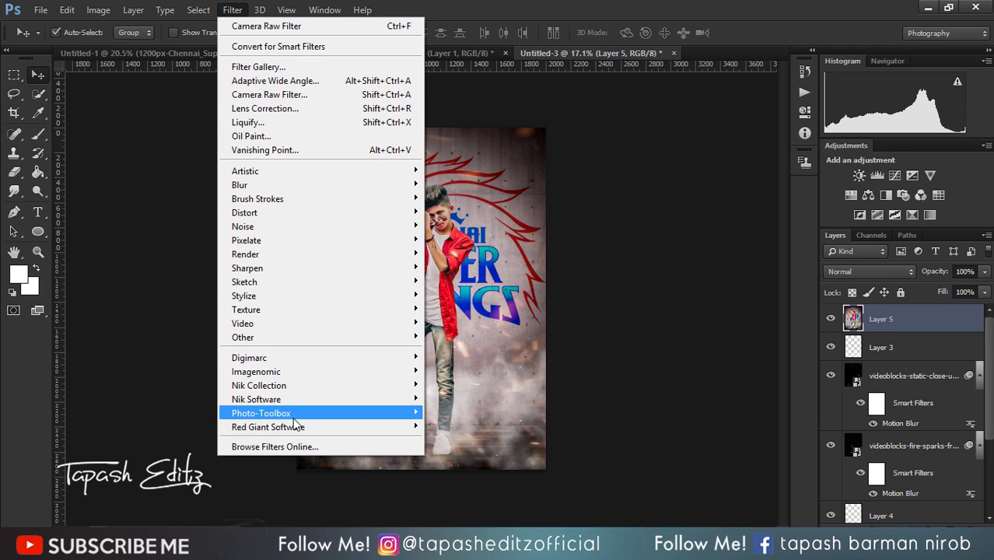
click(441, 428)
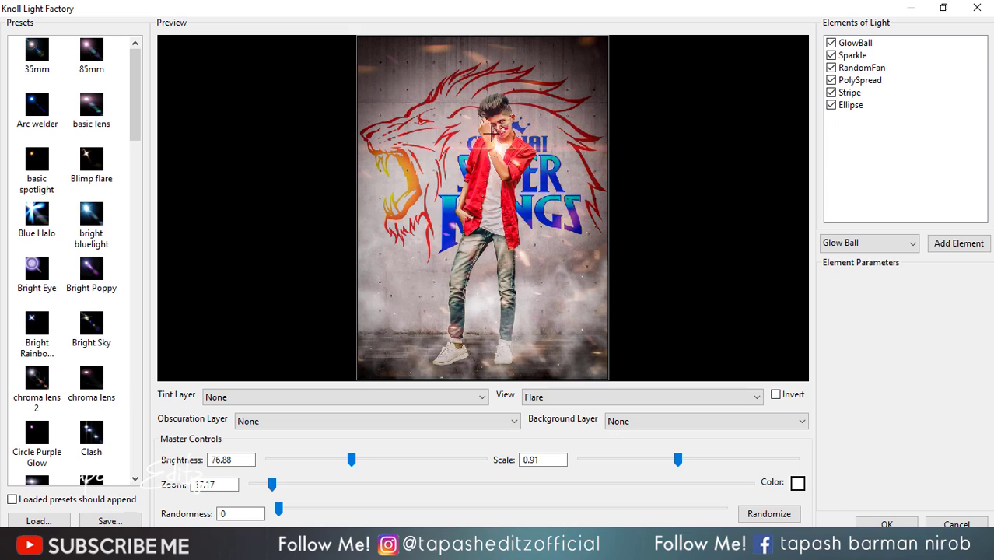
drag(490, 134, 492, 144)
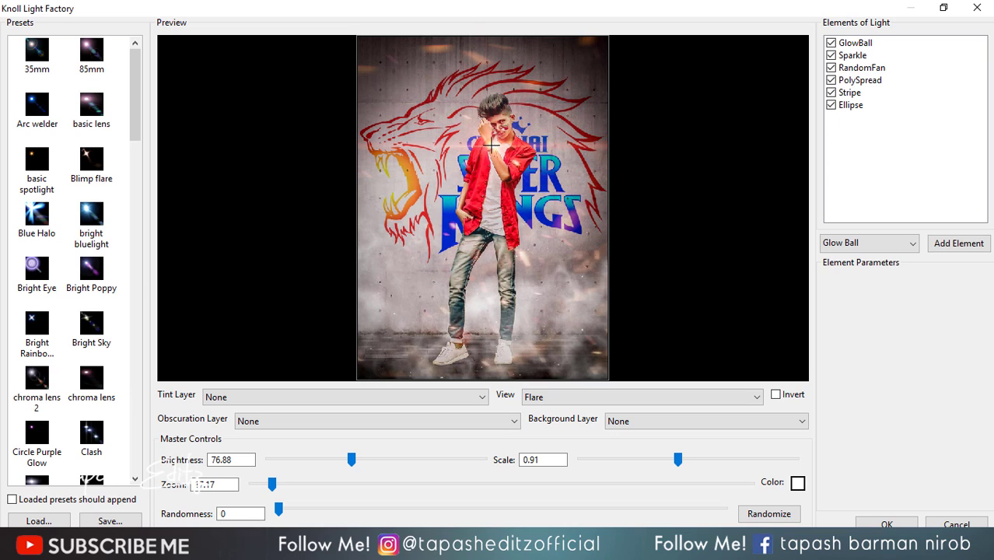
click(887, 521)
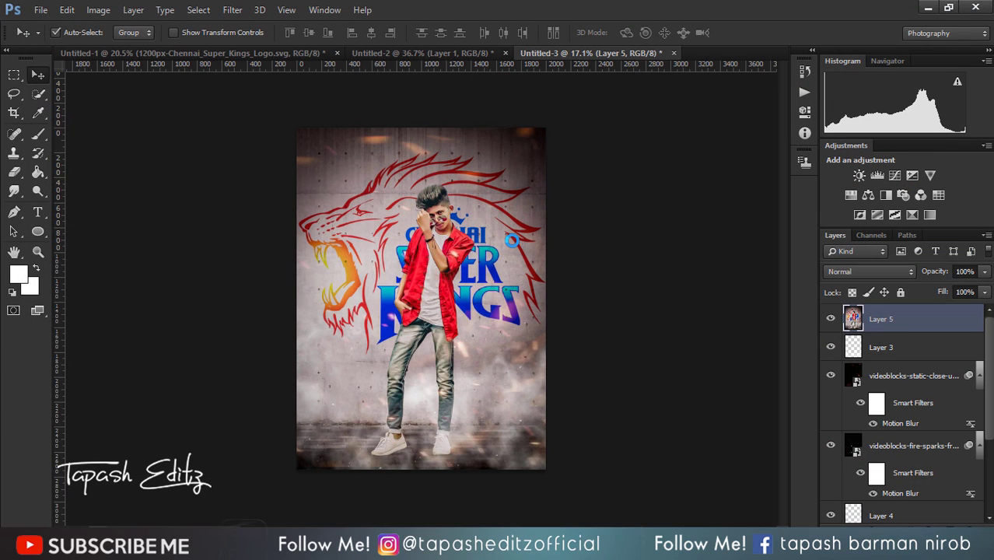
click(232, 10)
mouse_move(257, 399)
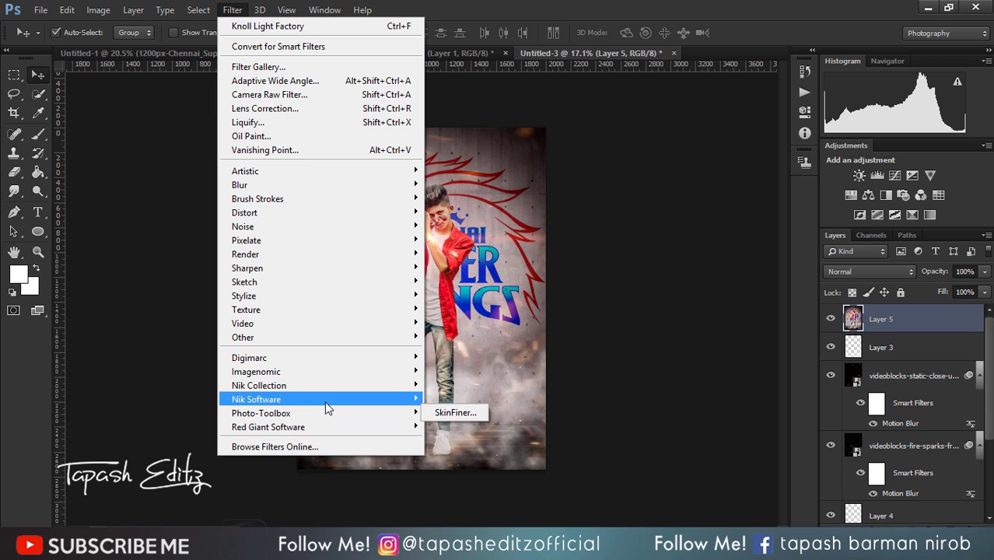
- Apply Color Efex Pro Tonal Contrast with saturation lowered to -12
click(443, 401)
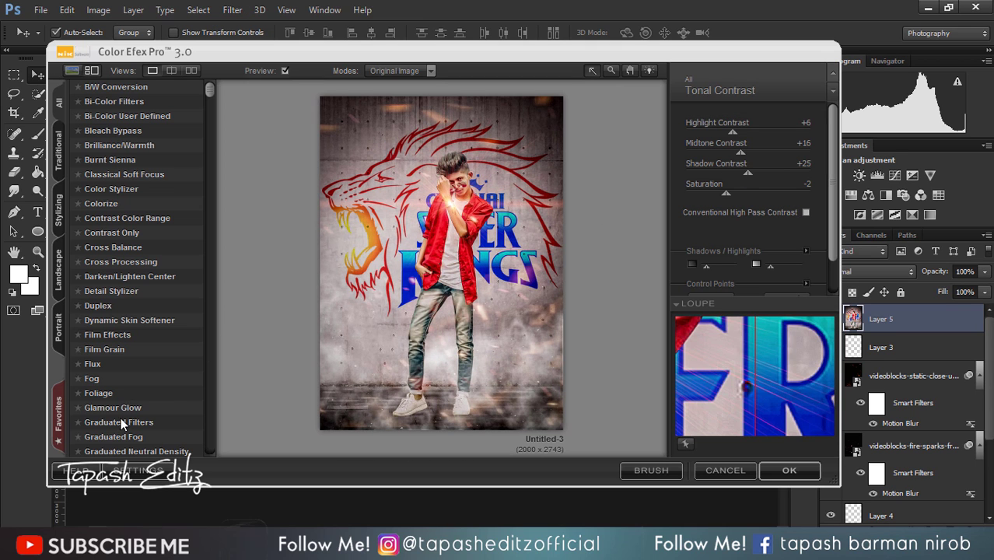
drag(210, 90, 210, 445)
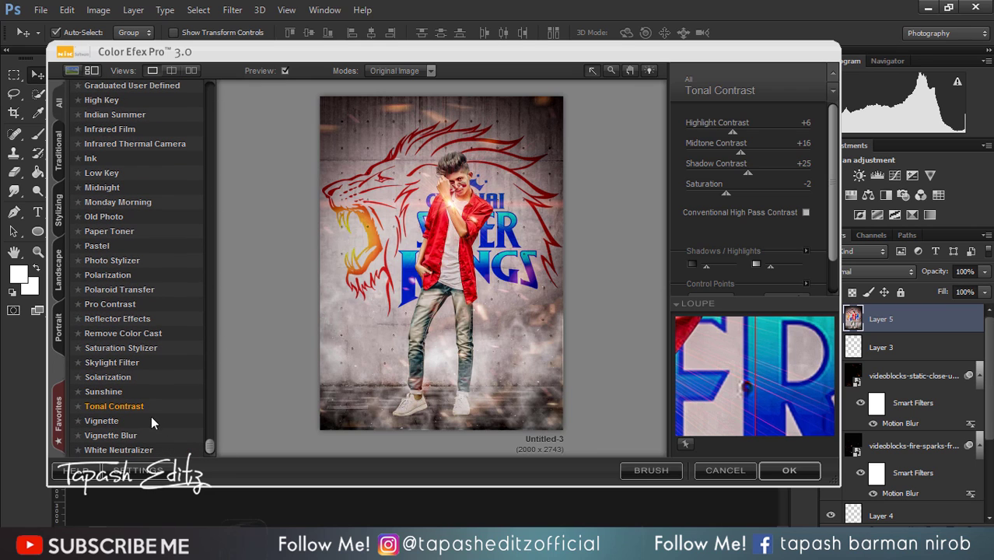
click(104, 391)
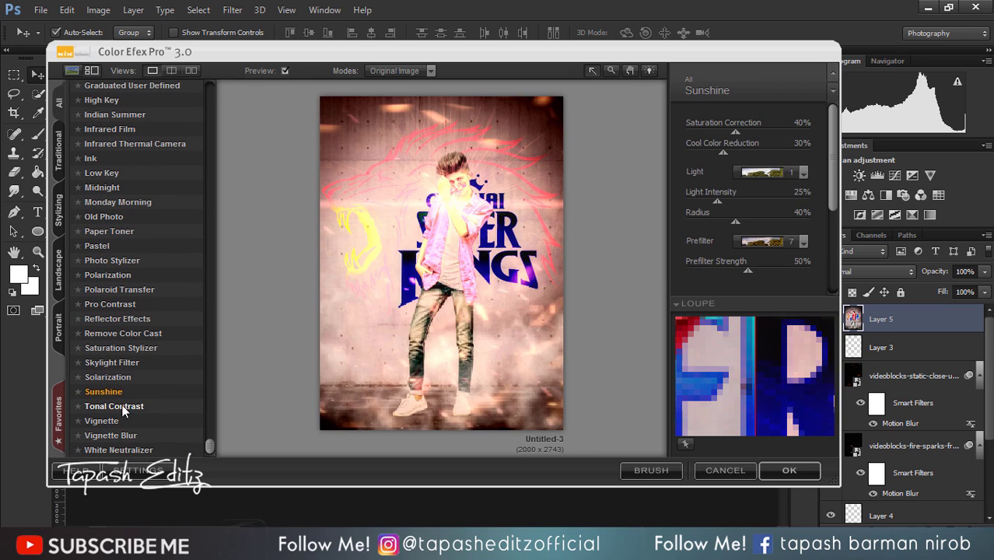
click(114, 406)
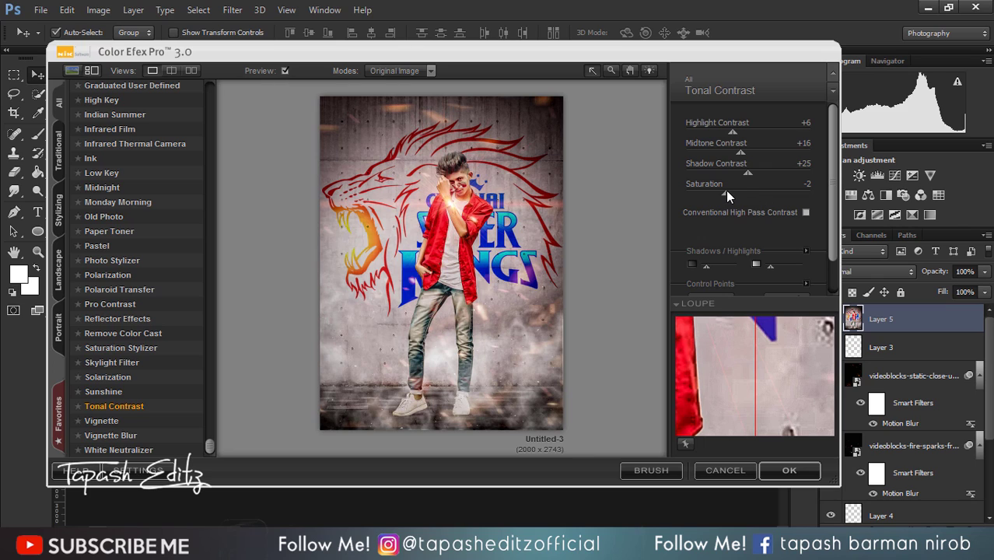
mouse_move(726, 192)
mouse_down()
mouse_move(711, 193)
mouse_move(716, 170)
mouse_move(735, 171)
mouse_move(720, 151)
mouse_move(738, 151)
mouse_move(721, 132)
mouse_move(699, 131)
mouse_up()
drag(714, 193, 706, 193)
click(762, 469)
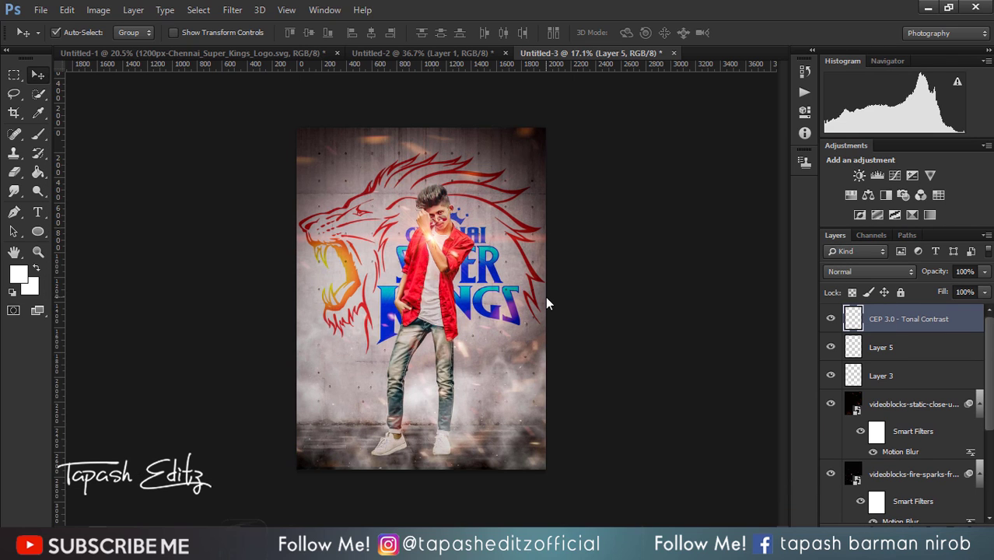
- Drop the Tonal Contrast layer to 21% opacity and merge it down into Layer 5
click(985, 271)
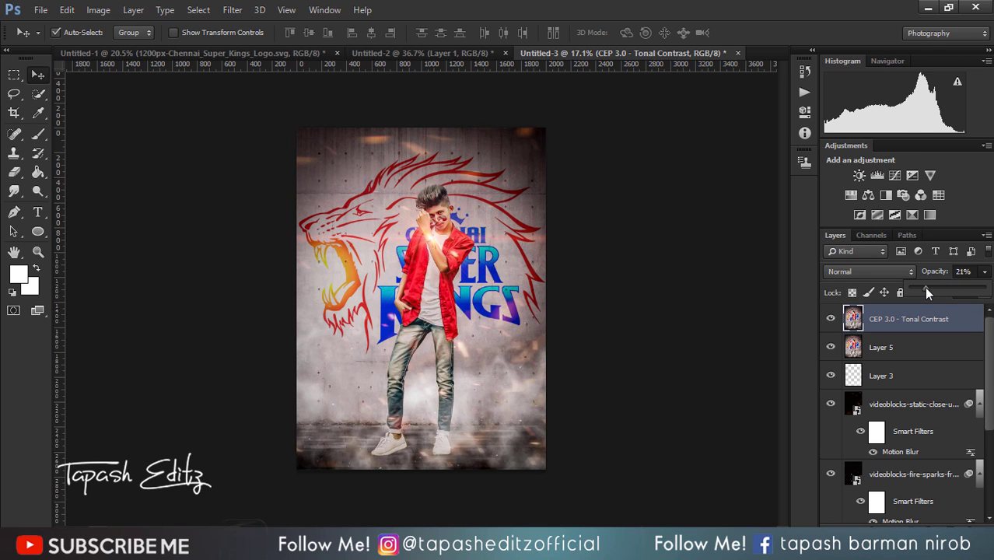
right_click(910, 319)
click(700, 429)
scroll(437, 241, down, 5)
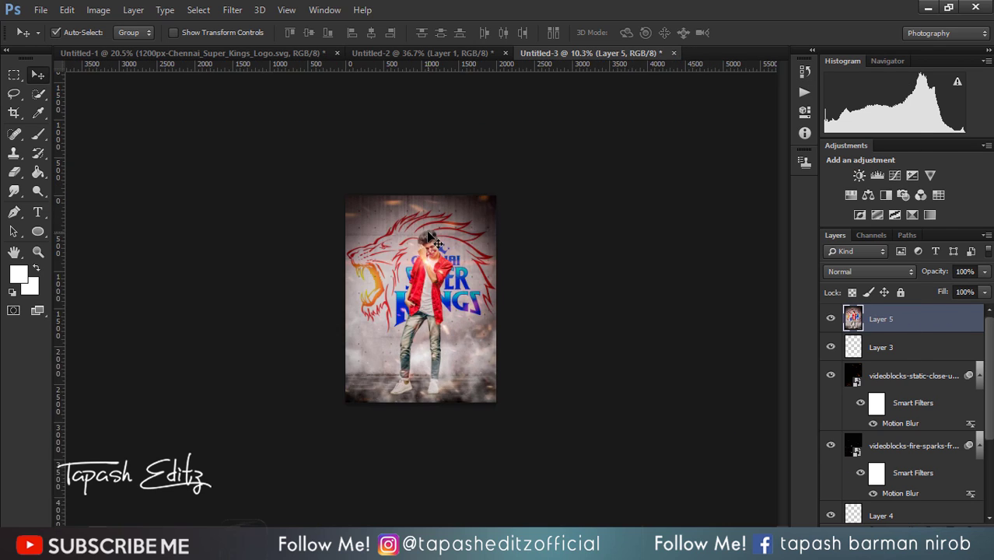
scroll(428, 233, down, 2)
scroll(427, 233, up, 3)
scroll(428, 235, up, 3)
scroll(432, 241, up, 2)
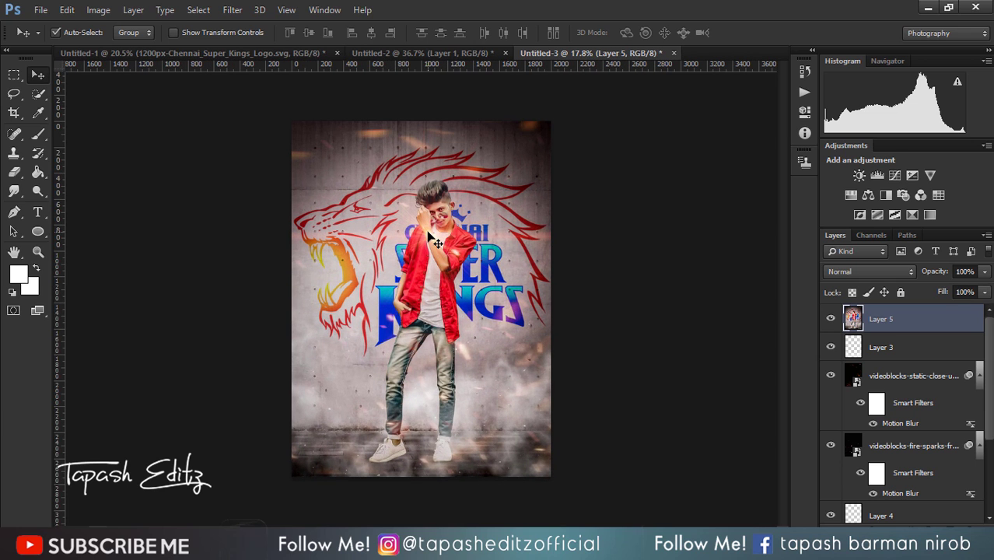